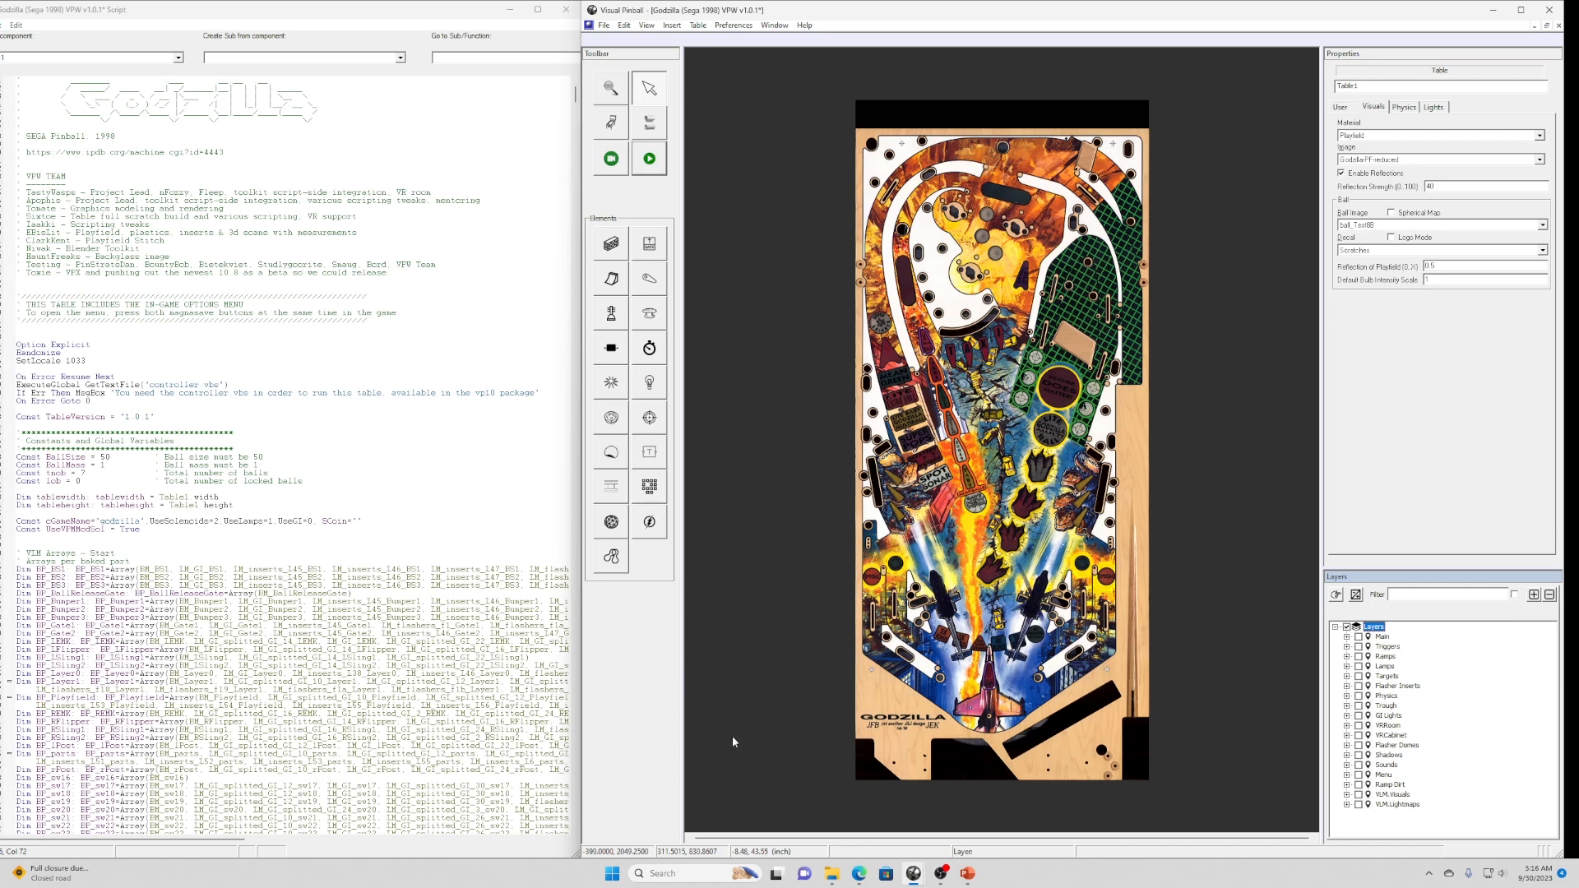
Switch to Microsoft Edge and review the IPDB page for Godzilla and the manual's Lamp Matrix Grid on page 26.
mouse_move(857, 884)
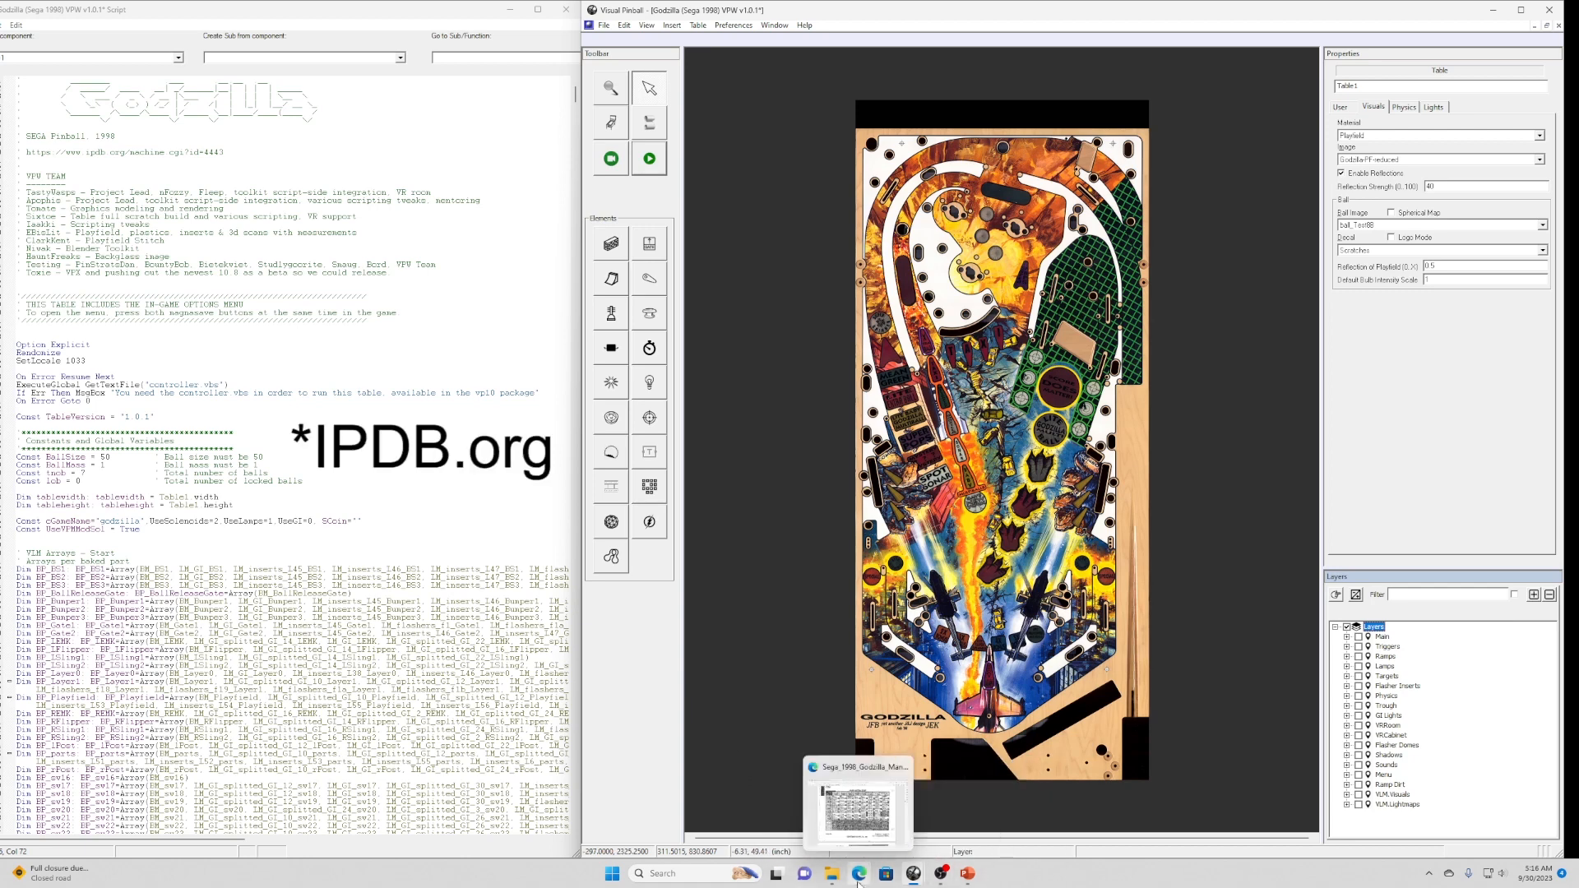
left_click(858, 884)
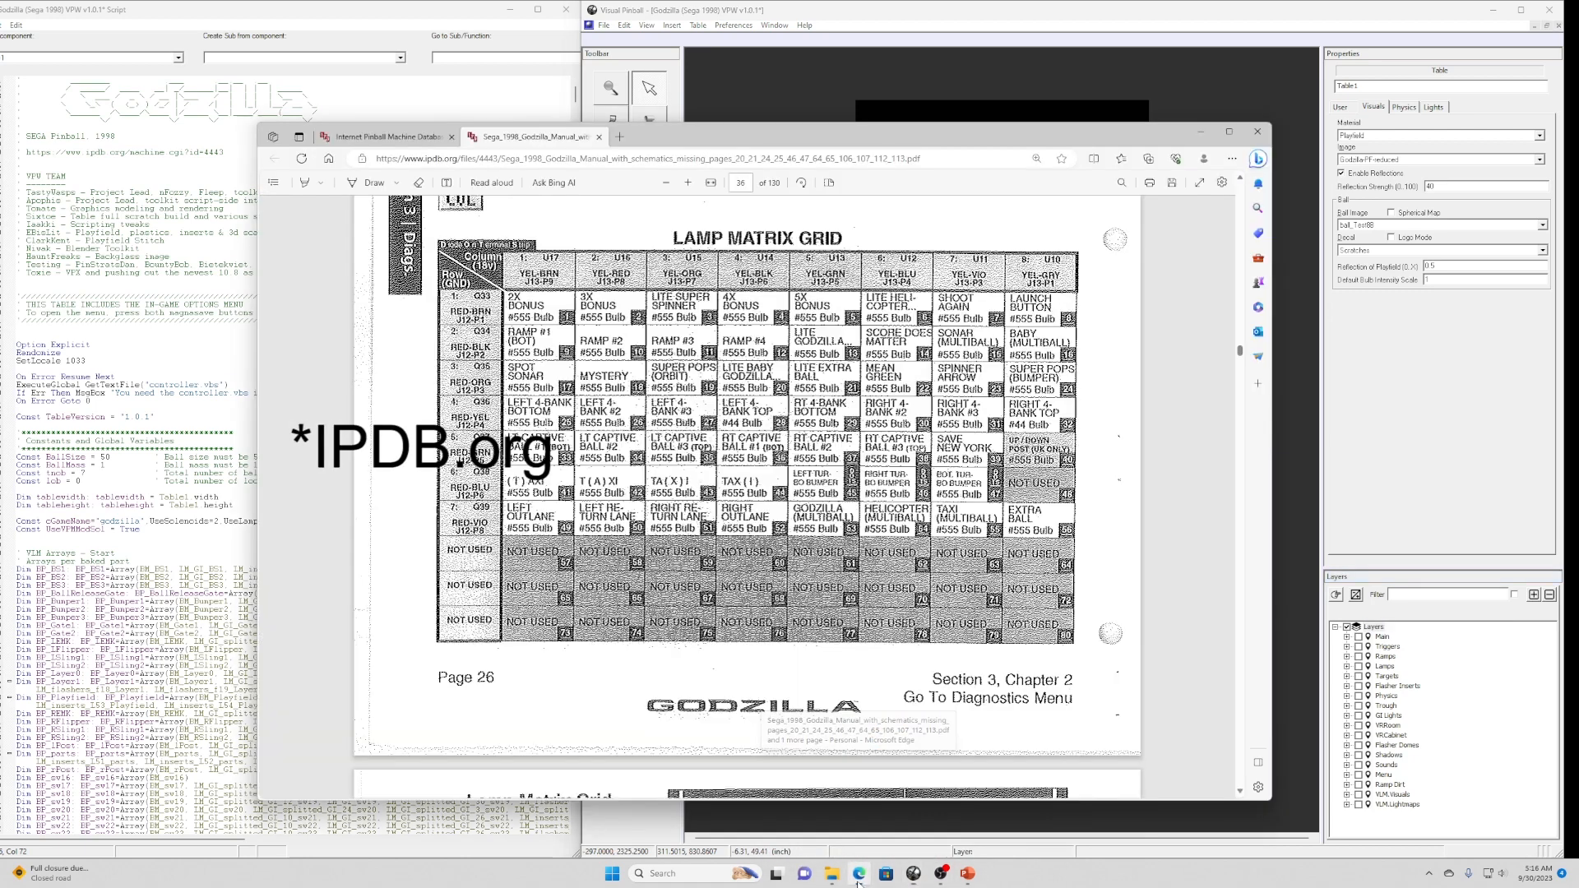
left_click(366, 142)
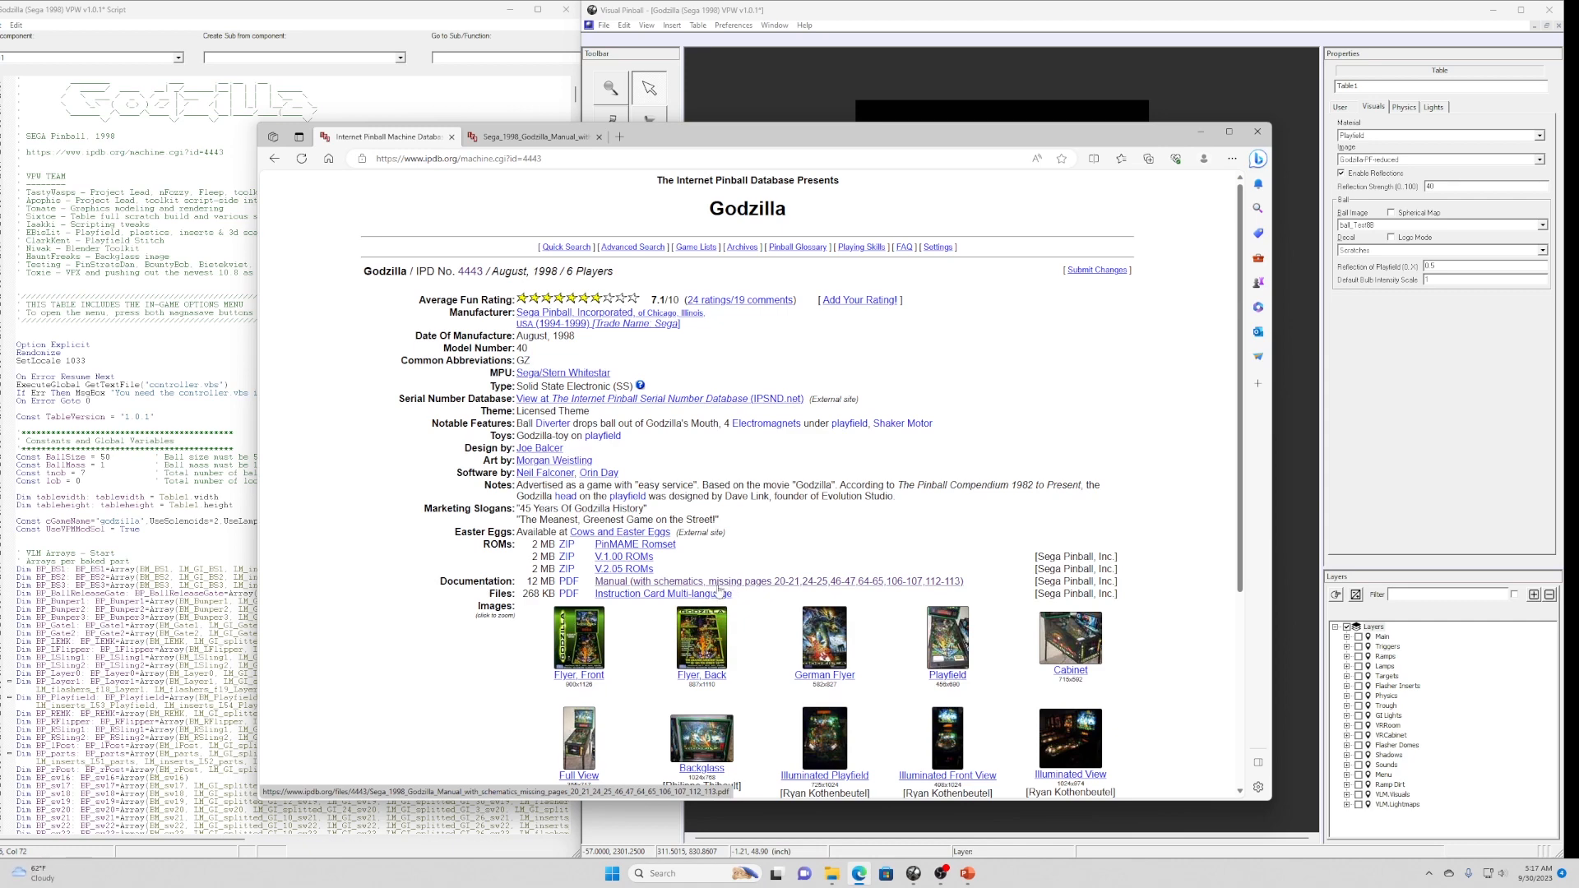
left_click(535, 138)
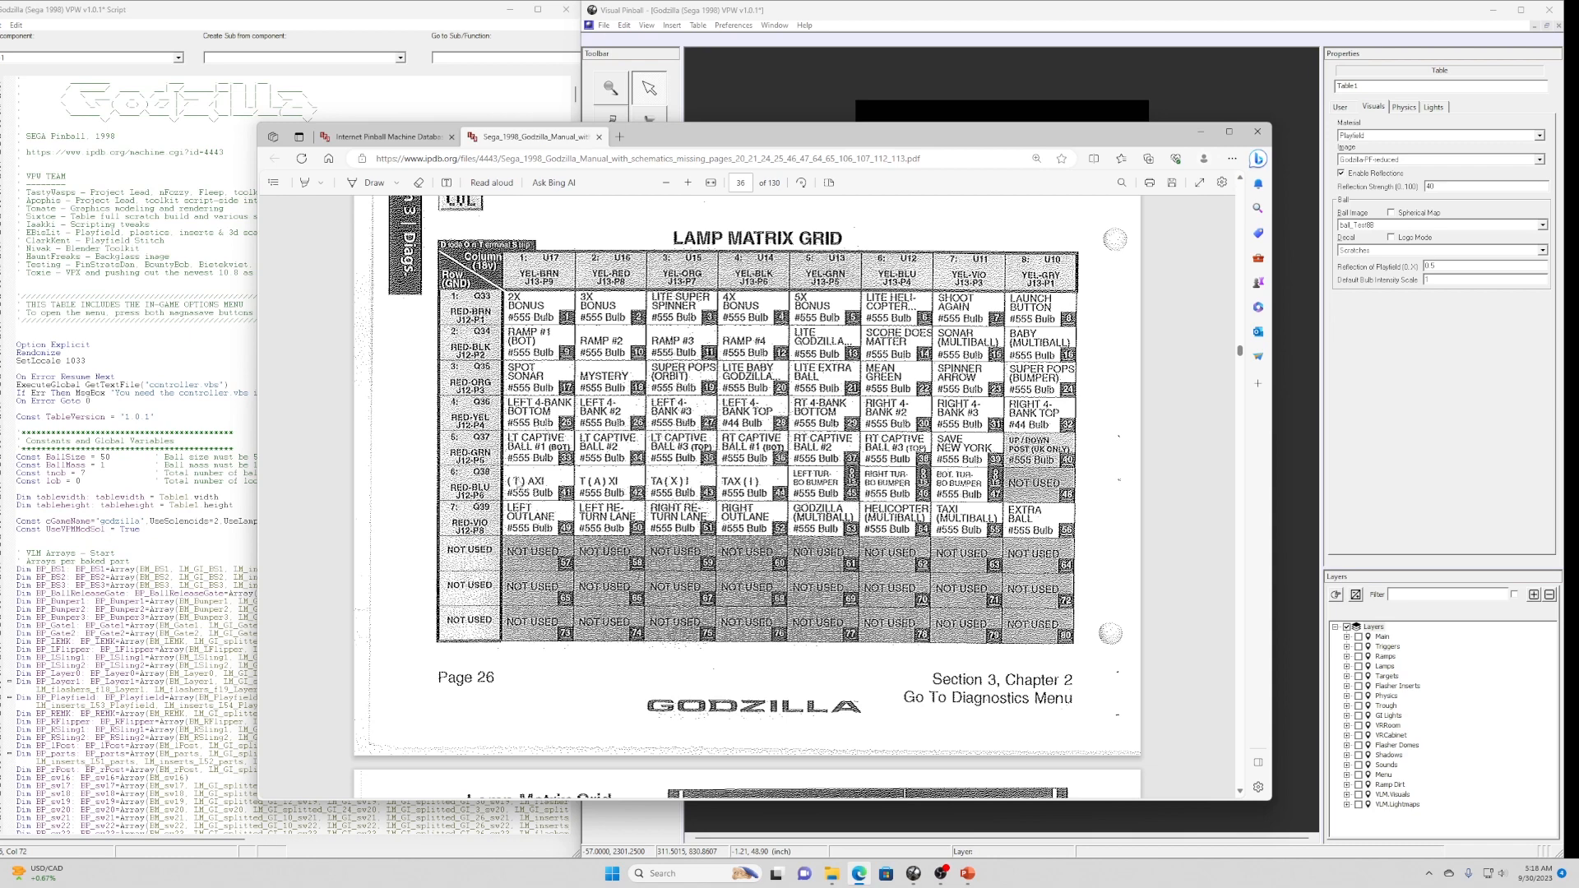
left_click(774, 87)
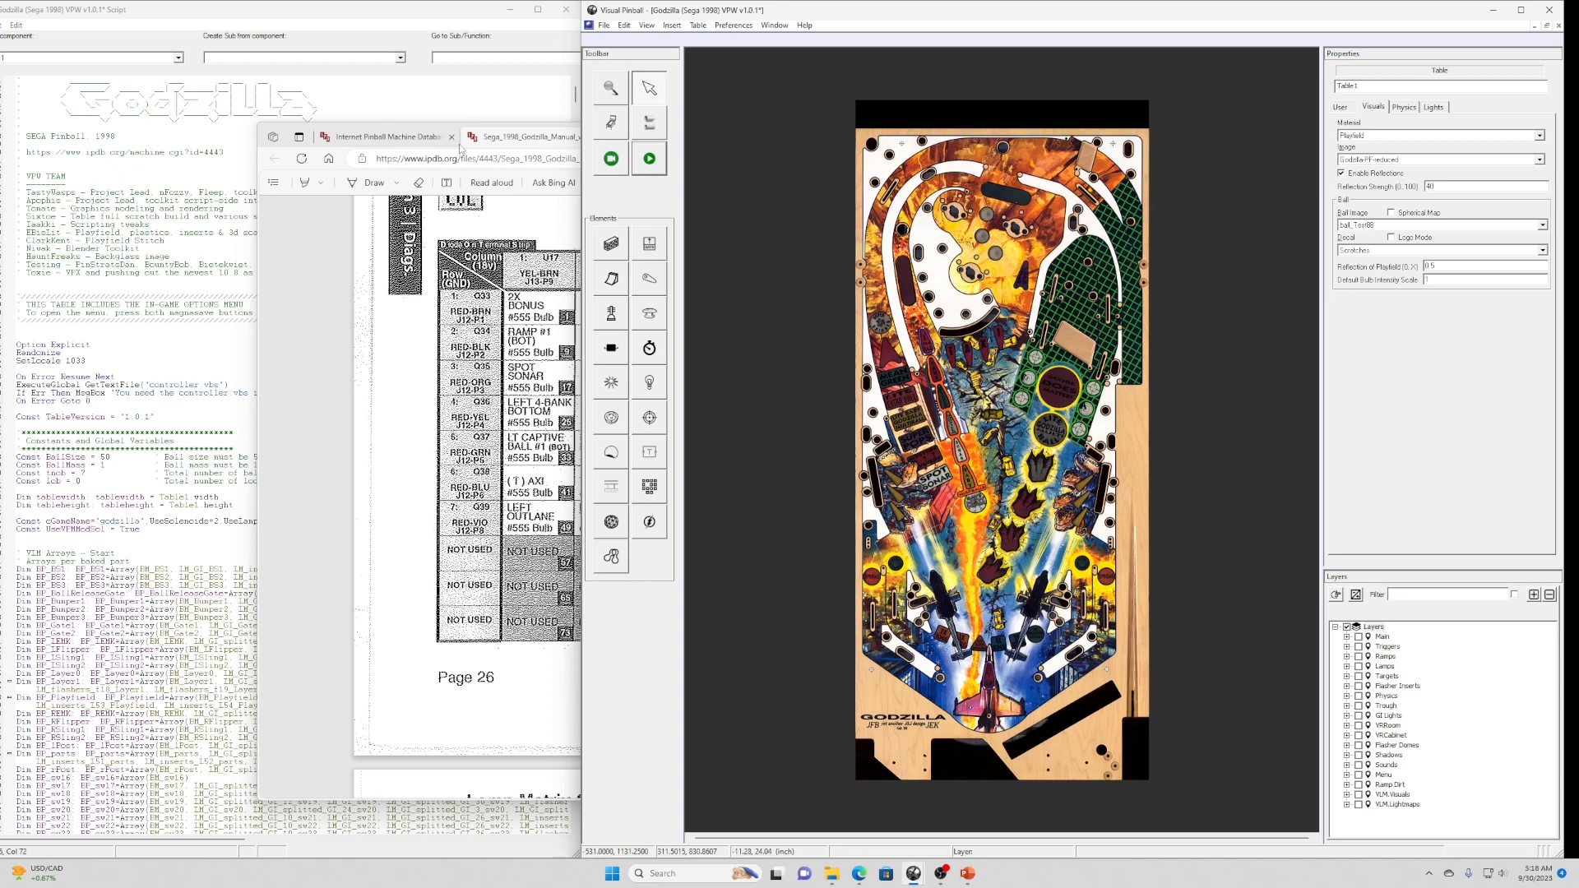
left_click(420, 321)
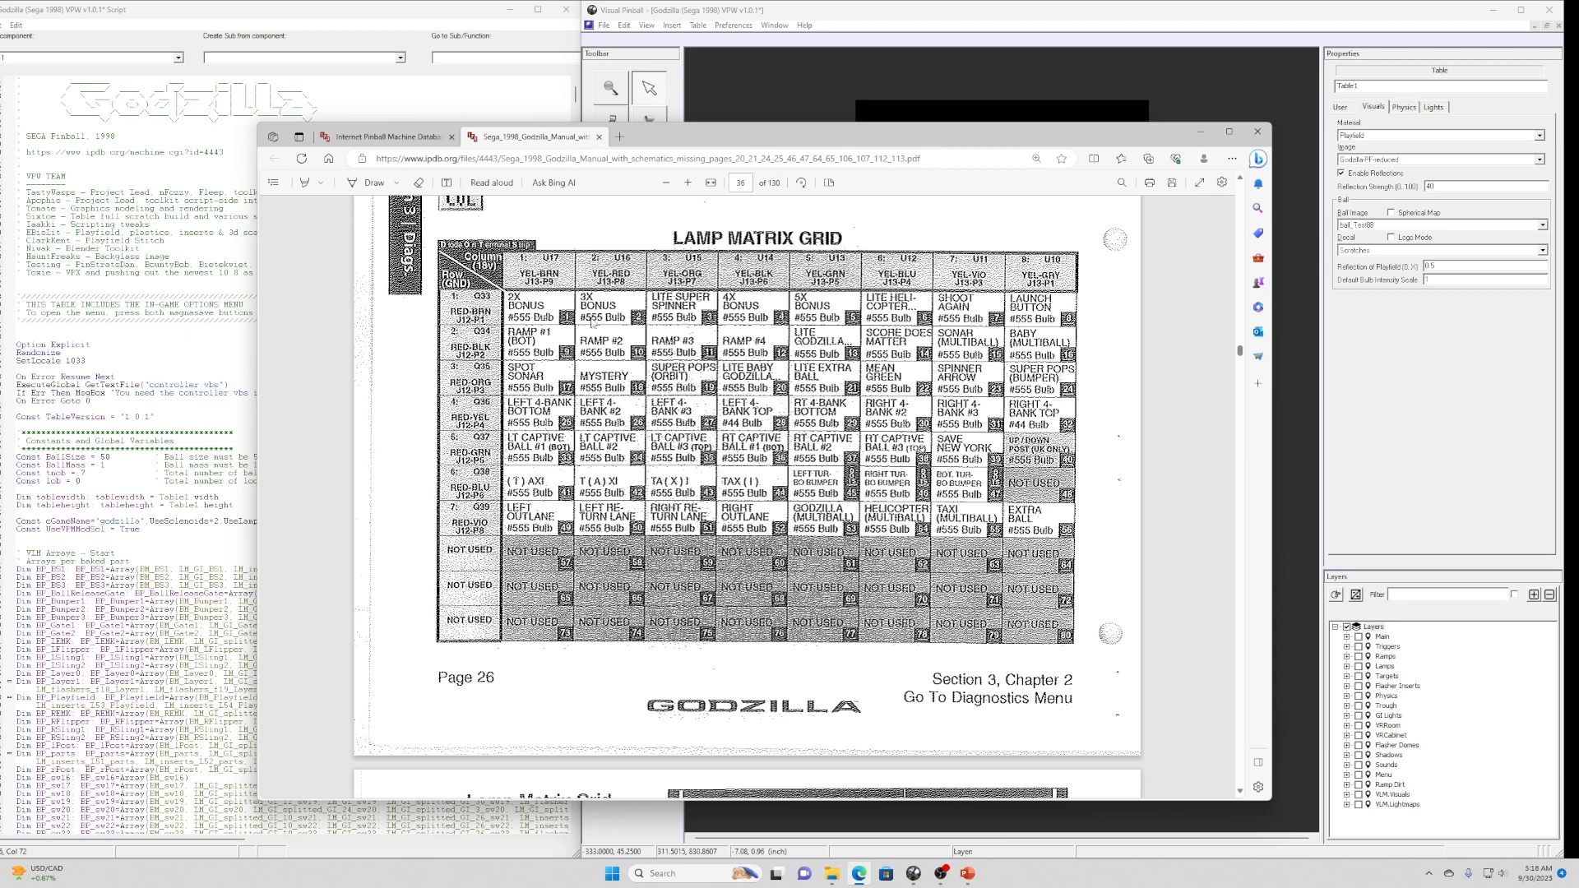
In Visual Pinball, show the Lamps layer and select the light on the T of the TAXI inserts to see its name.
left_click(776, 87)
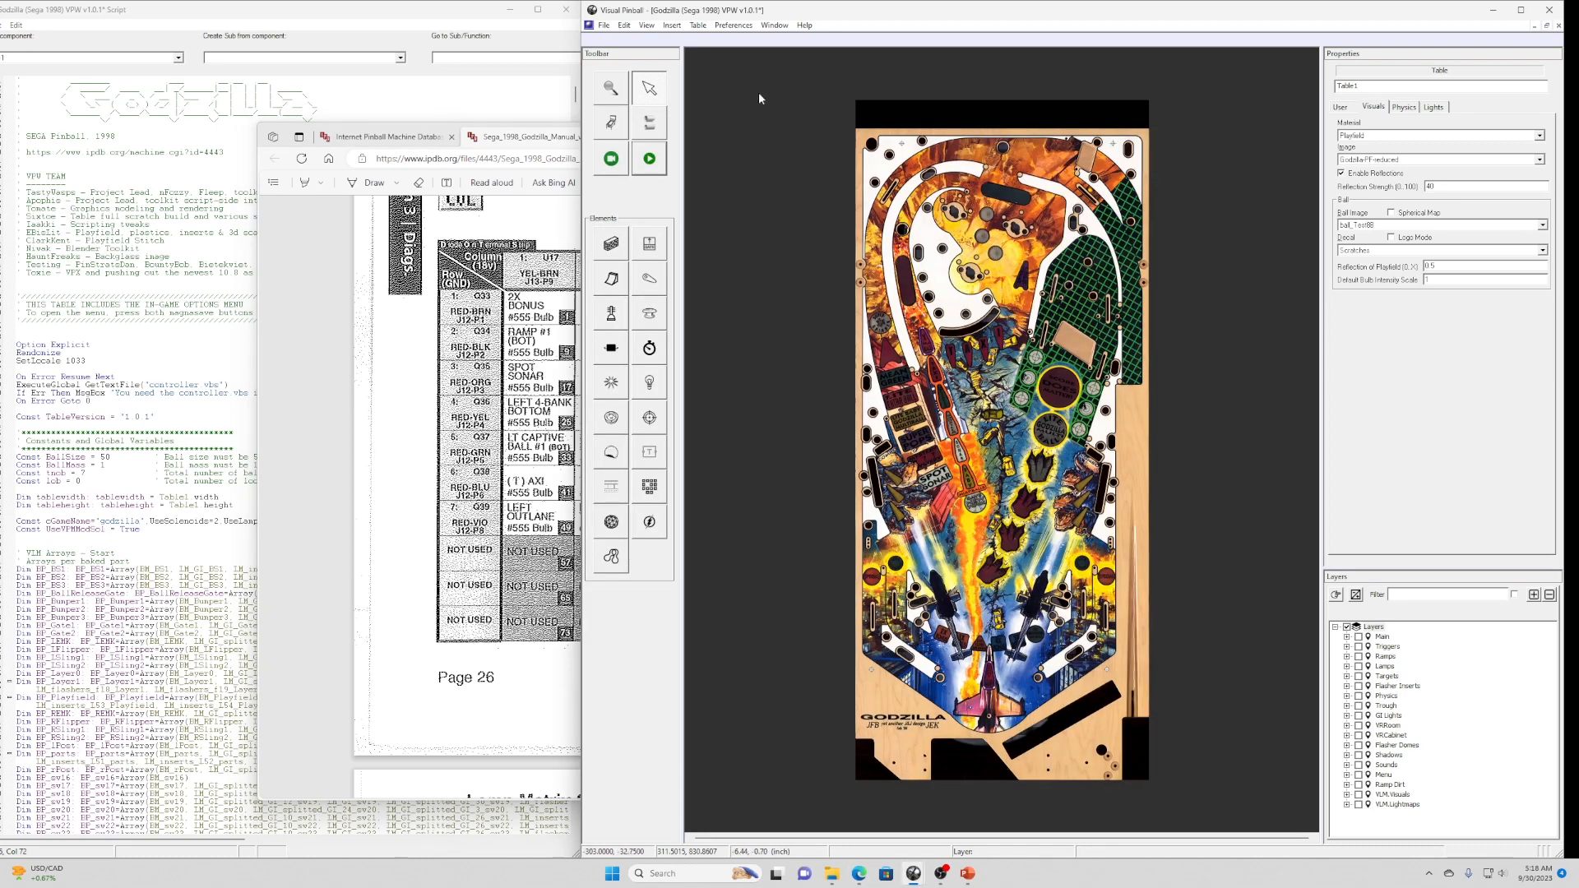
left_click(610, 87)
left_click(952, 352)
left_click(999, 461)
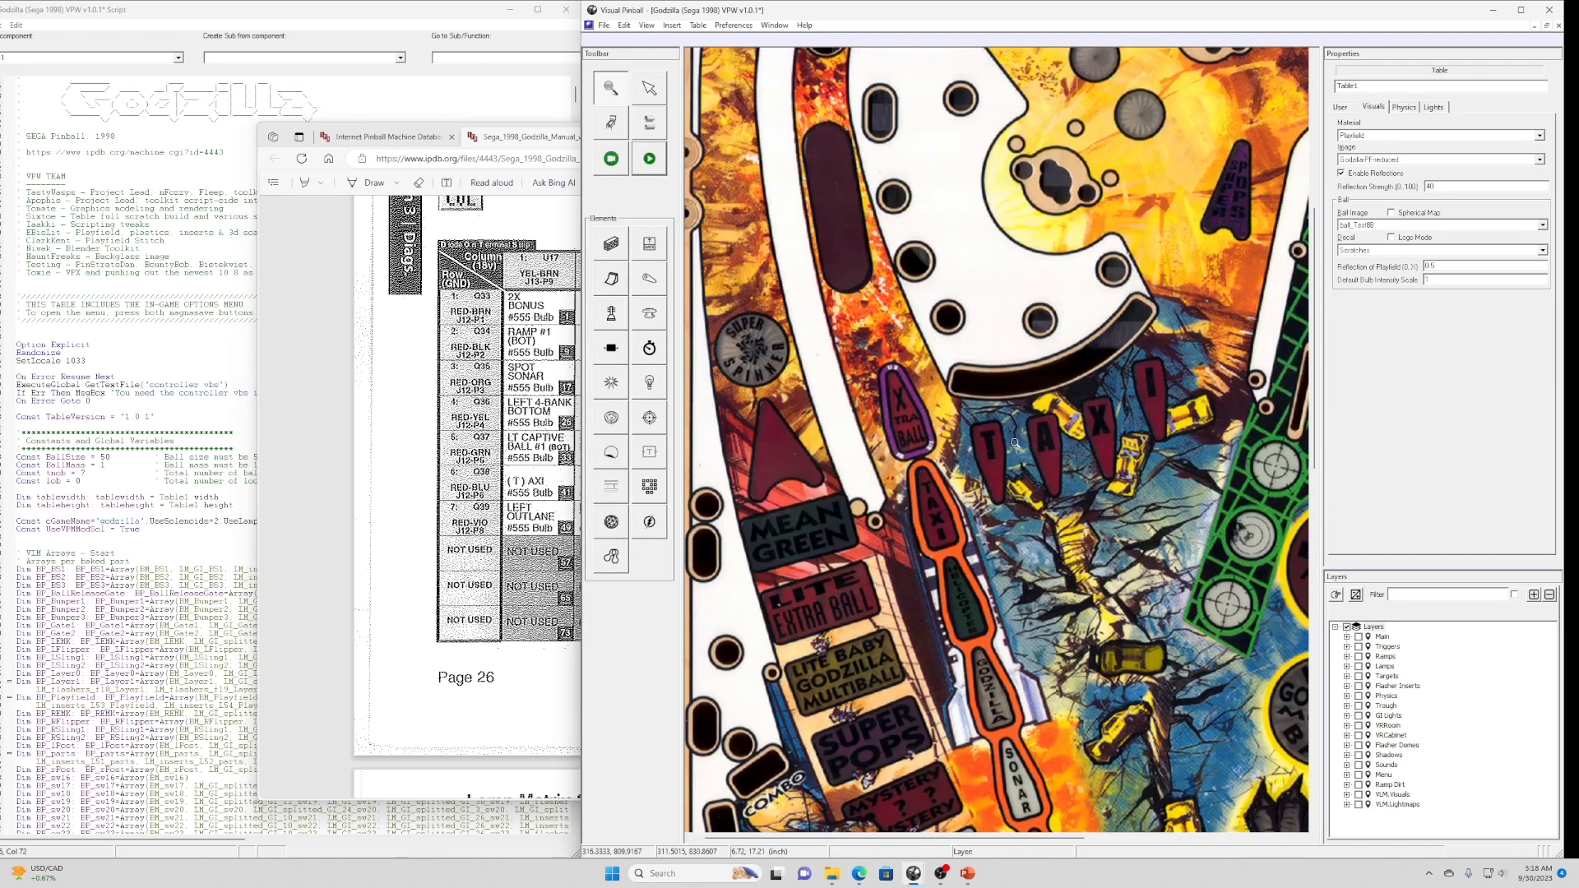
left_click(999, 462)
left_click(654, 92)
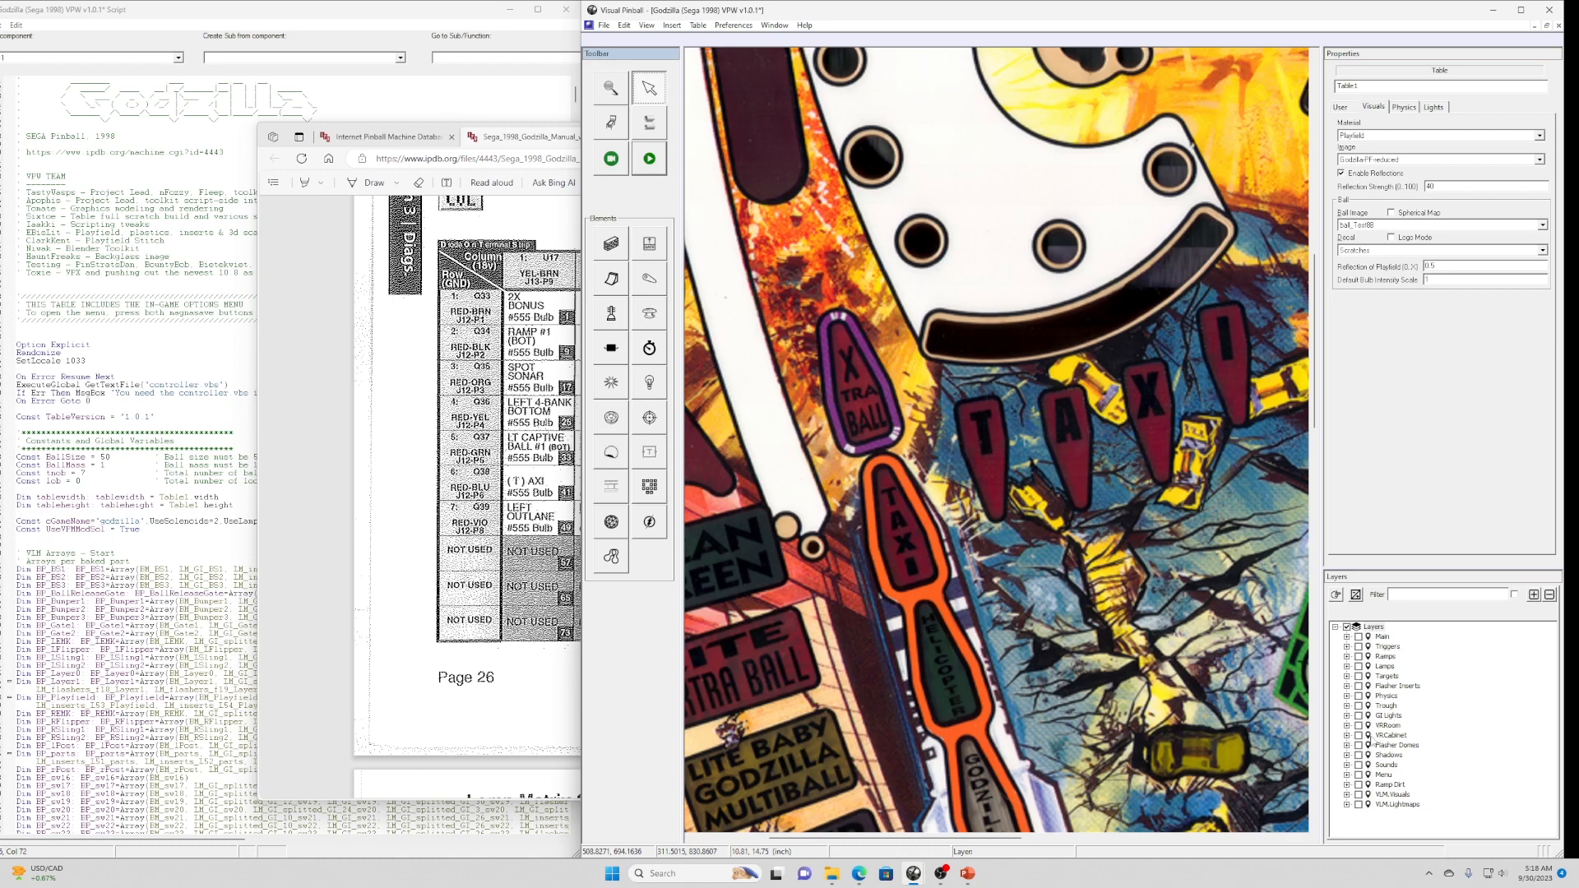
left_click(1358, 667)
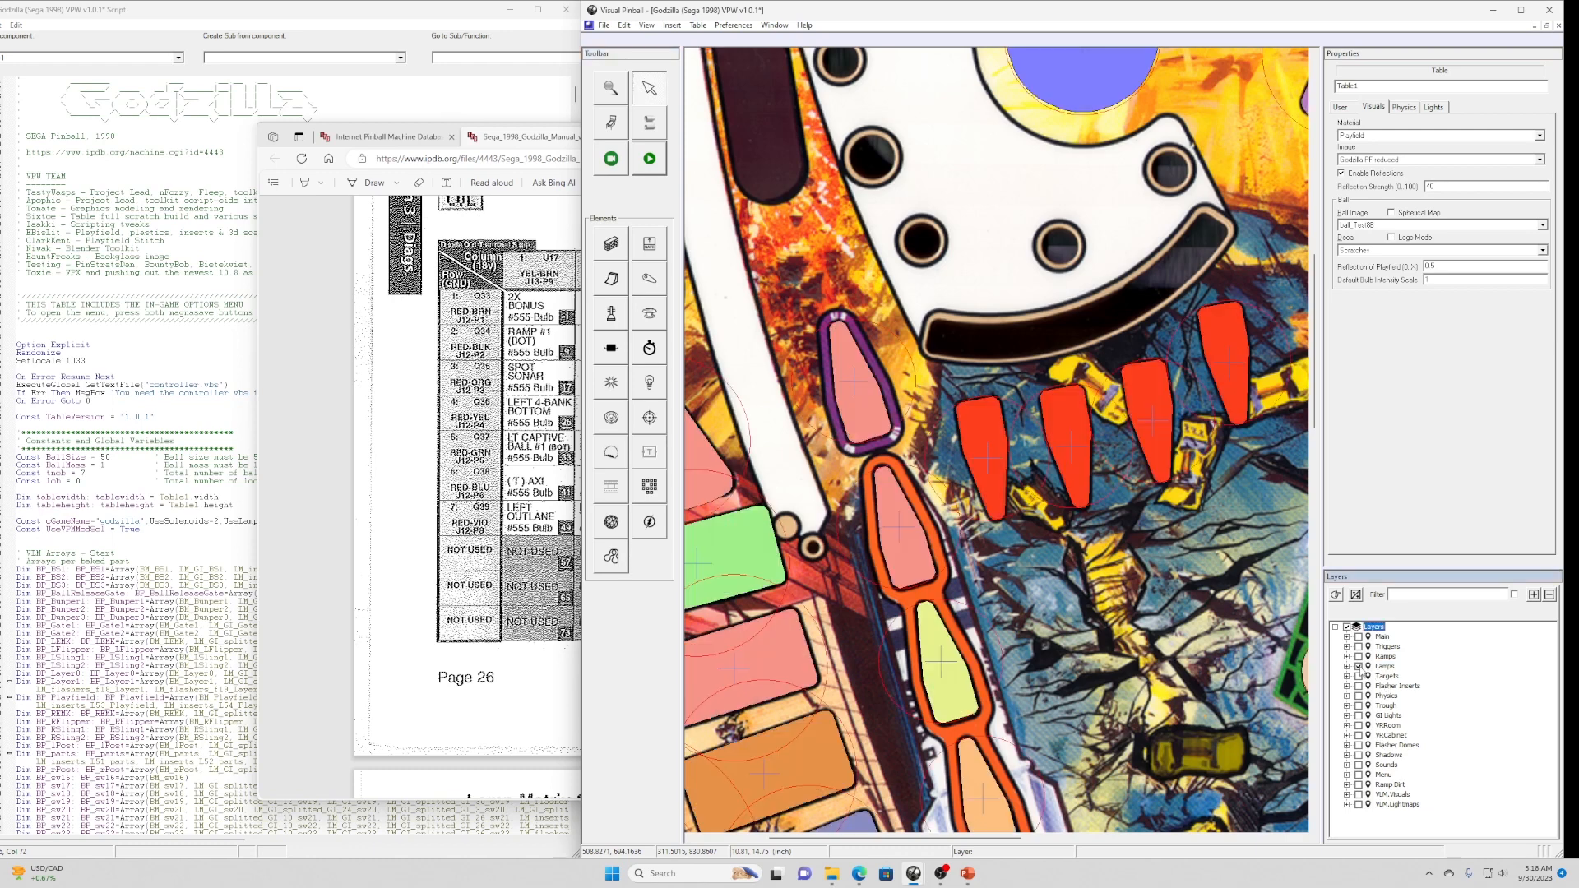
left_click(980, 418)
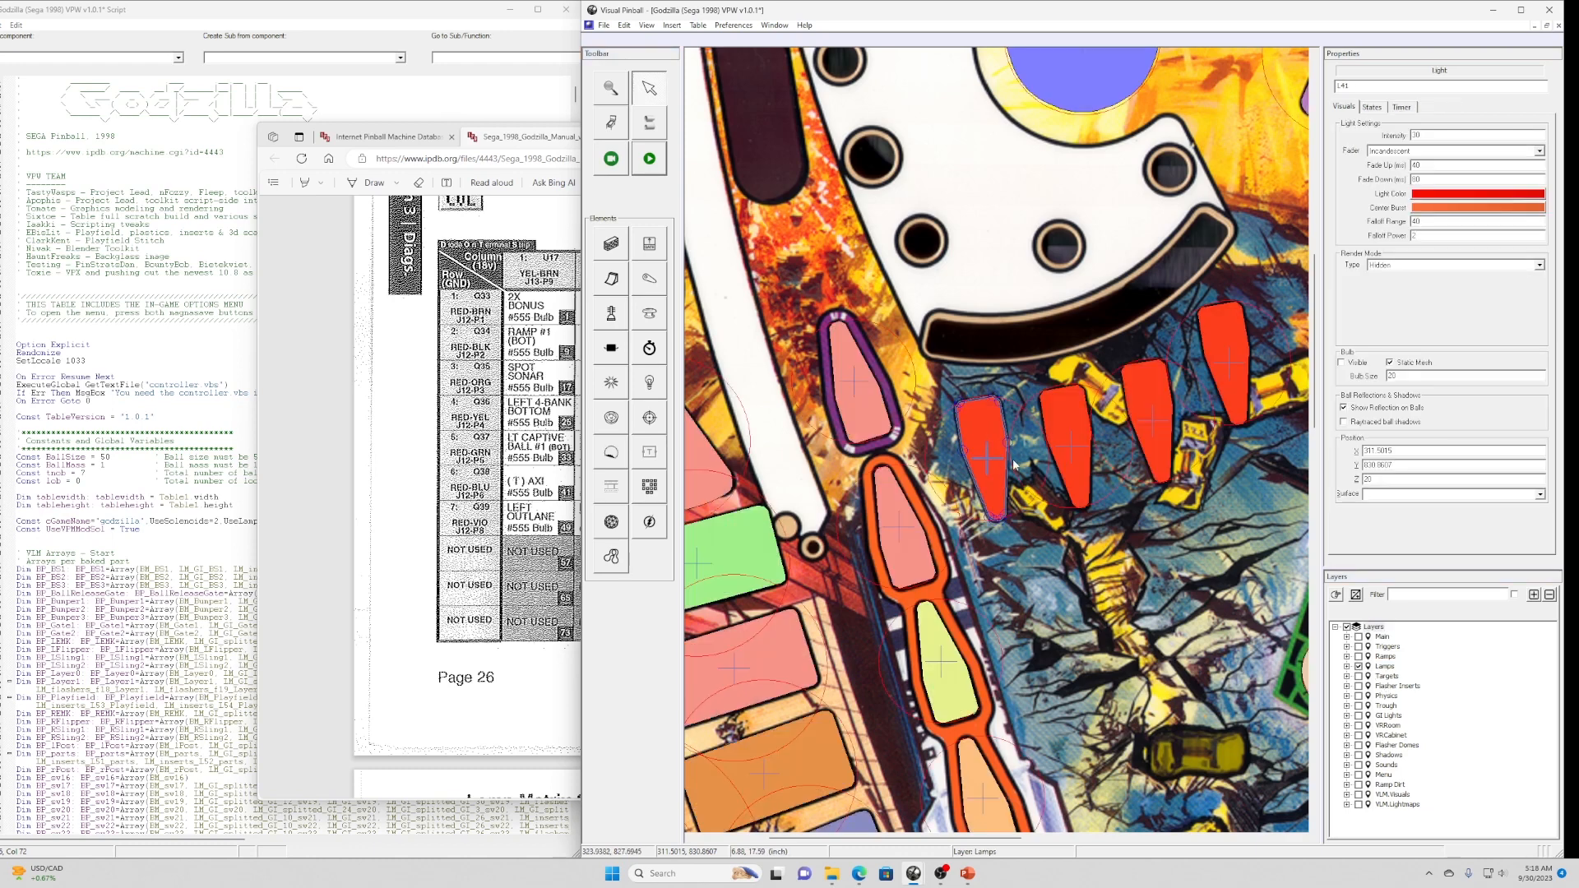
left_click(1340, 86)
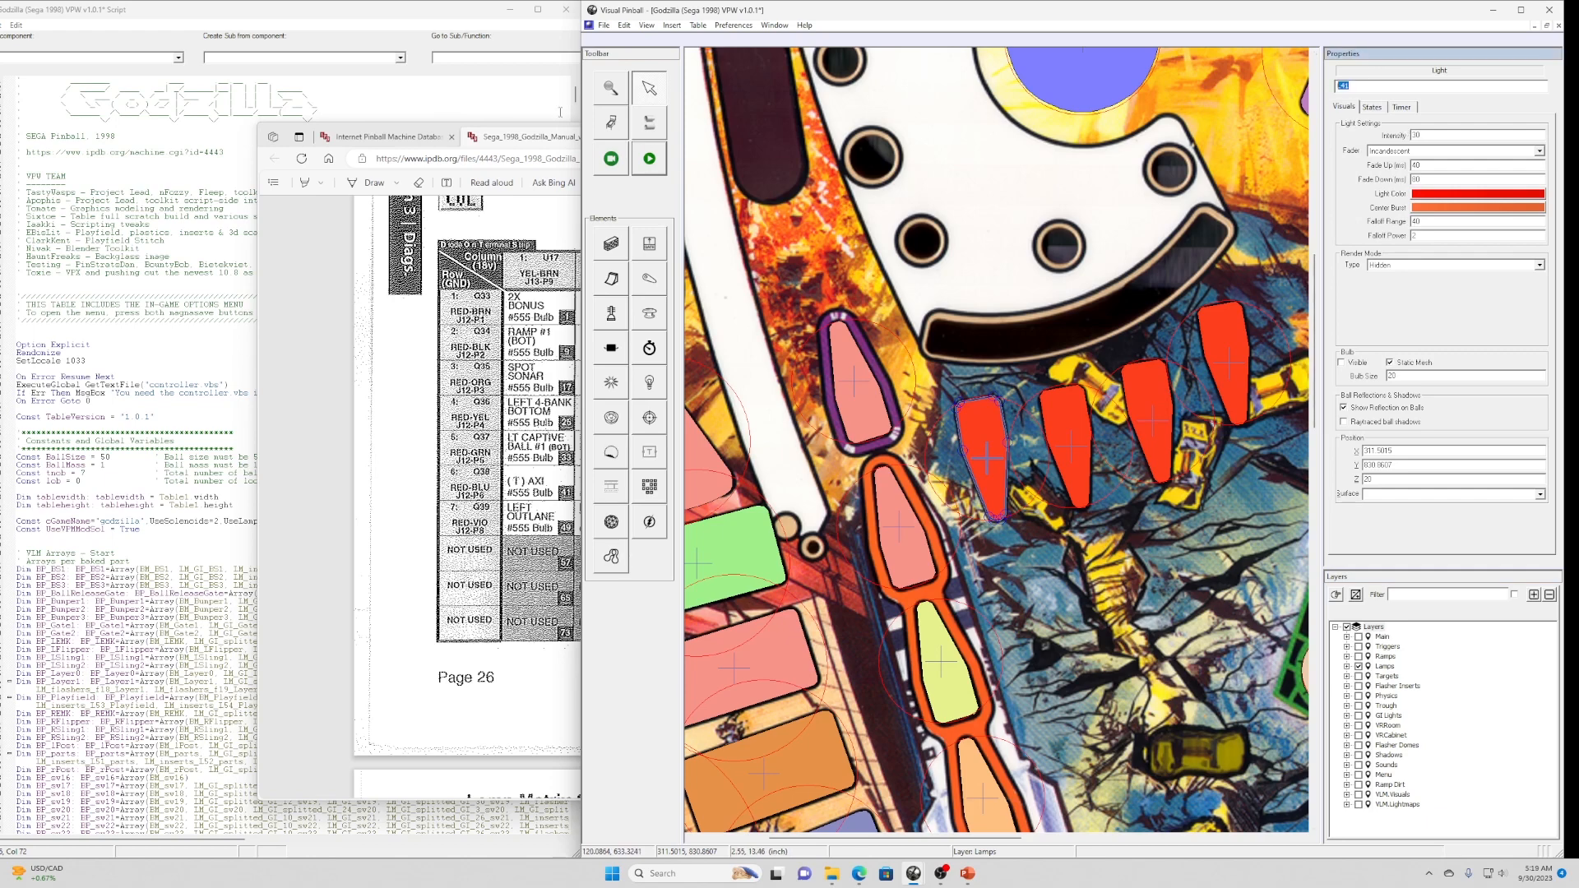
Look up the (T)AXI lamp number in the manual's Lamp Matrix Grid and its position on the Lamp Matrix Grid Locations page.
left_click(382, 504)
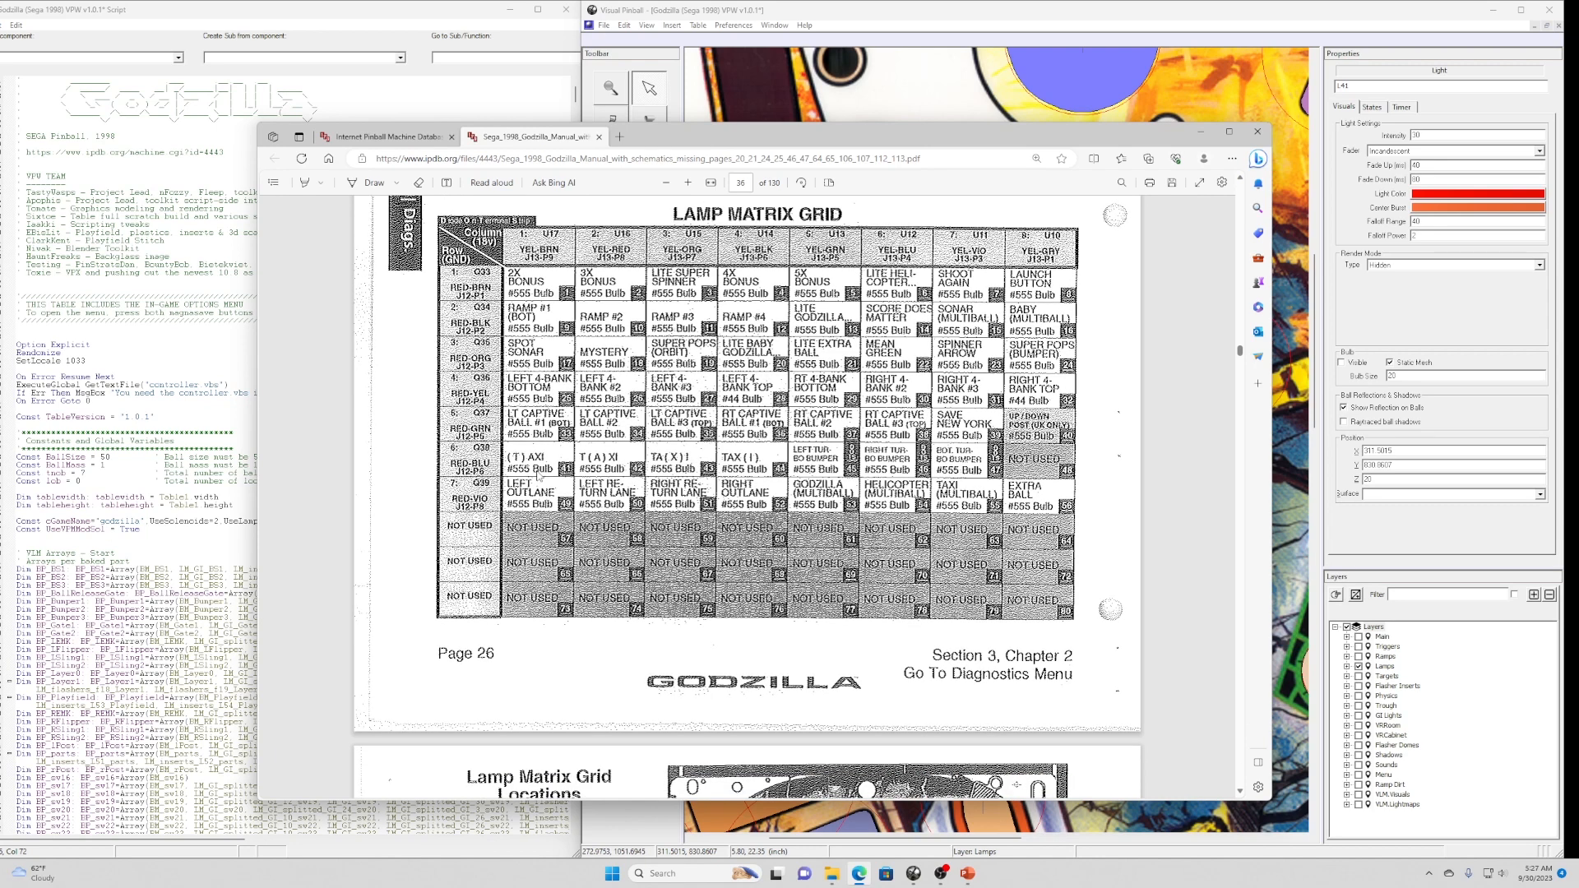
left_click(1240, 793)
left_click_drag(1239, 795, 1239, 794)
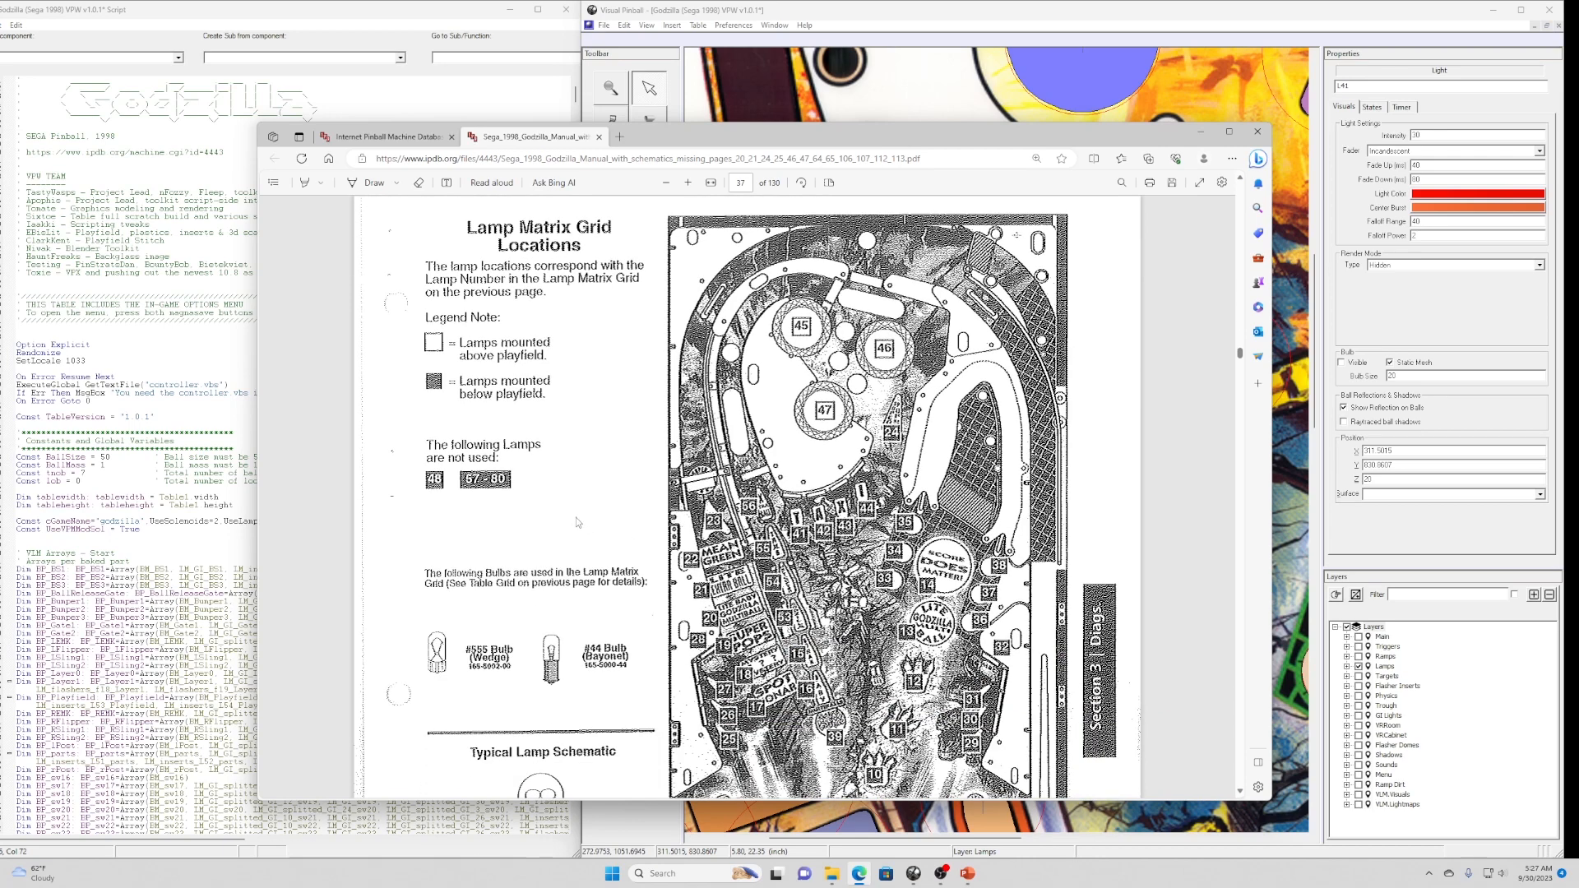
scroll(604, 533, "down", 1)
scroll(941, 640, "up", 7)
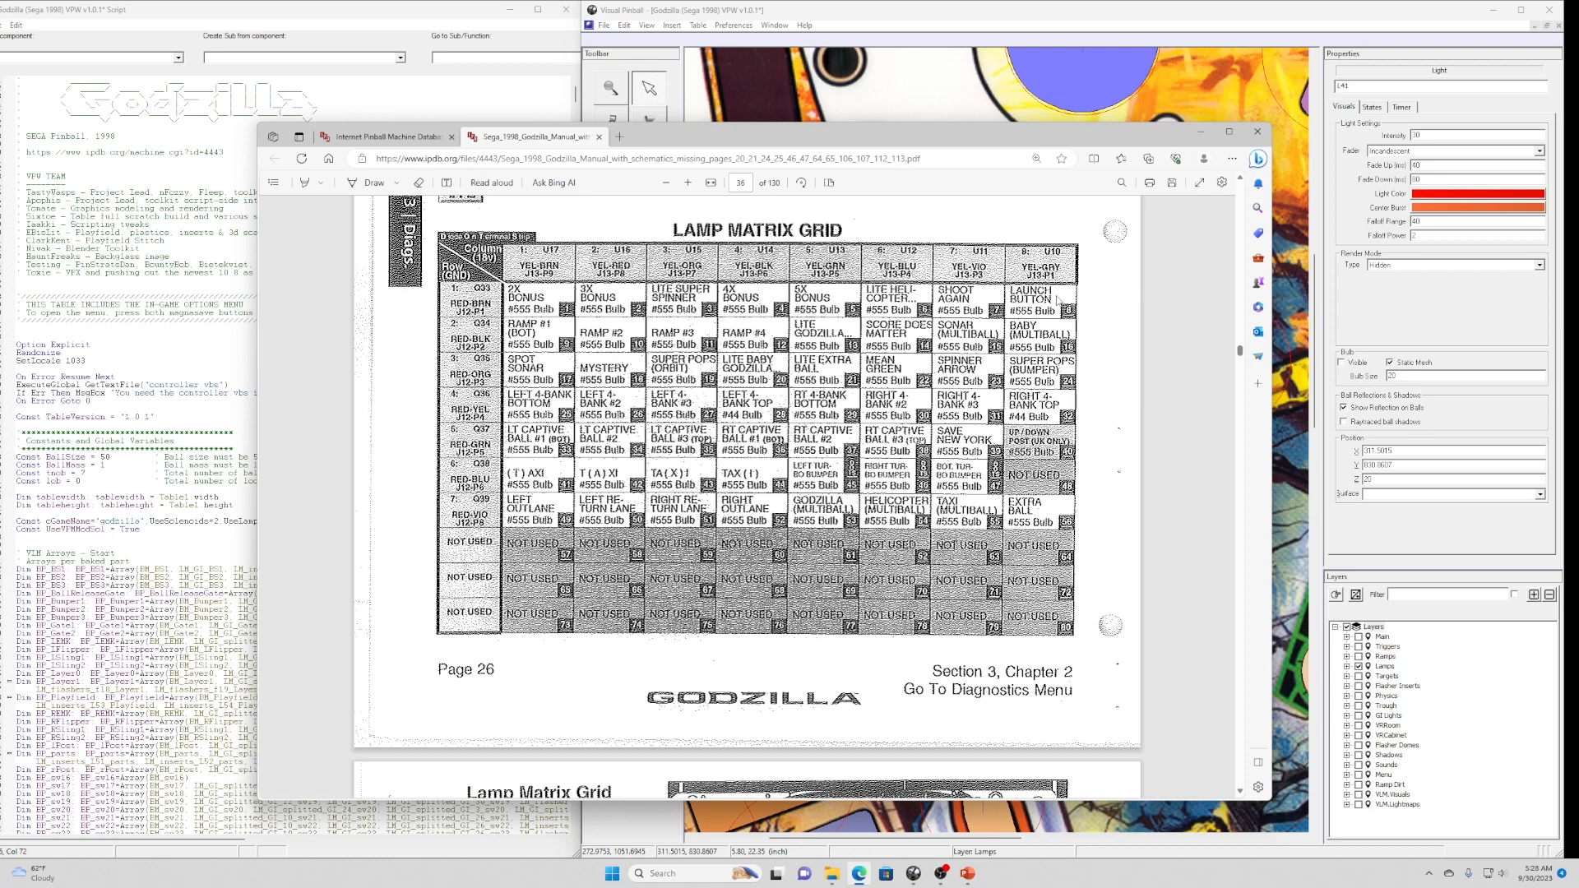
left_click(1201, 131)
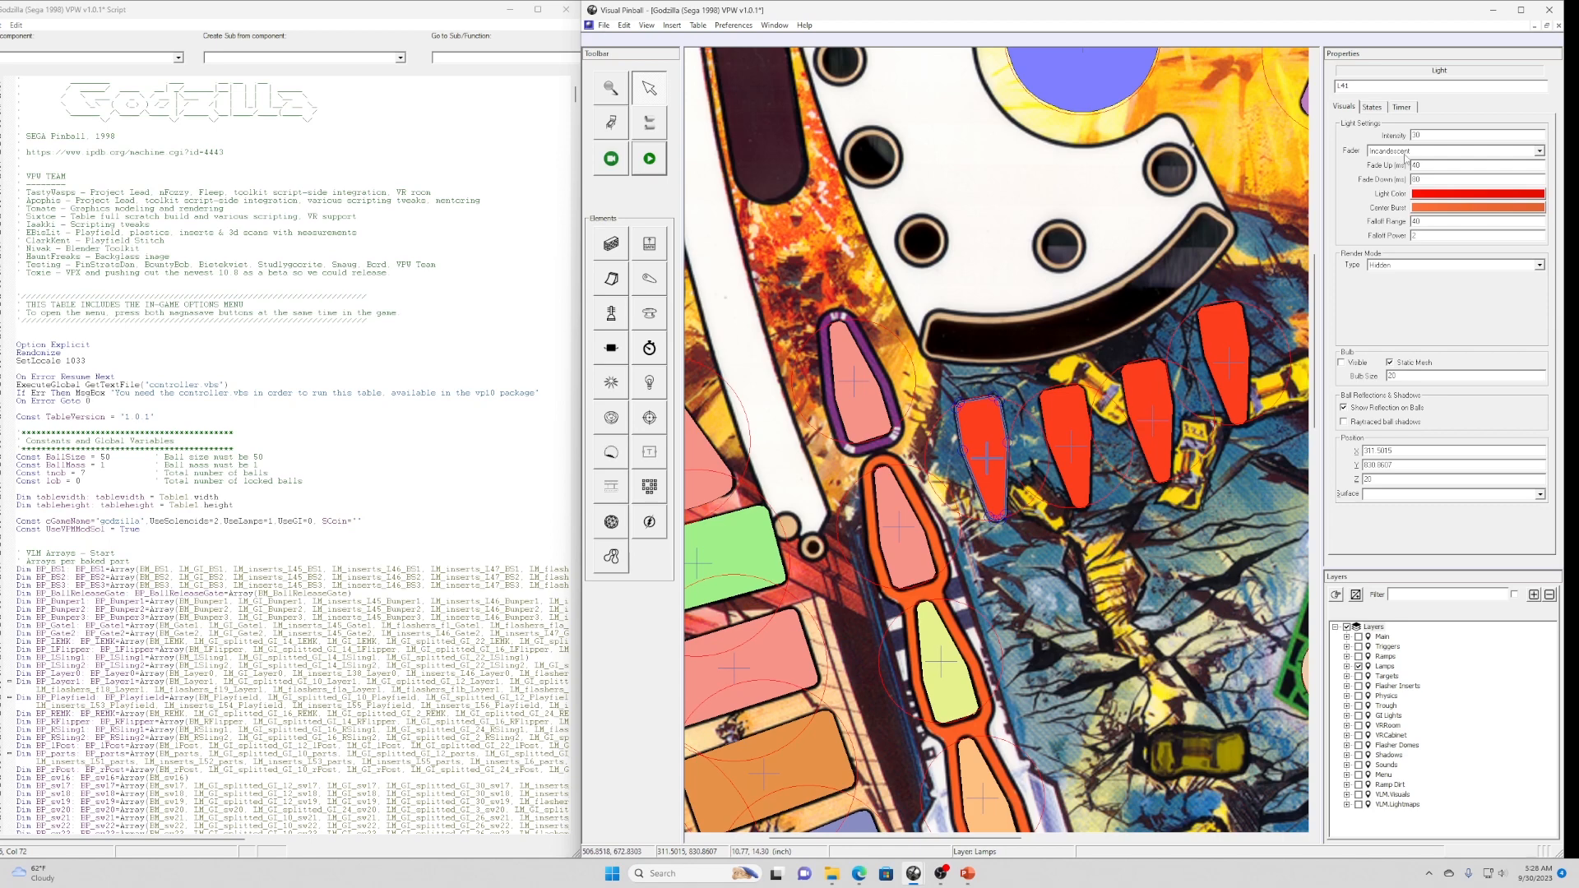
Try the Halo render mode on the T insert light, and return the type to Hidden.
left_click(989, 429)
left_click(989, 428)
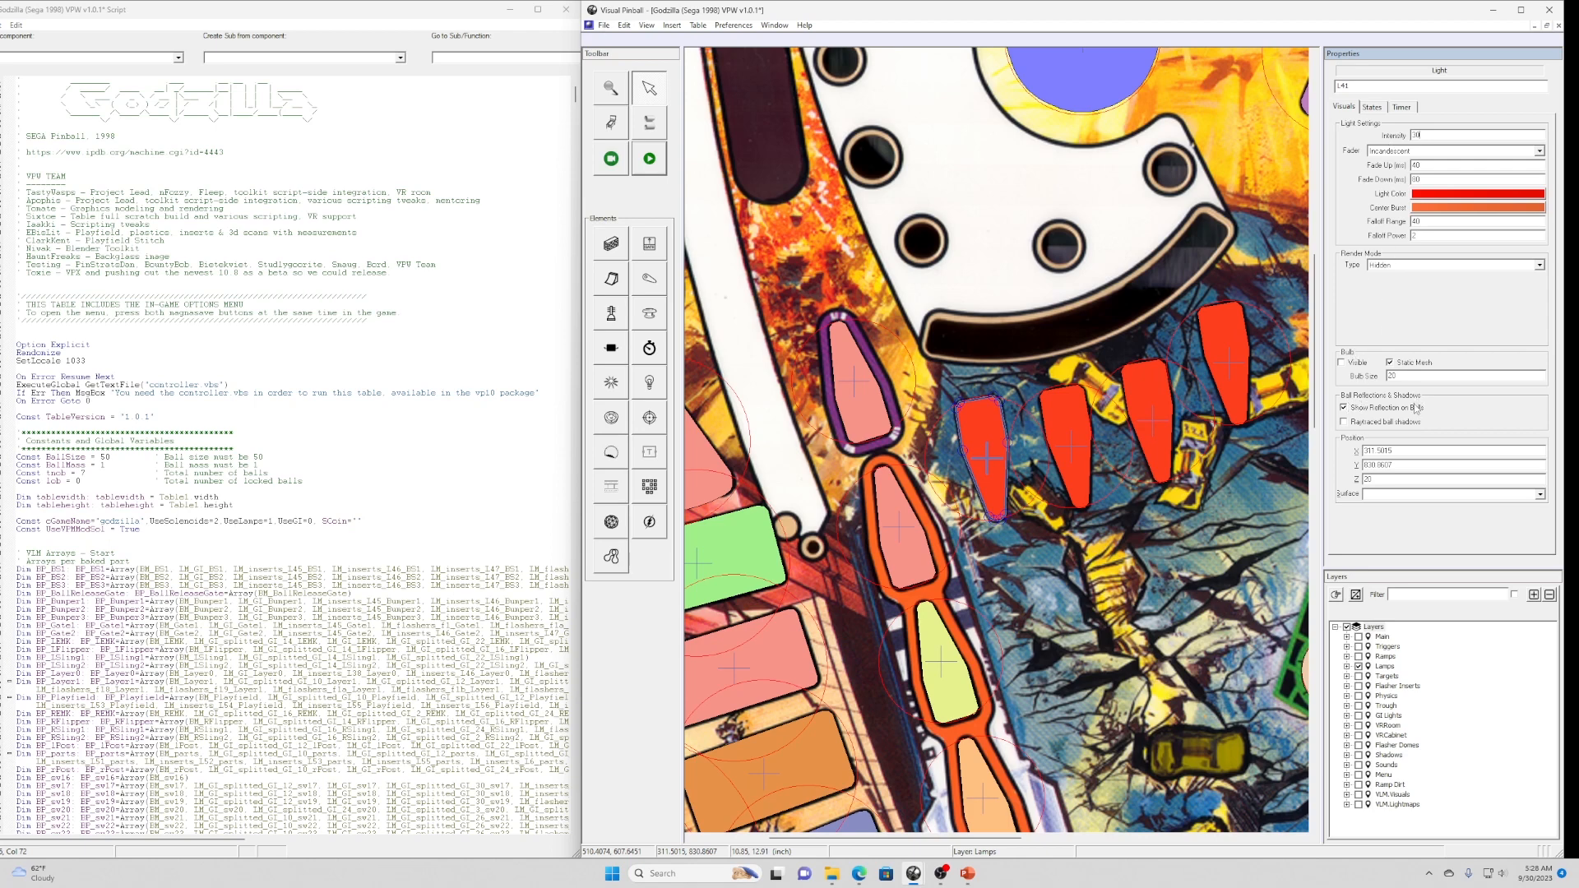
double_click(1414, 134)
left_click(1398, 265)
left_click(1401, 293)
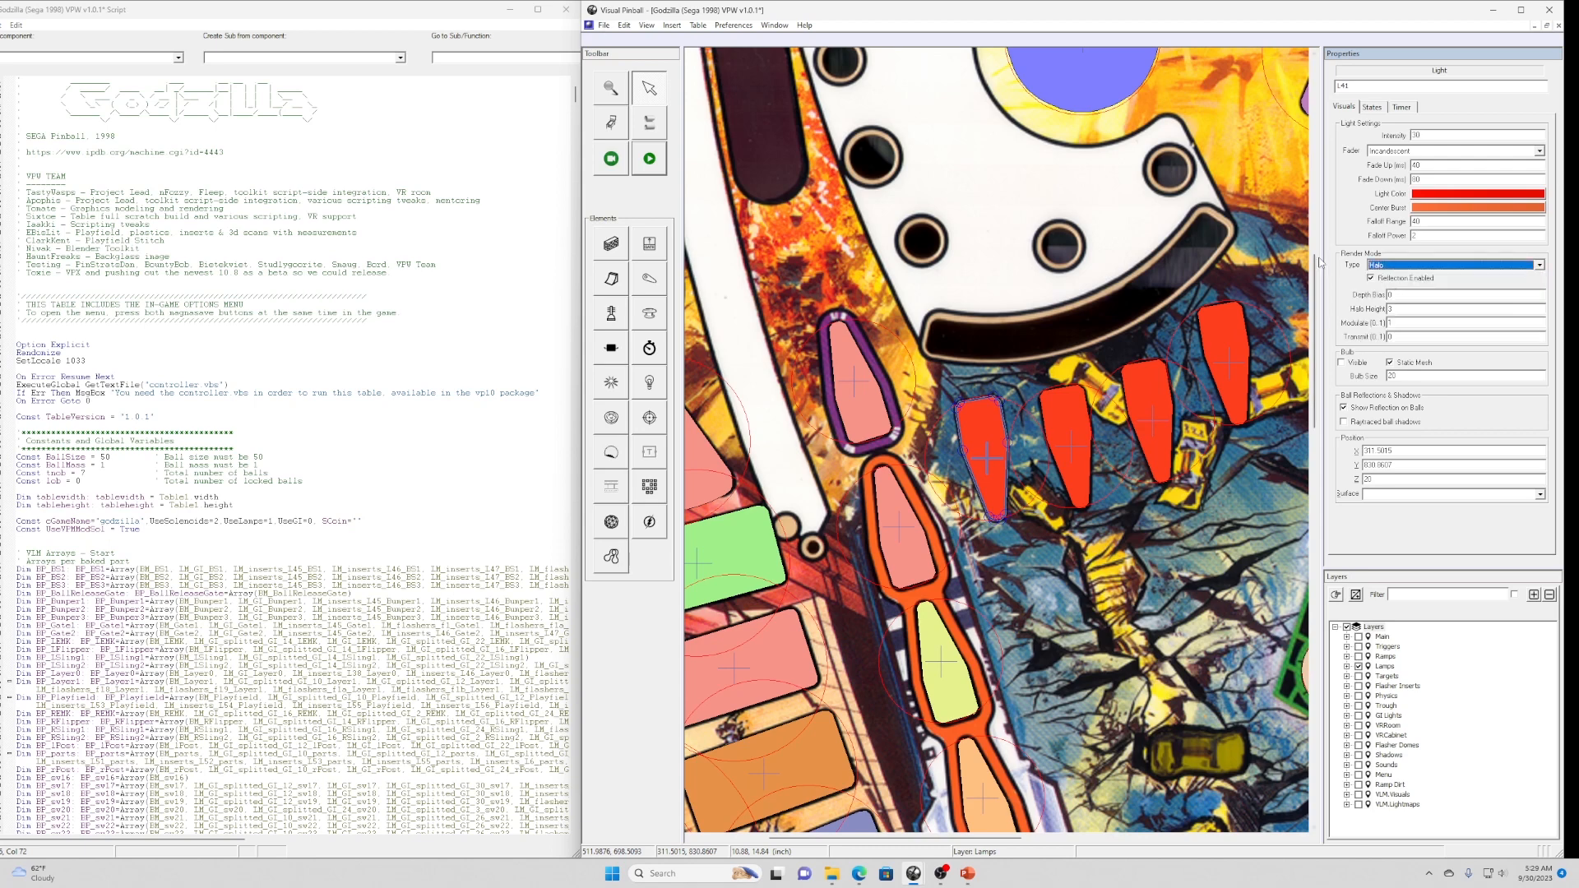
left_click(1391, 266)
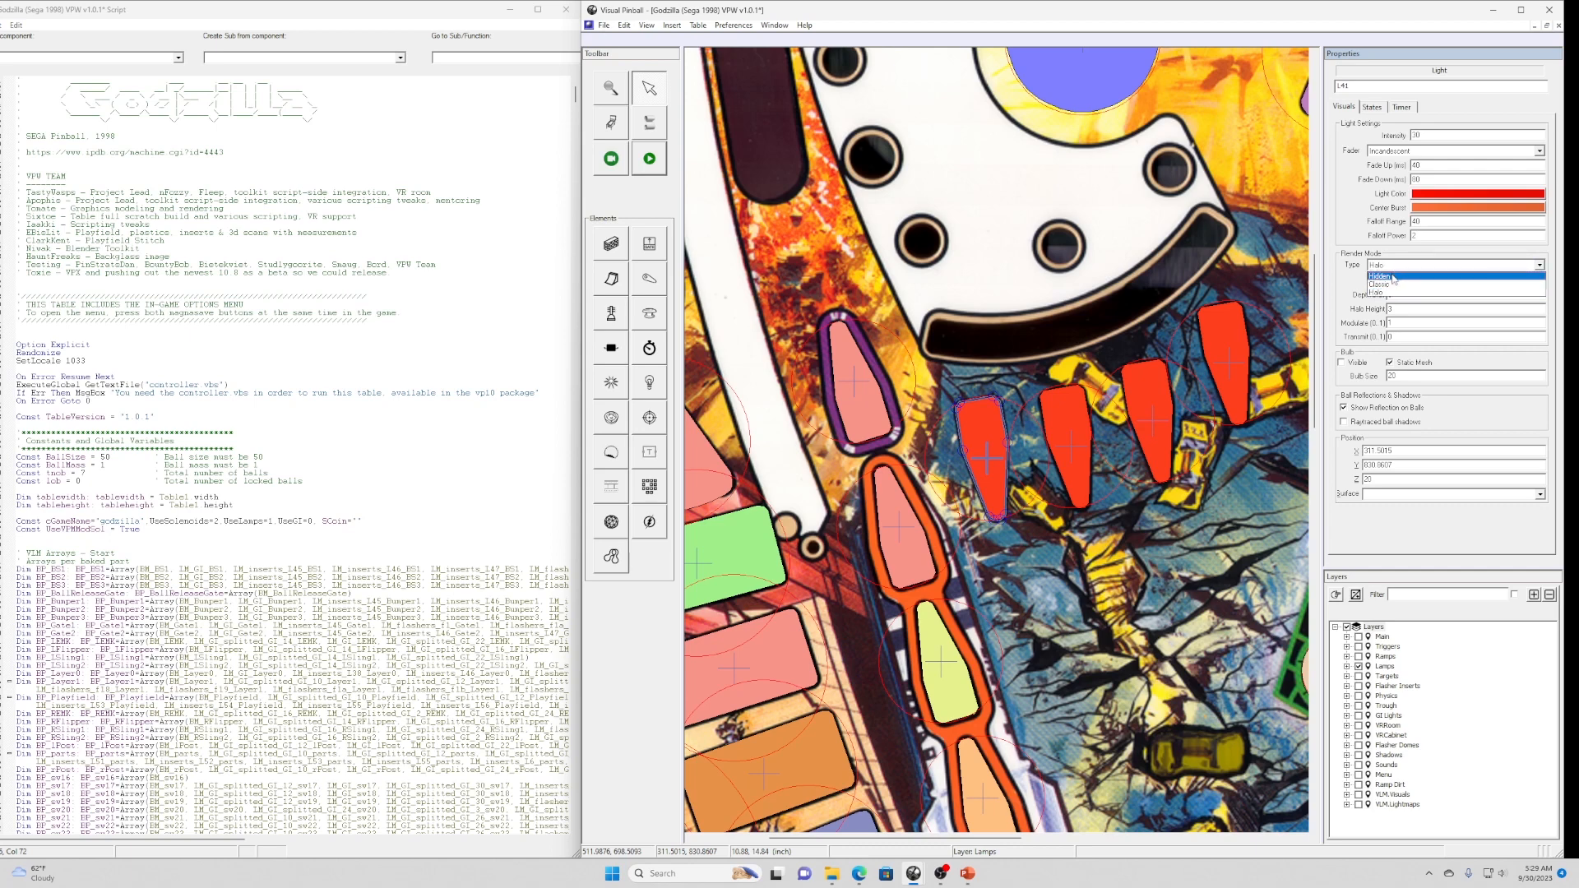
left_click(1393, 278)
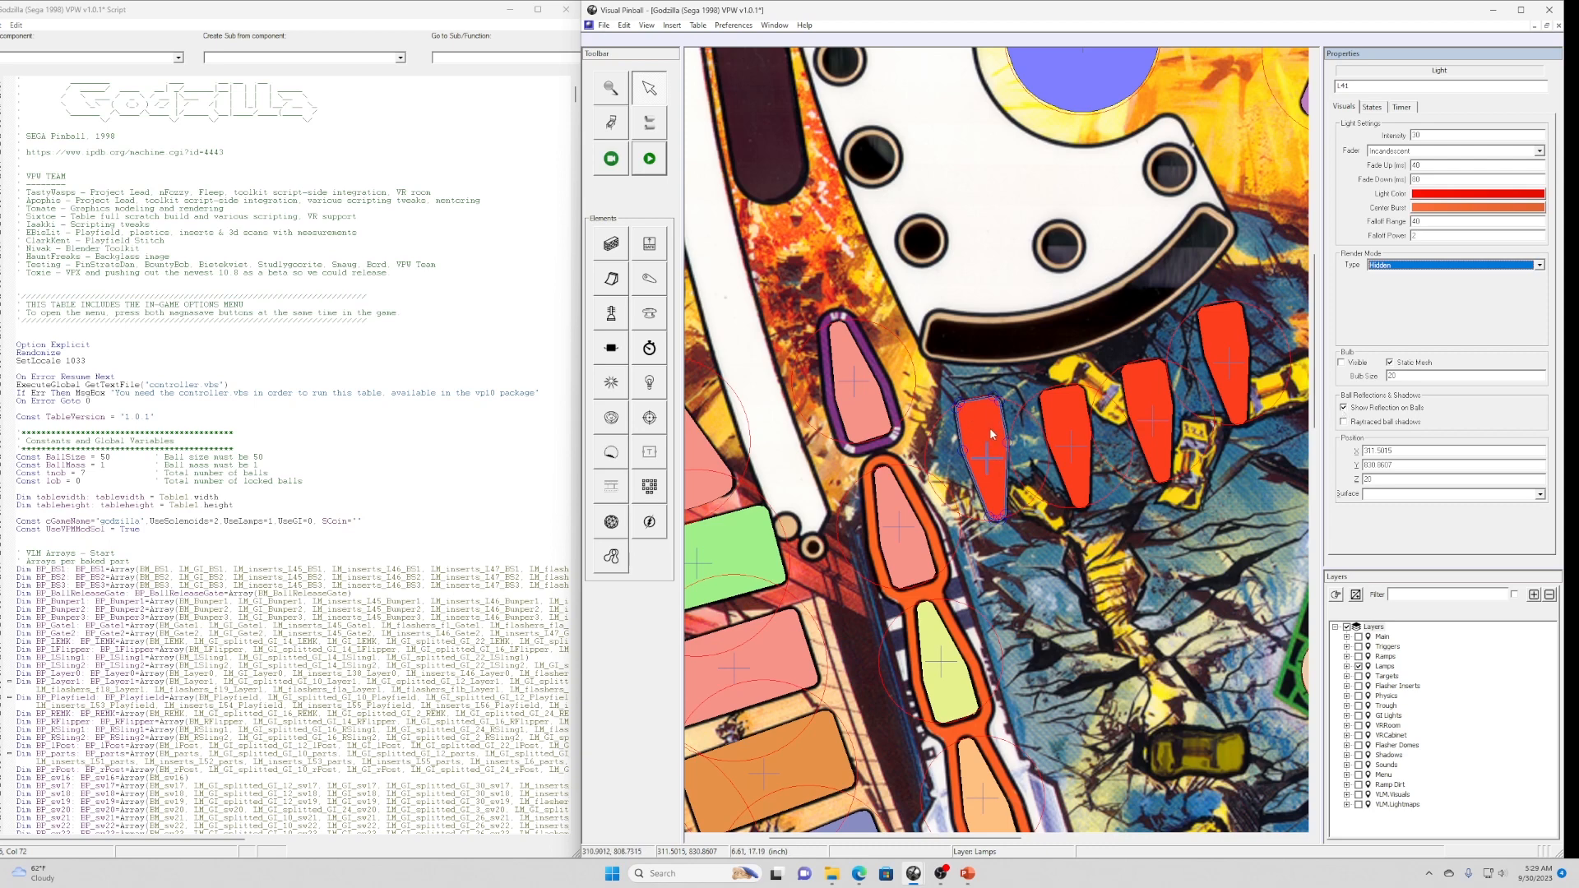
Check the T insert light's reflection-on-balls option, intensity, falloff range and falloff power.
left_click(1365, 408)
left_click(1352, 414)
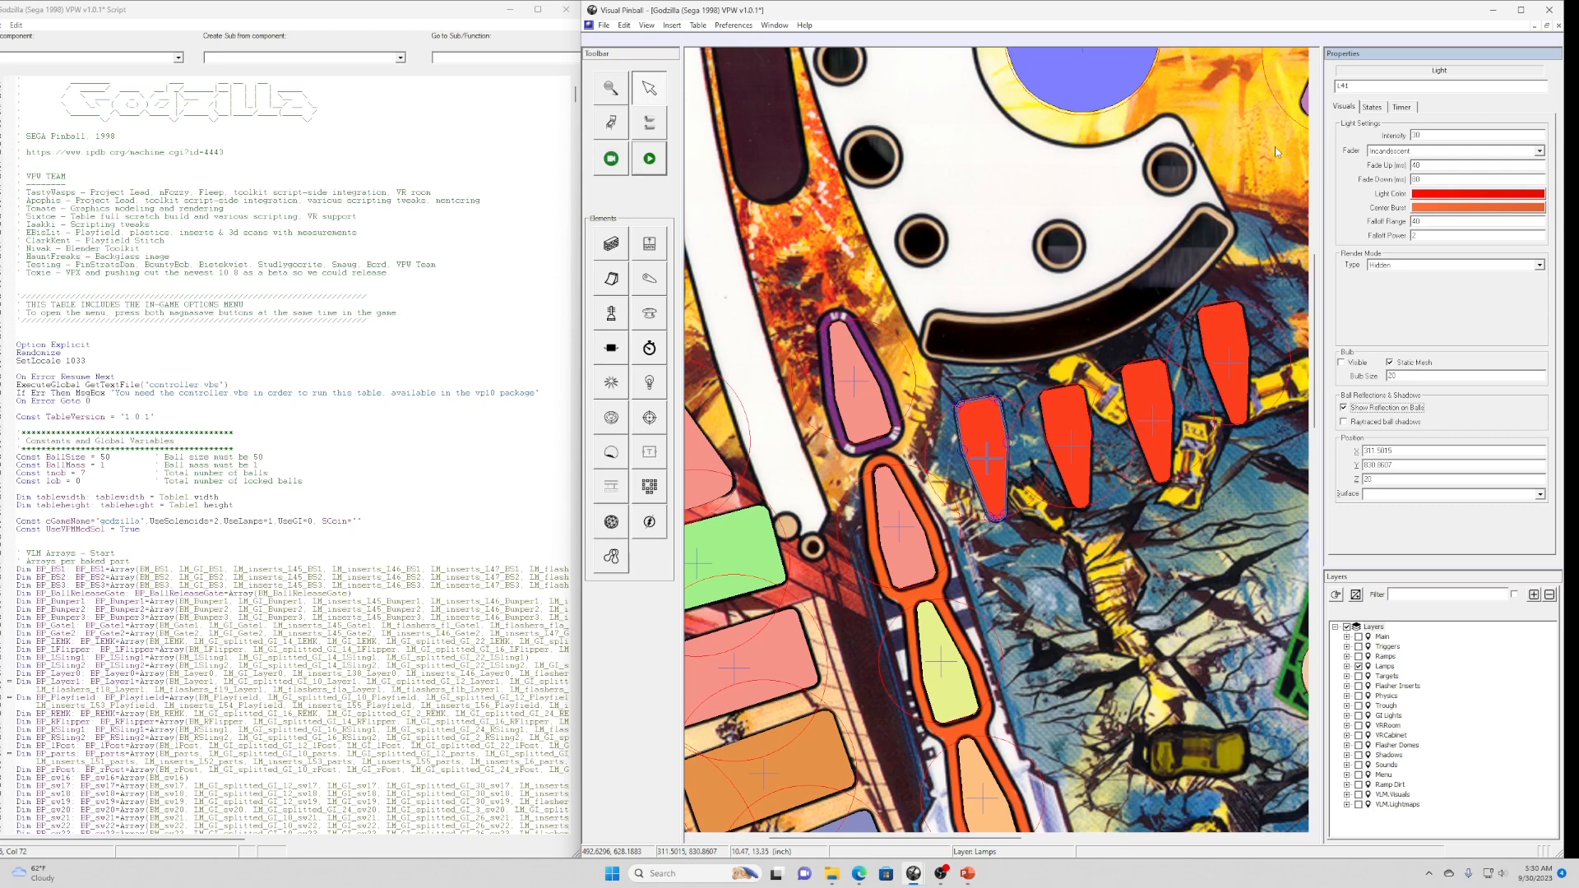
left_click_drag(1438, 137, 1390, 138)
double_click(1417, 221)
double_click(1414, 237)
Examine the T insert light's fader types and its fade up and fade down times, keeping the Incandescent fader.
left_click(1385, 153)
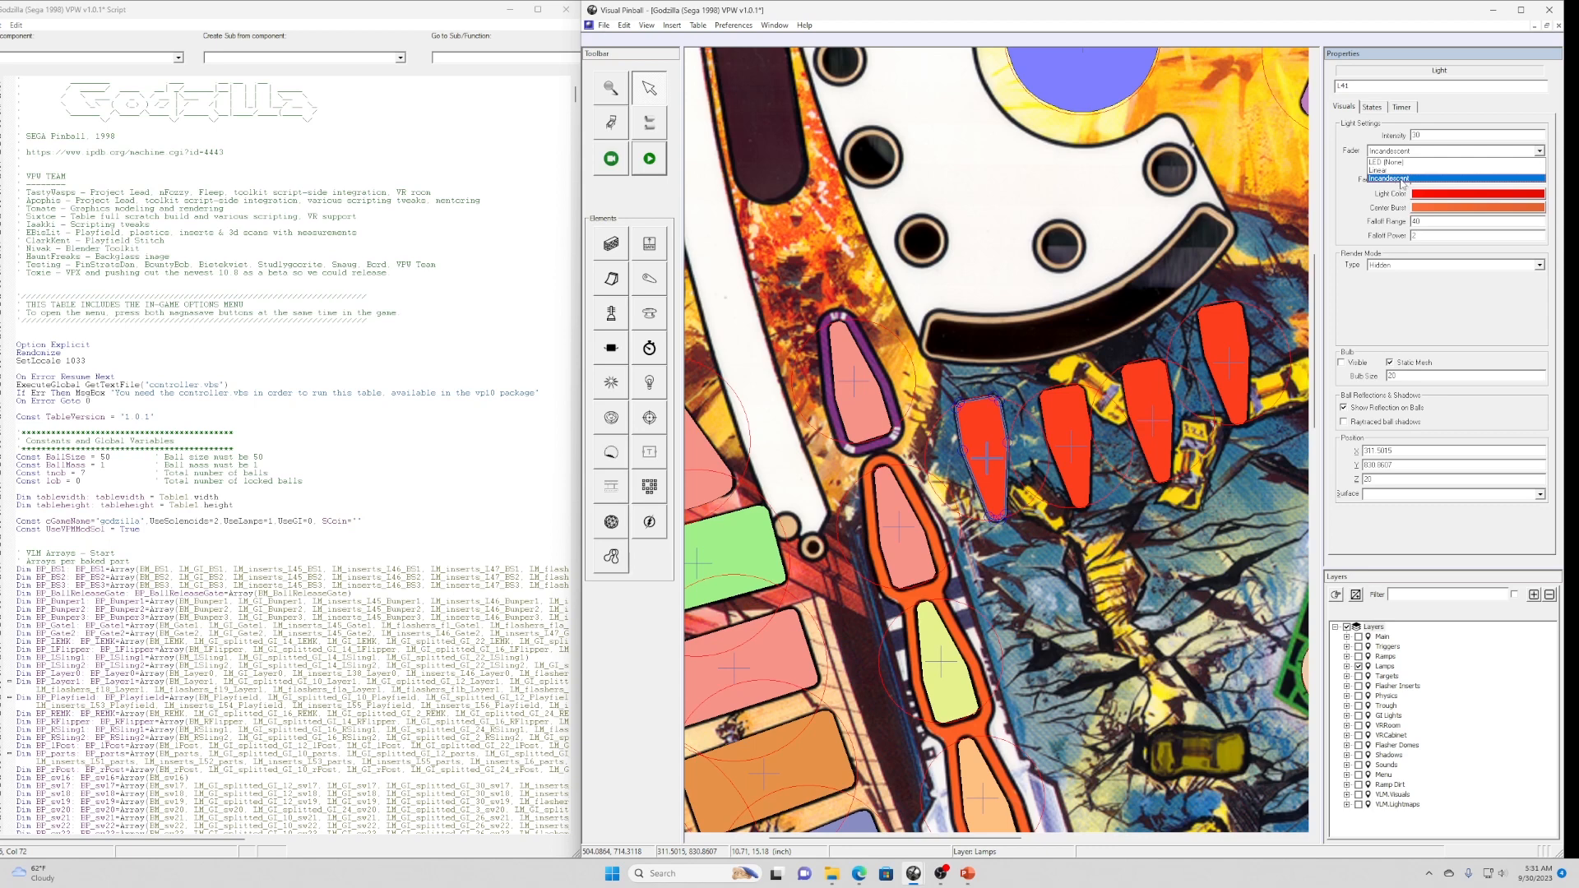
left_click(1342, 176)
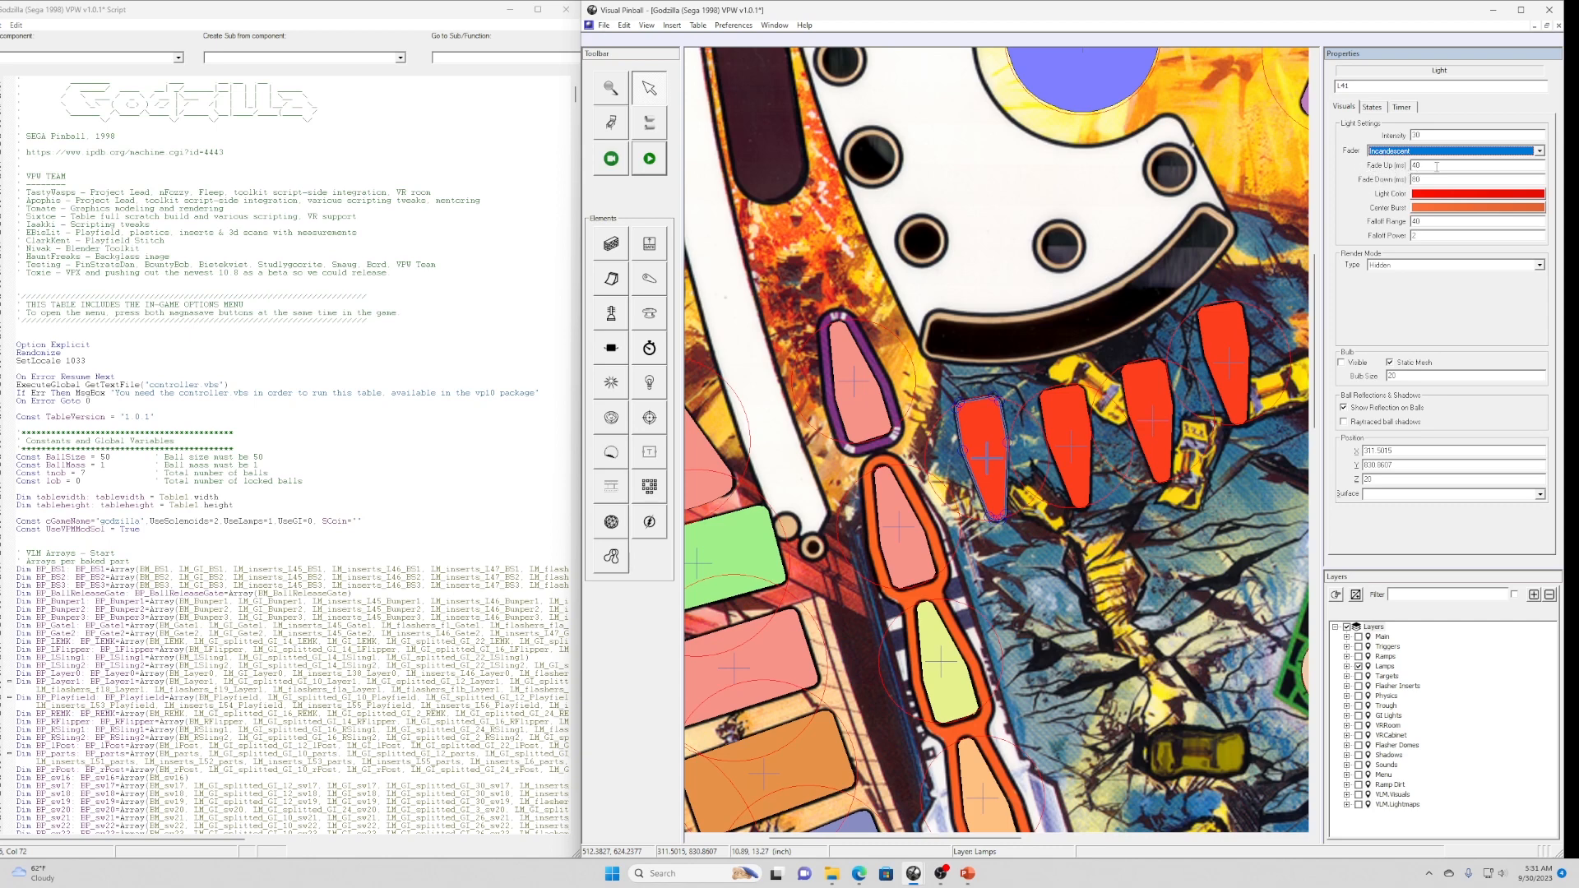
double_click(1410, 164)
double_click(1432, 180)
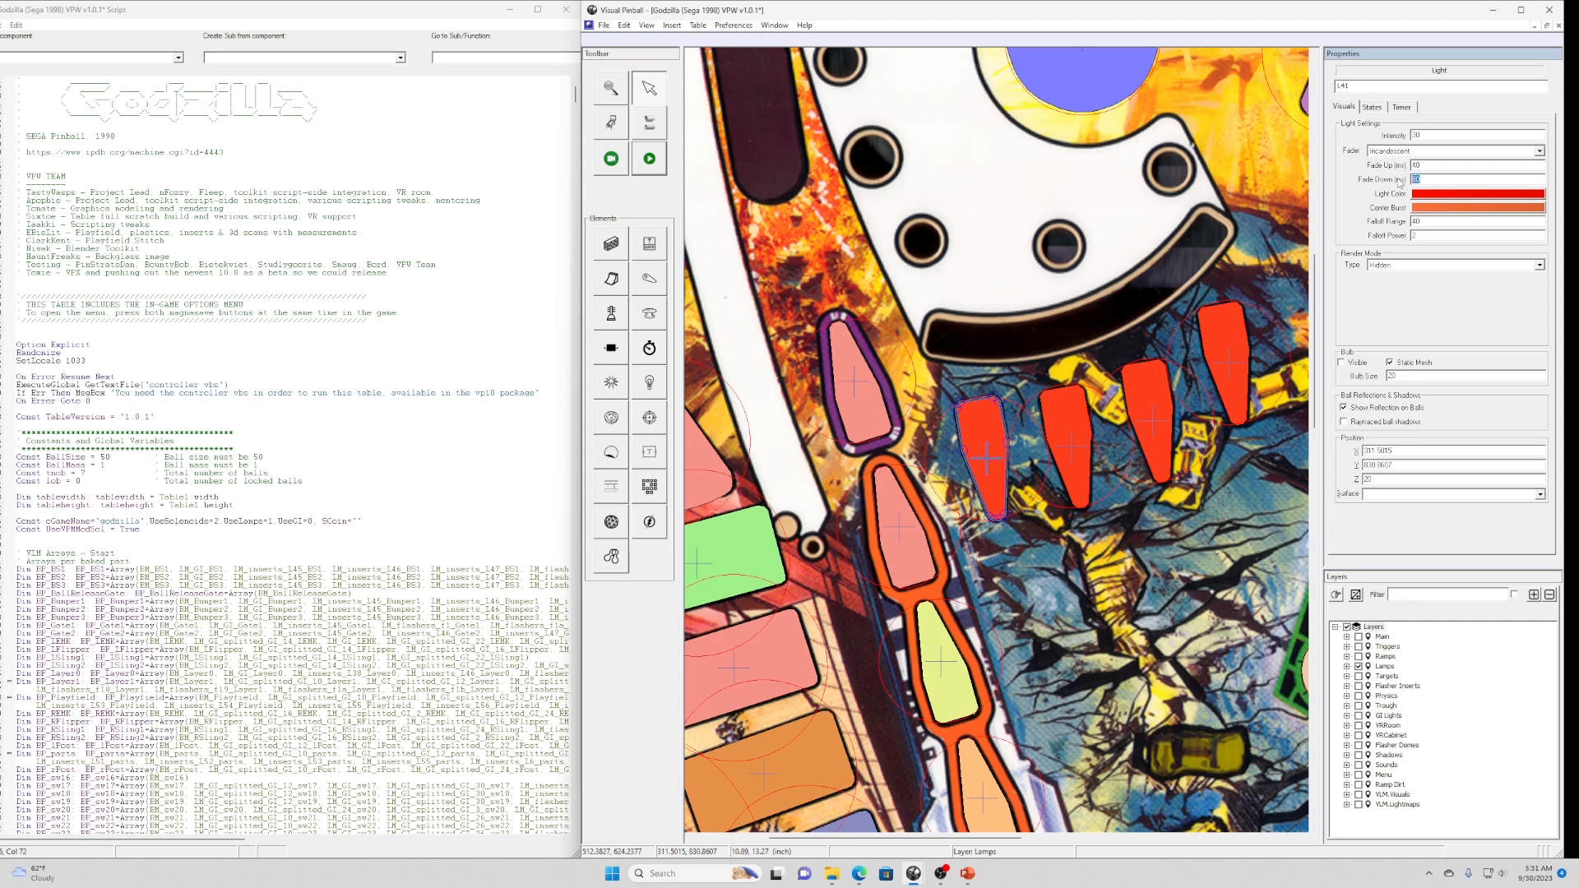
double_click(1413, 164)
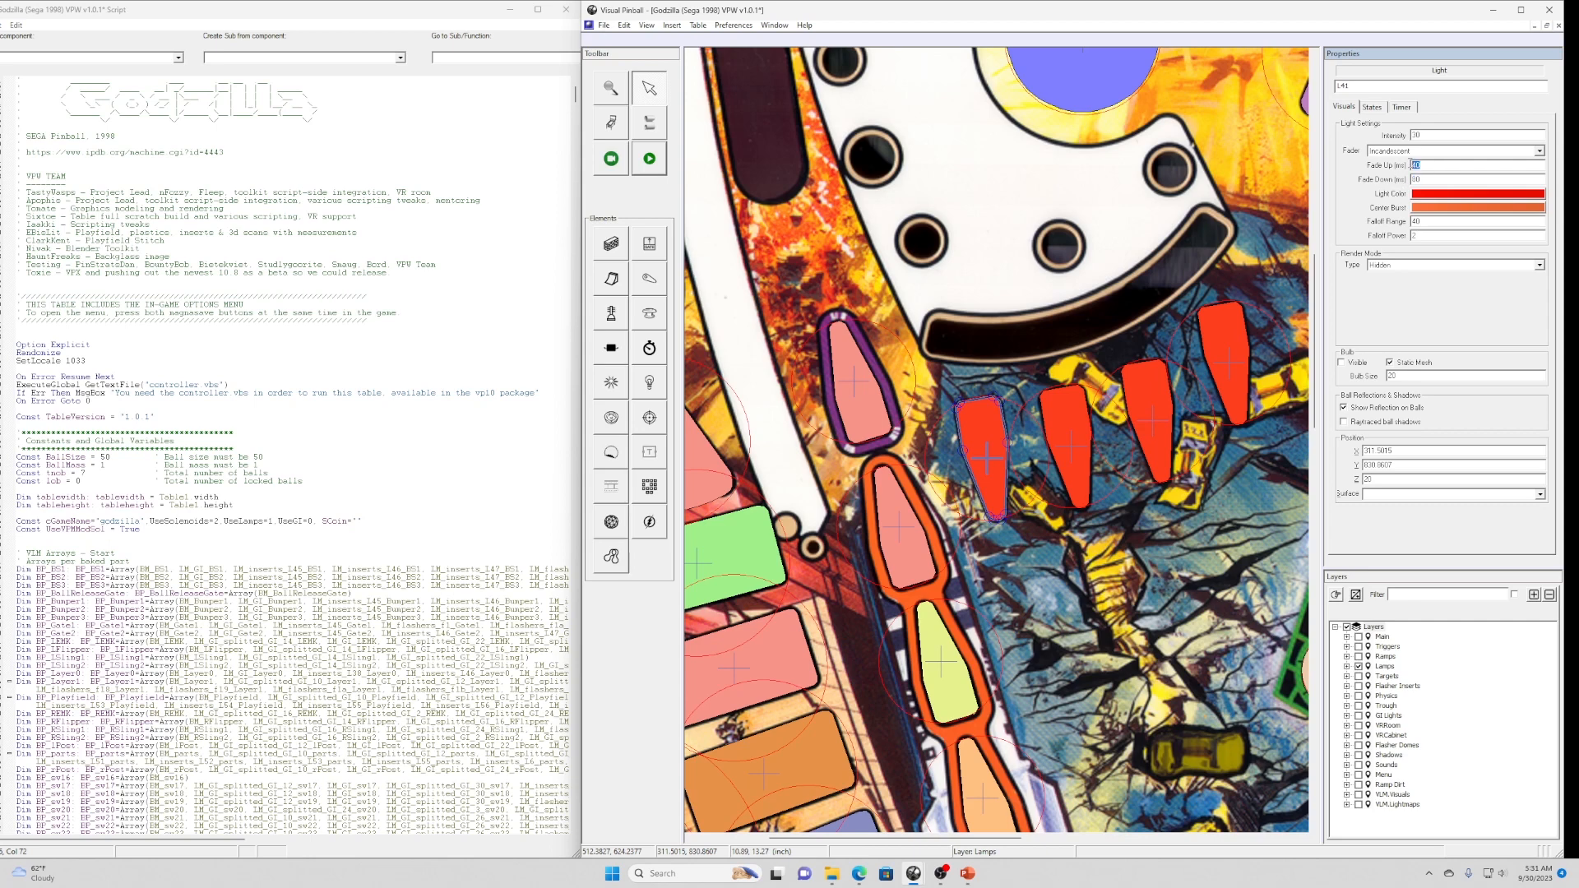
double_click(1425, 180)
double_click(1420, 164)
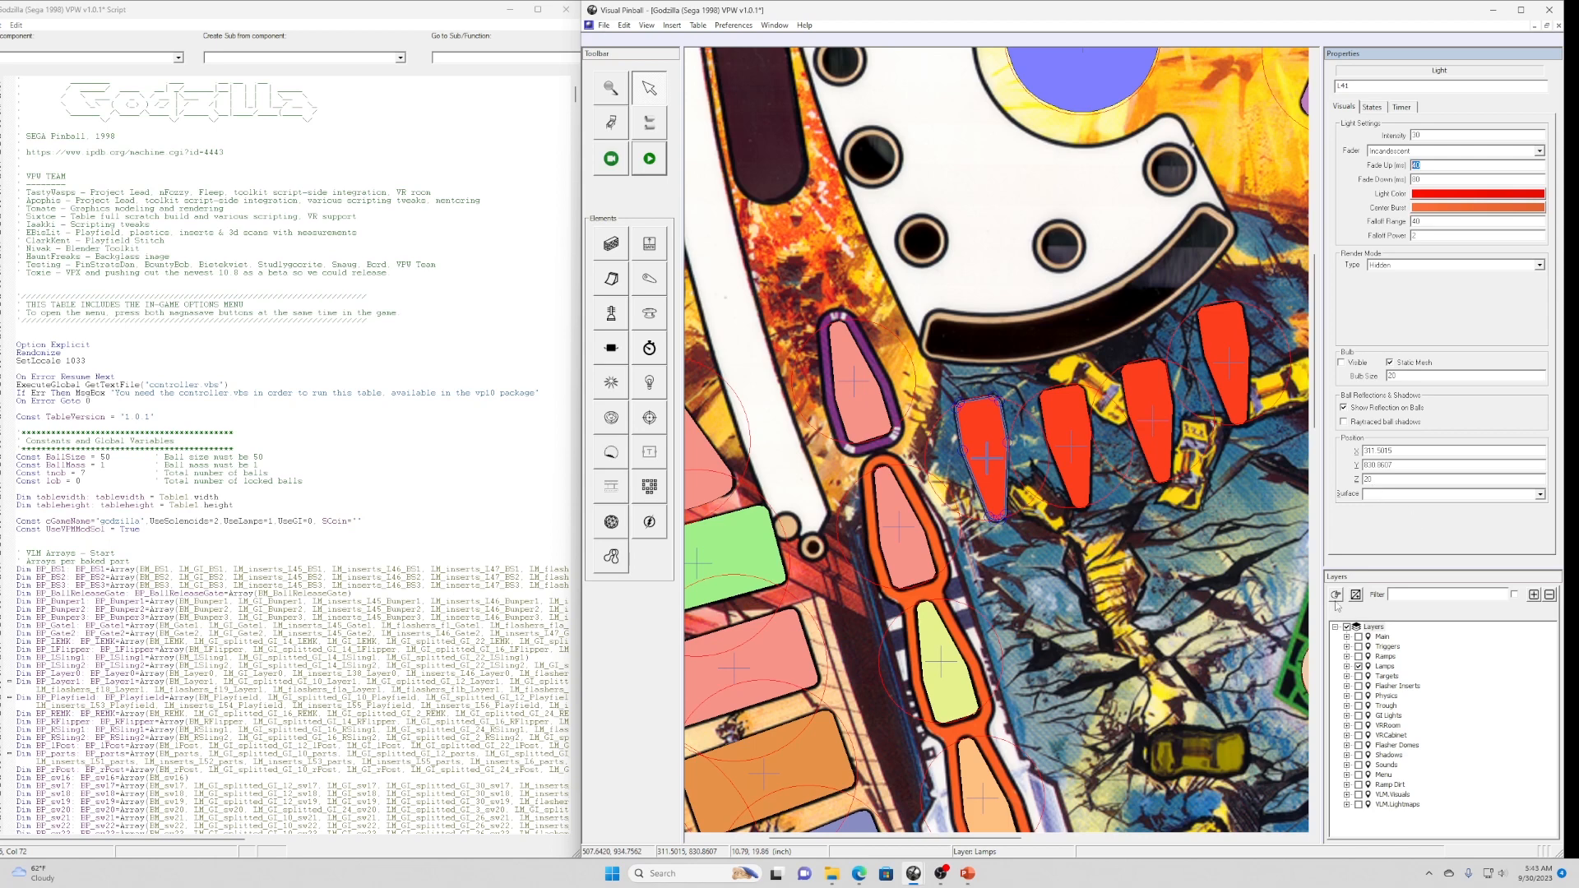
Filter the layers by l41, show the LM_inserts_L41_Playfield primitive and select it on the playfield.
left_click(1409, 593)
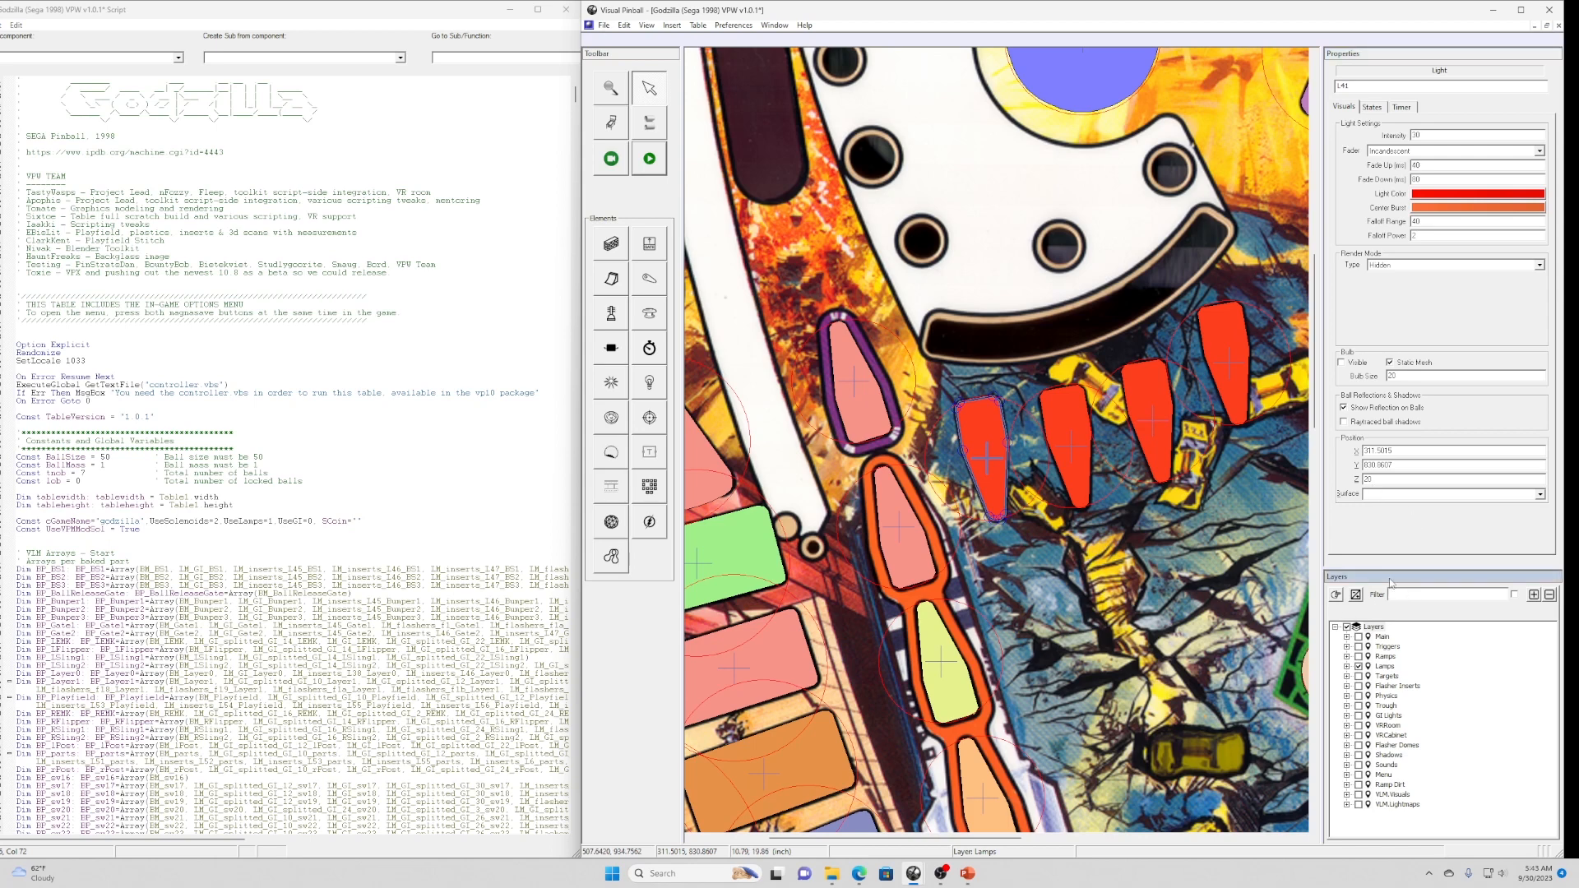
type("l41")
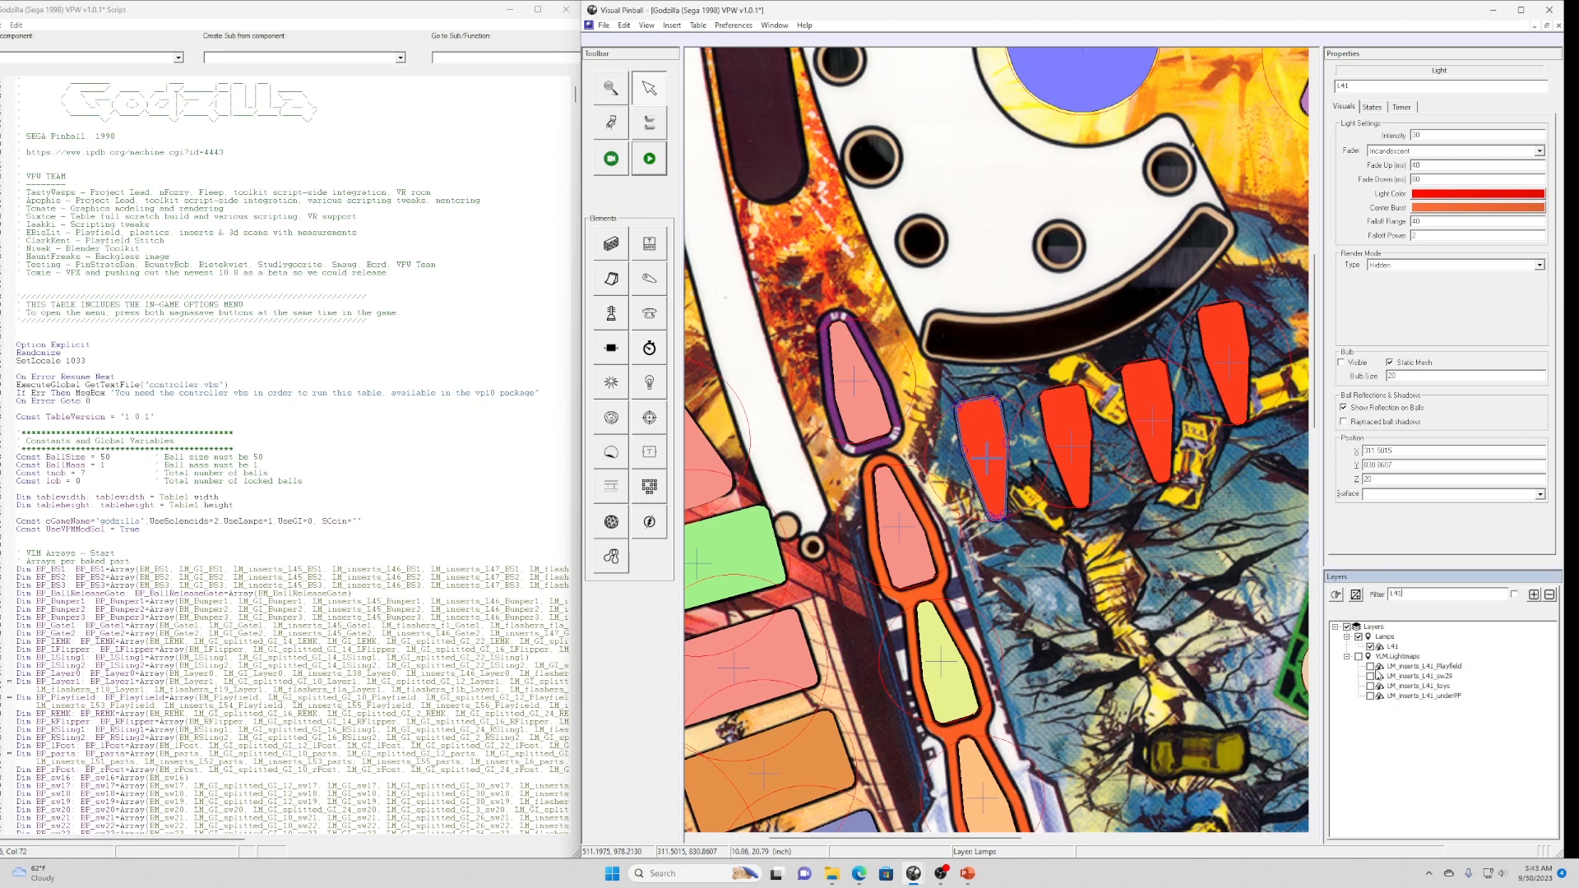
left_click(1369, 666)
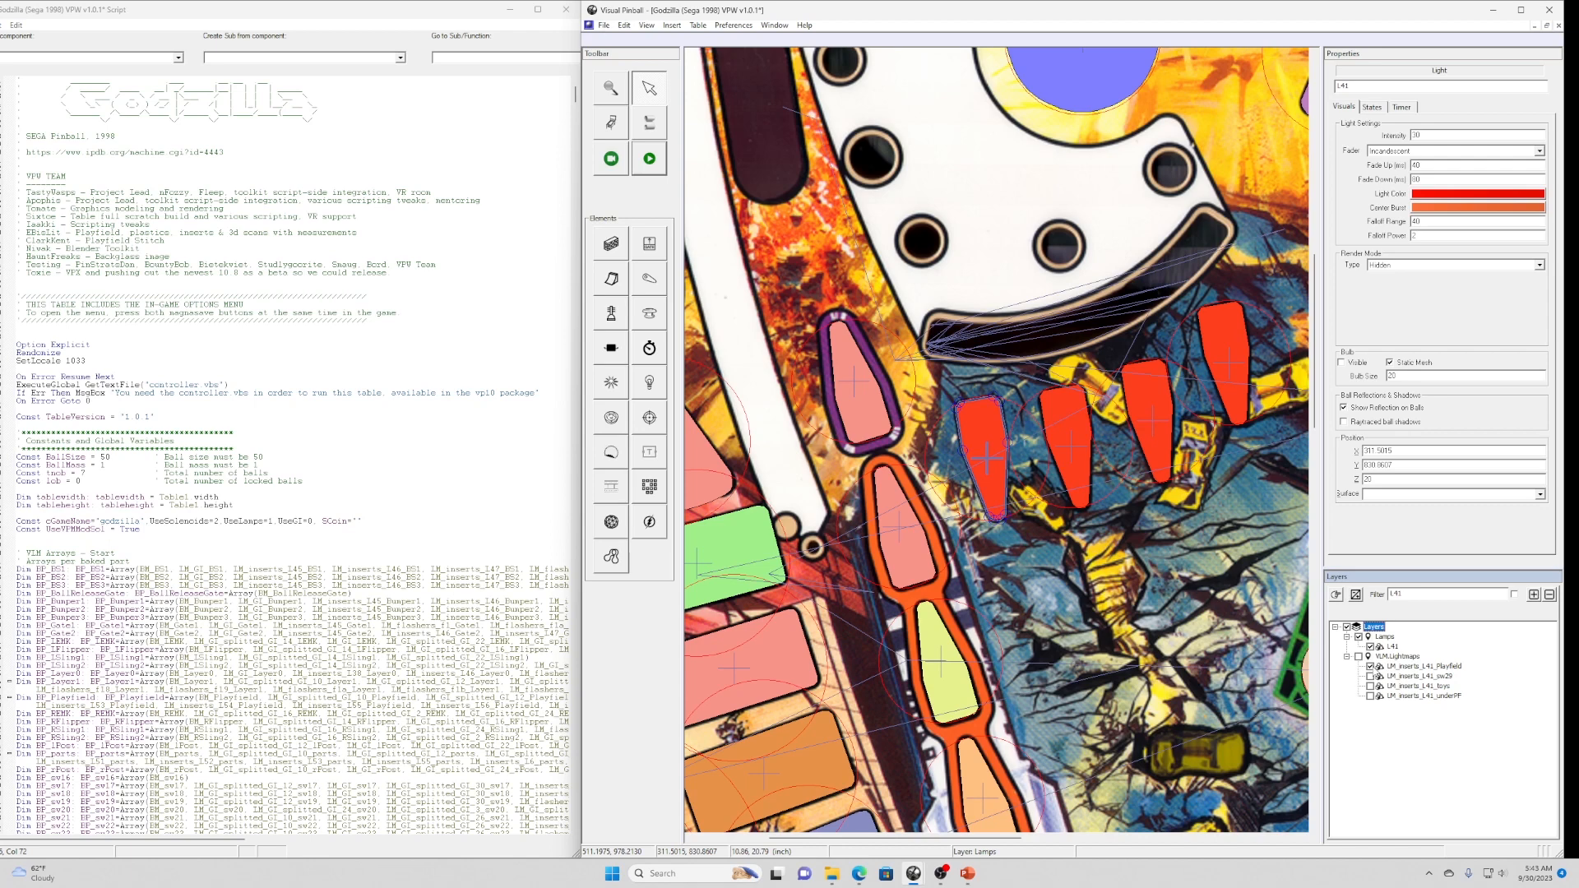
left_click(957, 352)
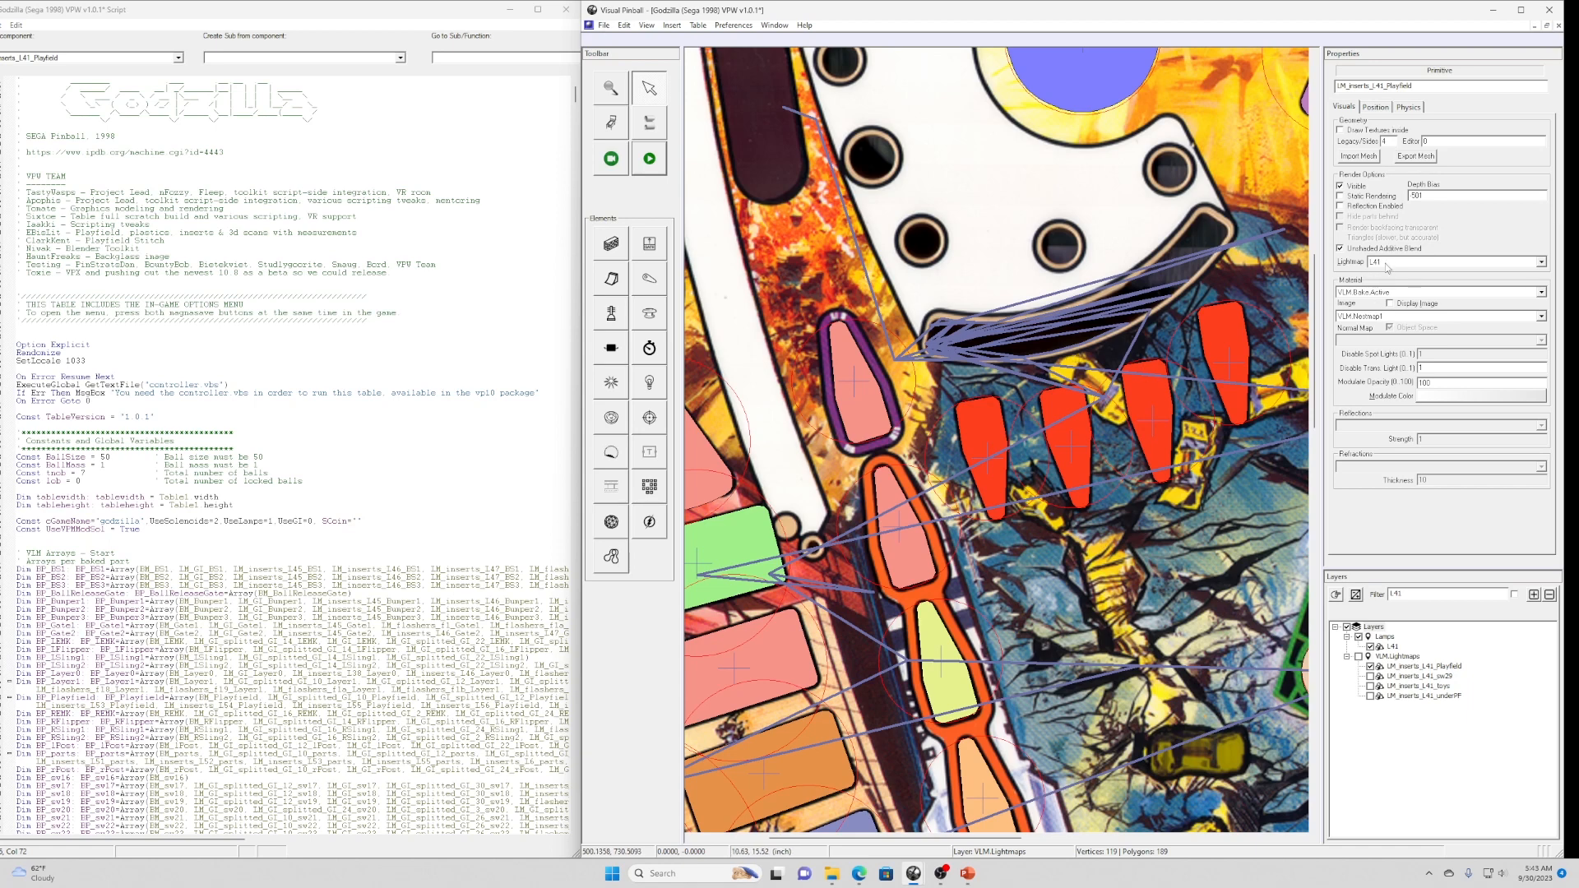
Assign light L41 as the lightmap of the LM_inserts_L41_Playfield primitive, and reselect the T insert light.
left_click(1417, 262)
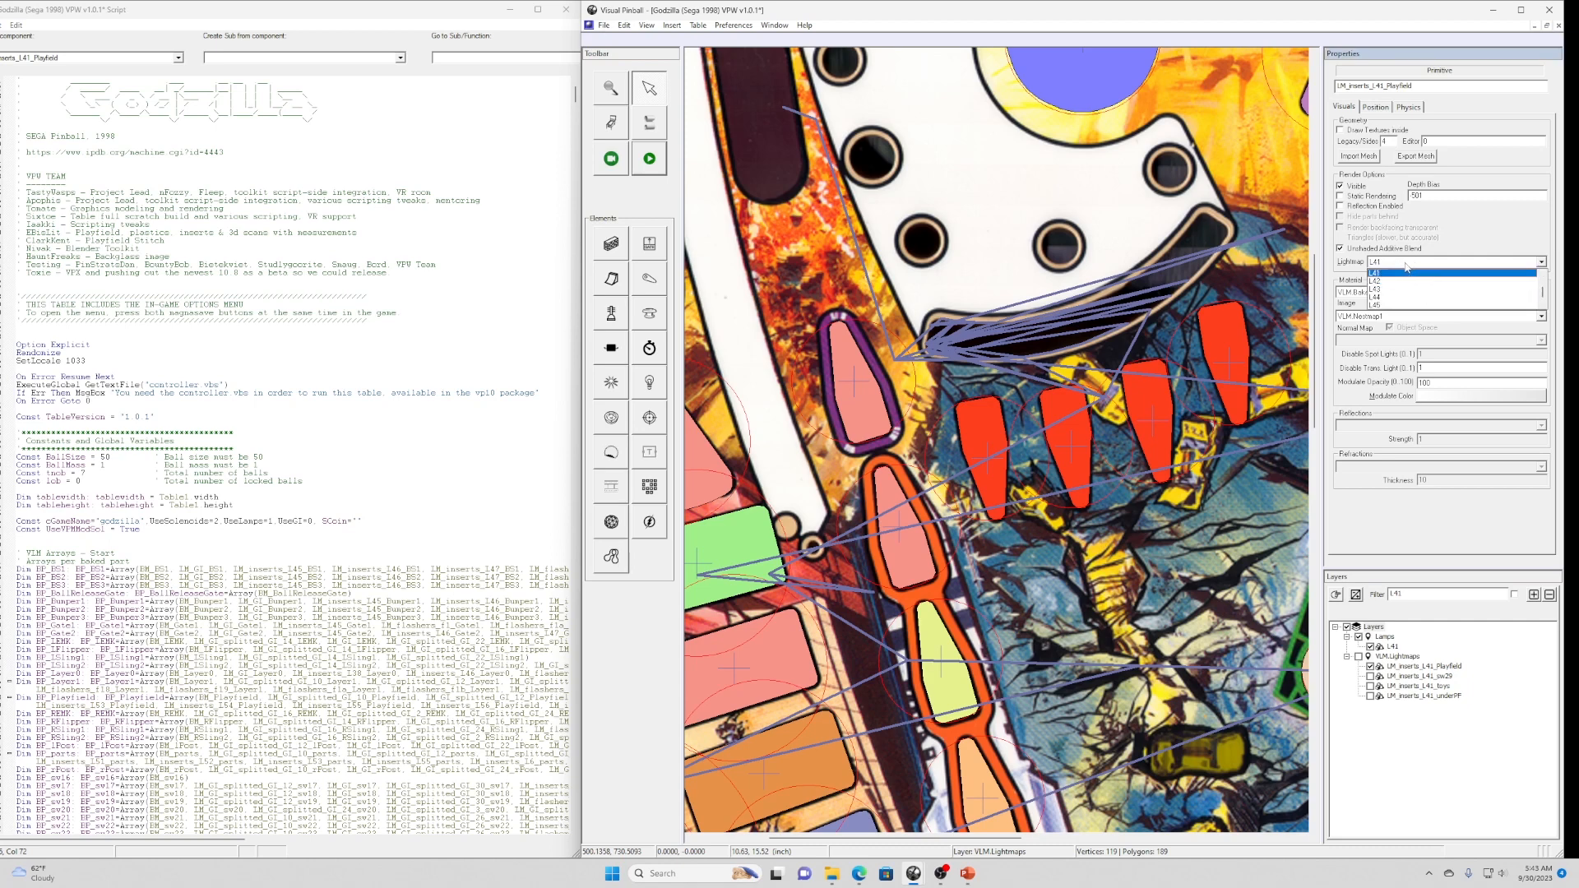
left_click(1388, 275)
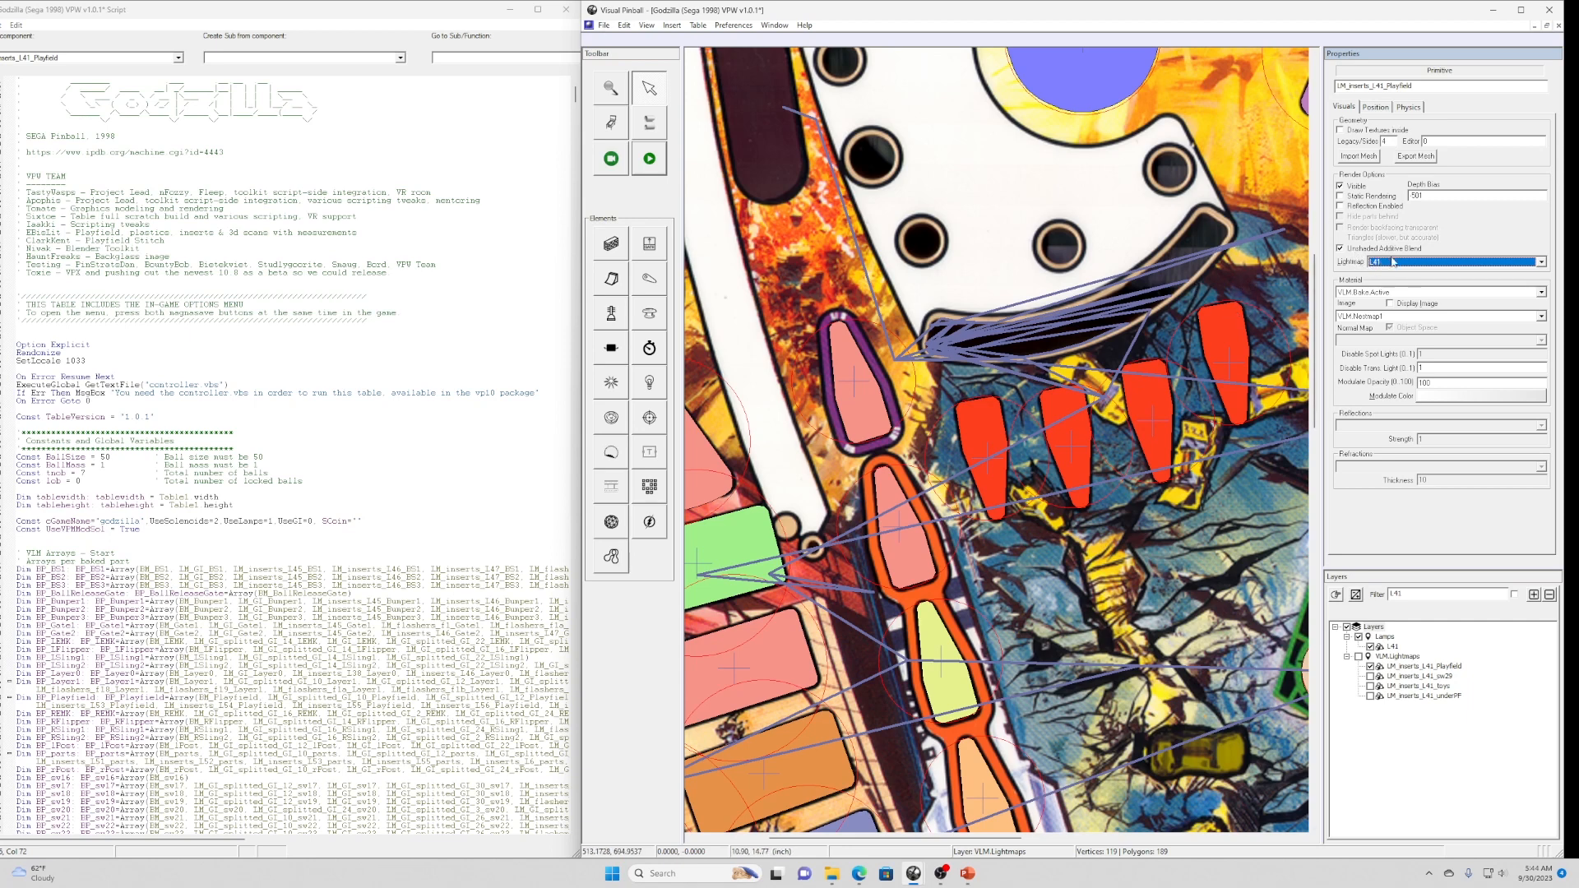
left_click(996, 458)
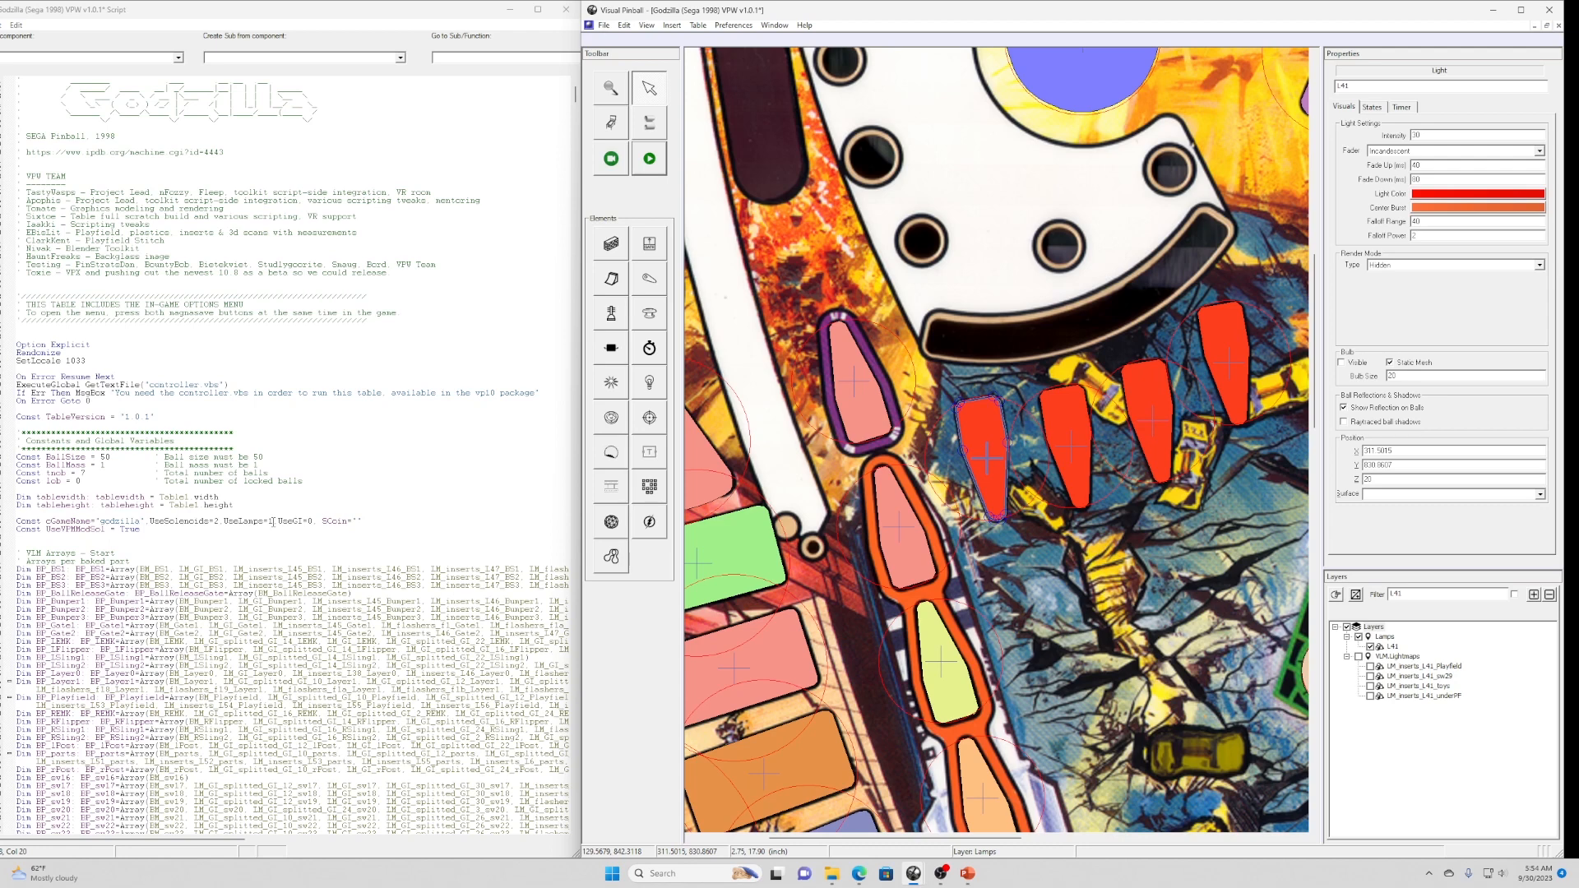
Examine the UseLamps setting on the cGameName constant line of the table script.
left_click_drag(273, 521, 226, 524)
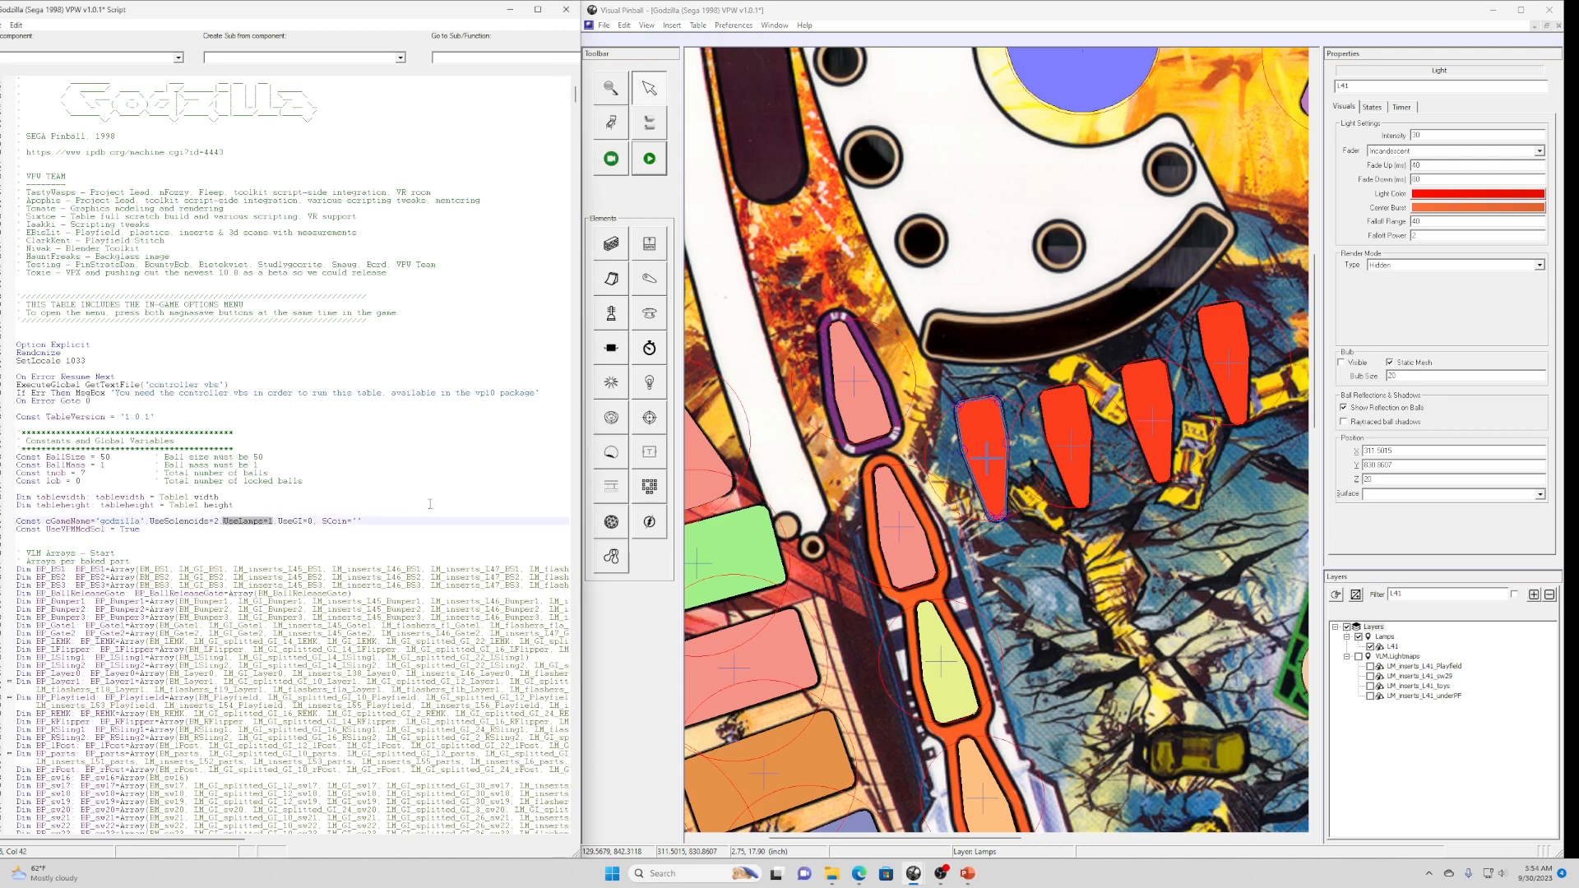
double_click(242, 521)
left_click(273, 522)
scroll(247, 564, "down", 8)
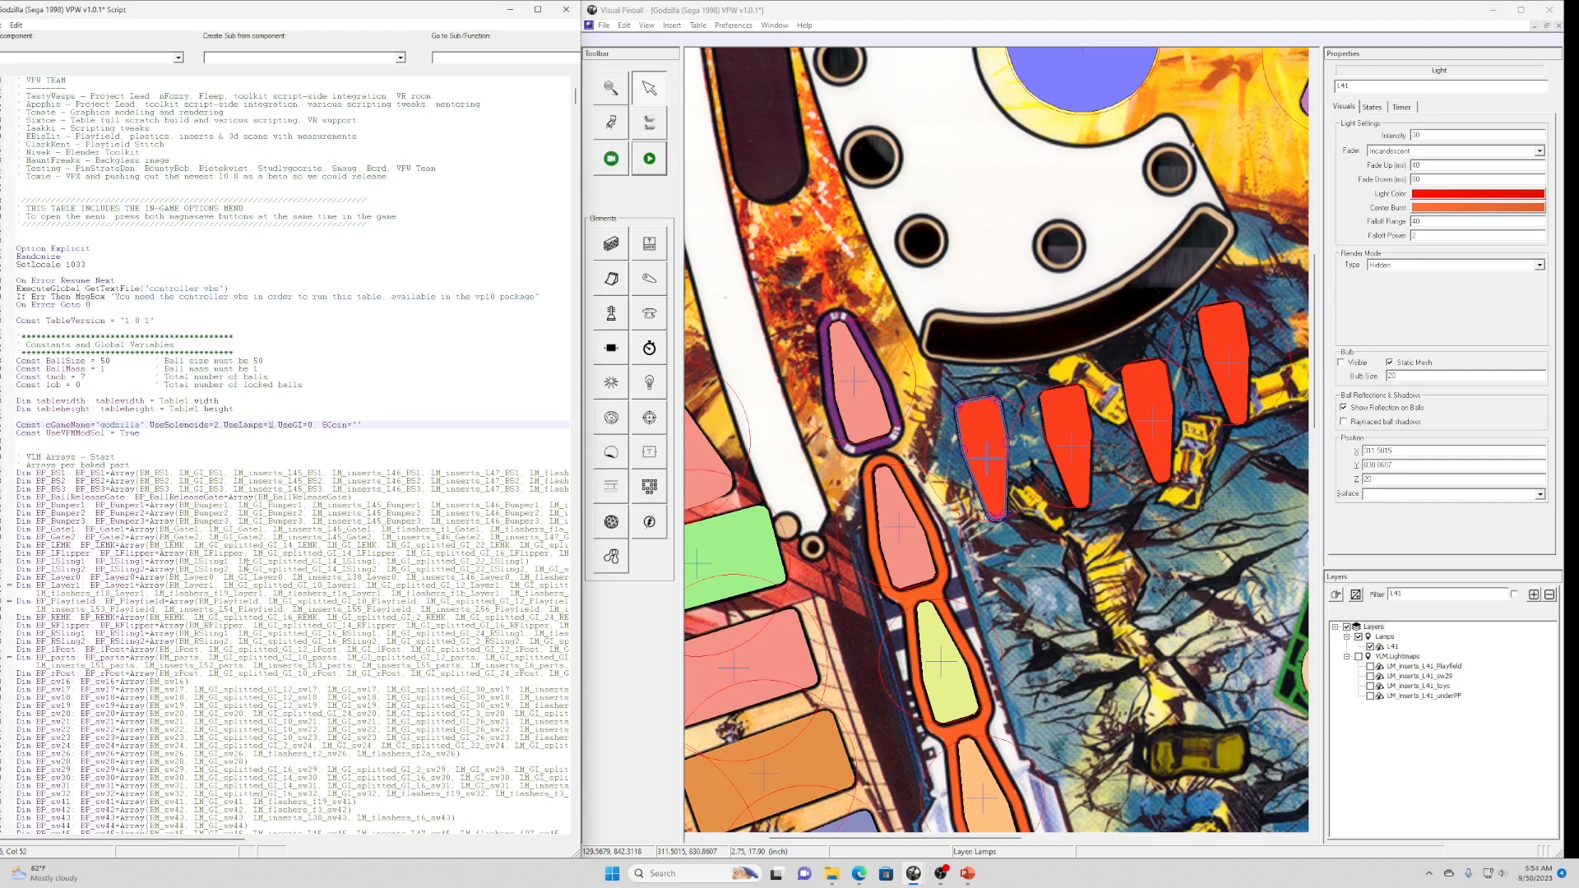
Mark the UseLamps setting in the table script and find the LoadVPM call below the VLM arrays.
double_click(247, 329)
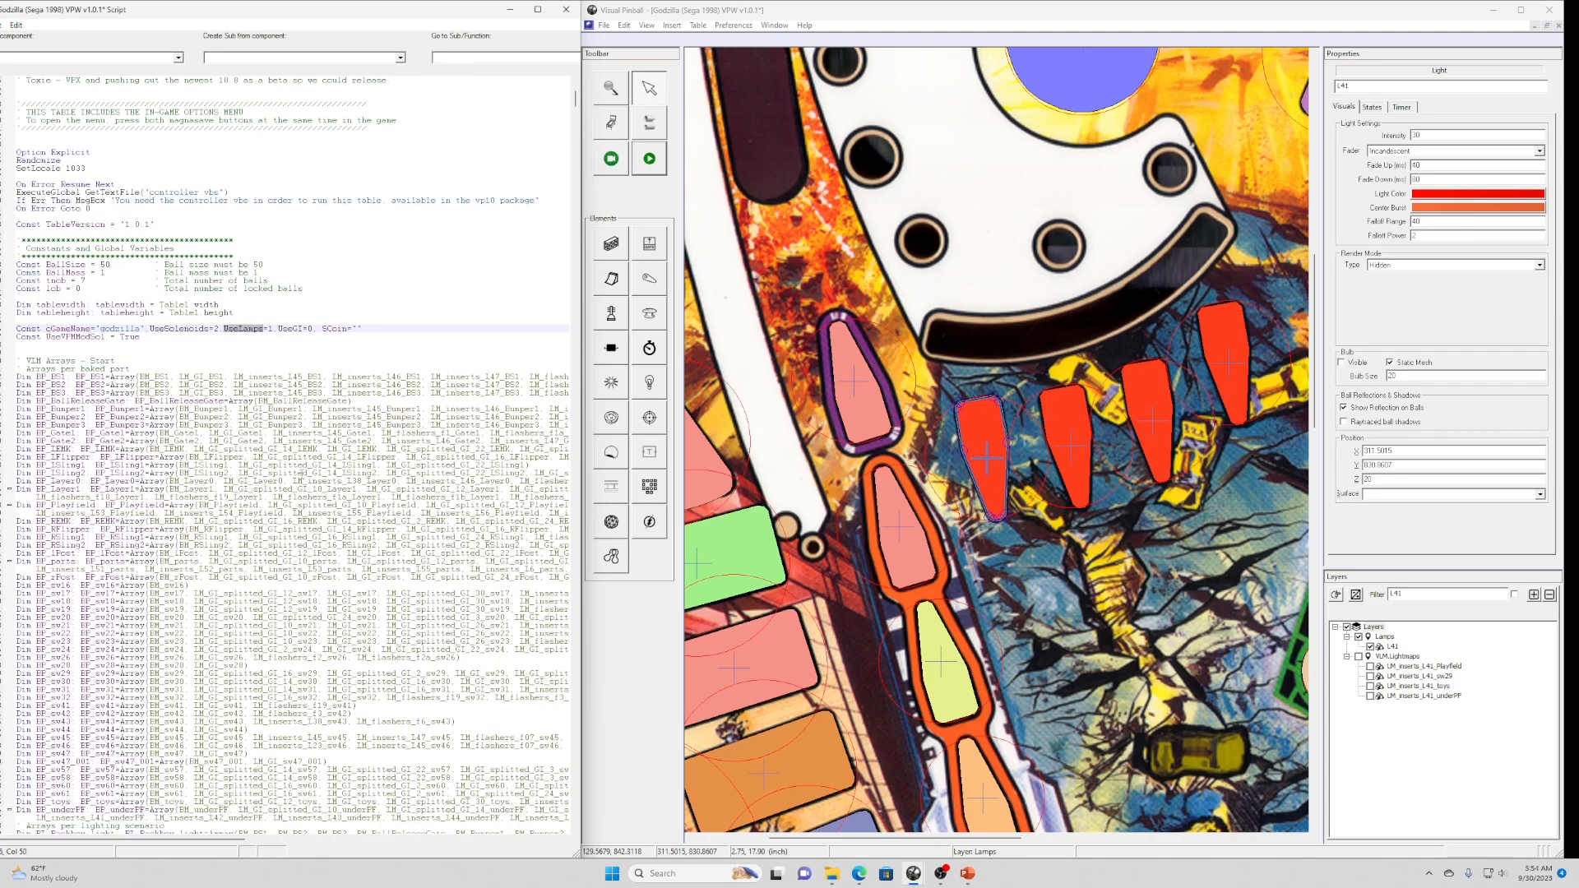
scroll(249, 329, "down", 20)
scroll(249, 329, "down", 20)
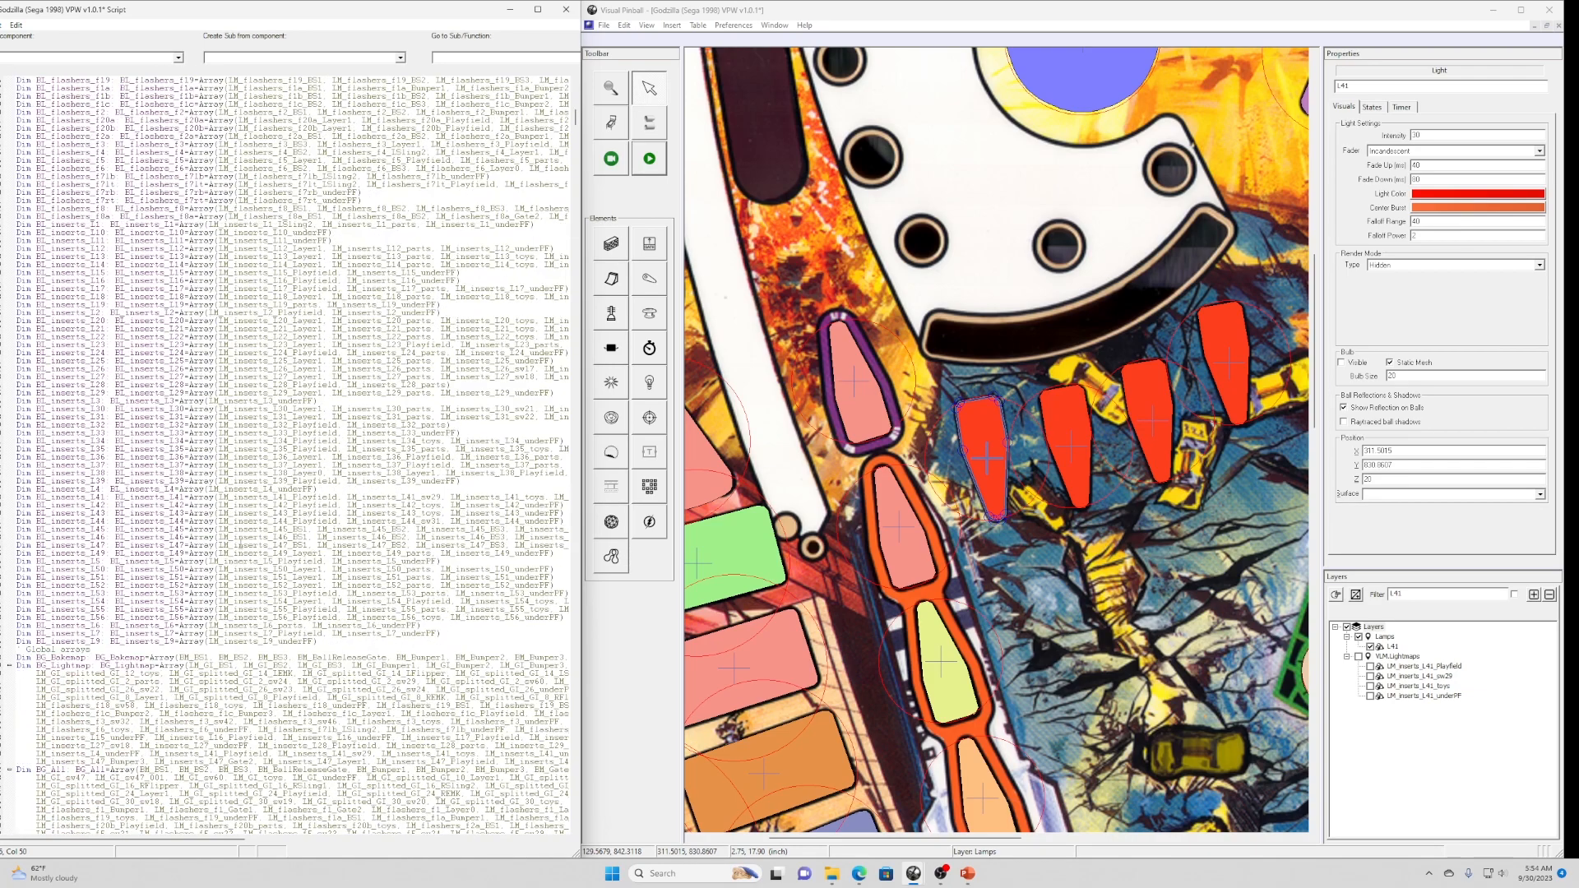
left_click(36, 658)
double_click(36, 657)
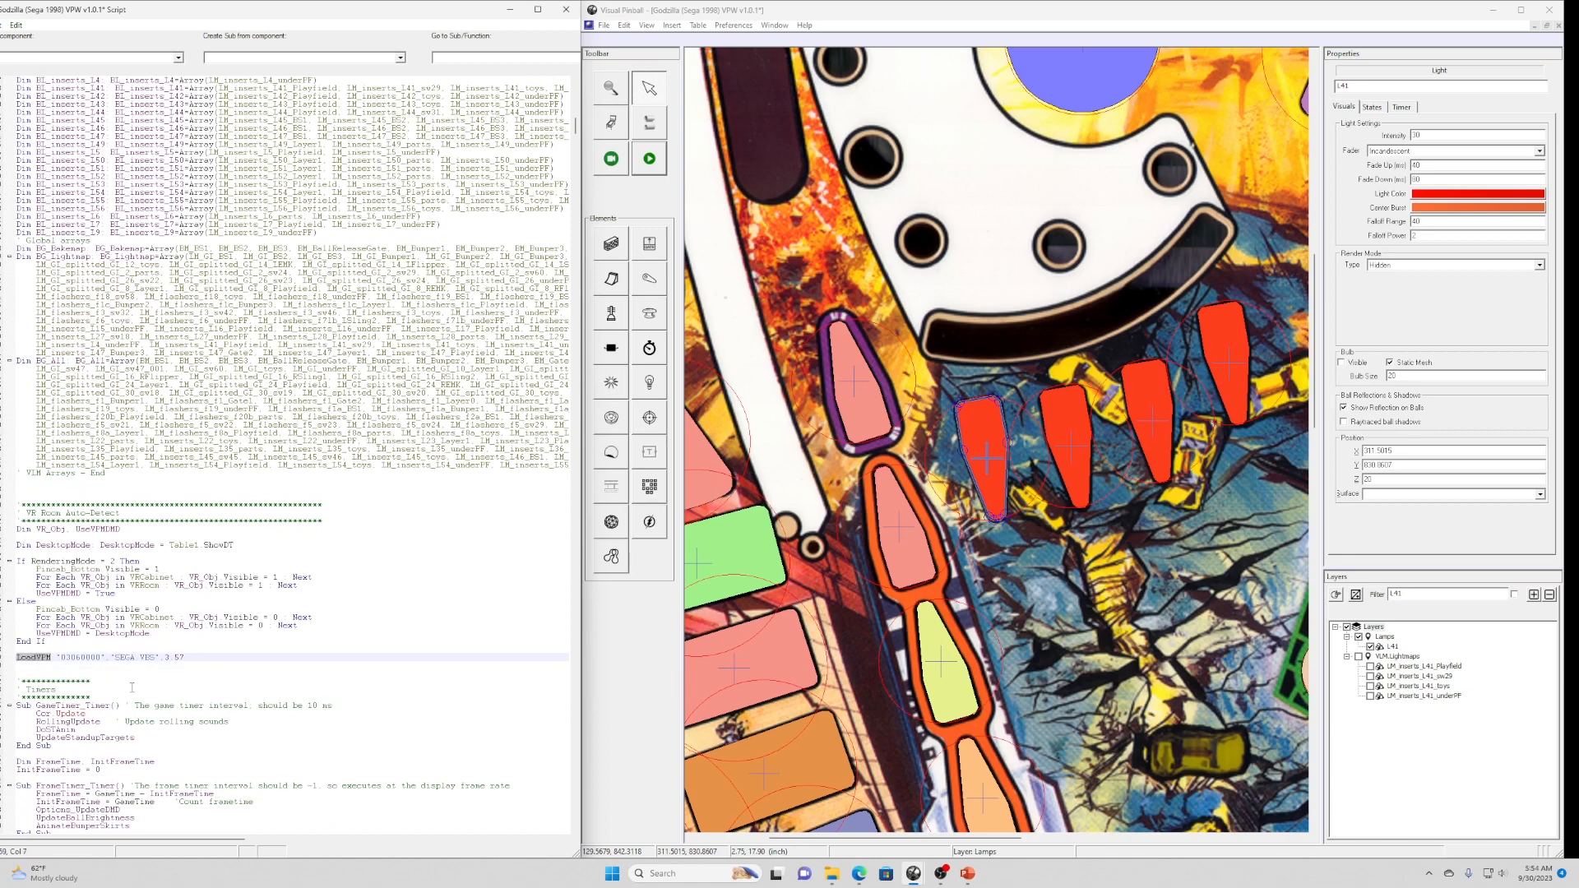
Examine the Controller block and the vpmMapLights AllLamps line in the script's Table1_Init sub.
scroll(200, 686, "down", 8)
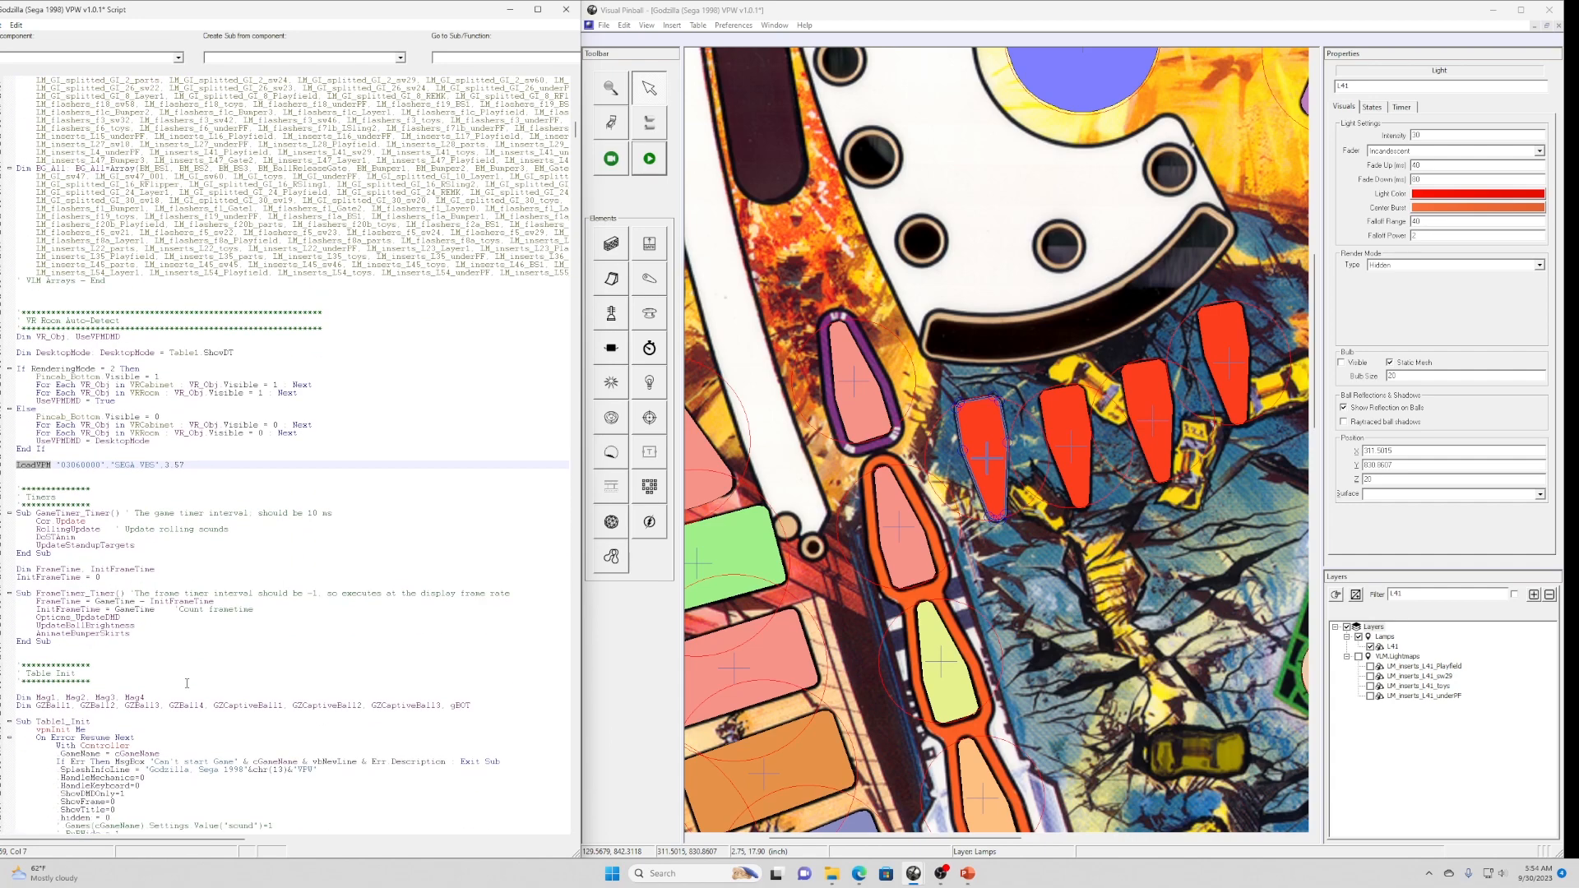
scroll(186, 684, "down", 2)
double_click(105, 698)
scroll(155, 720, "down", 4)
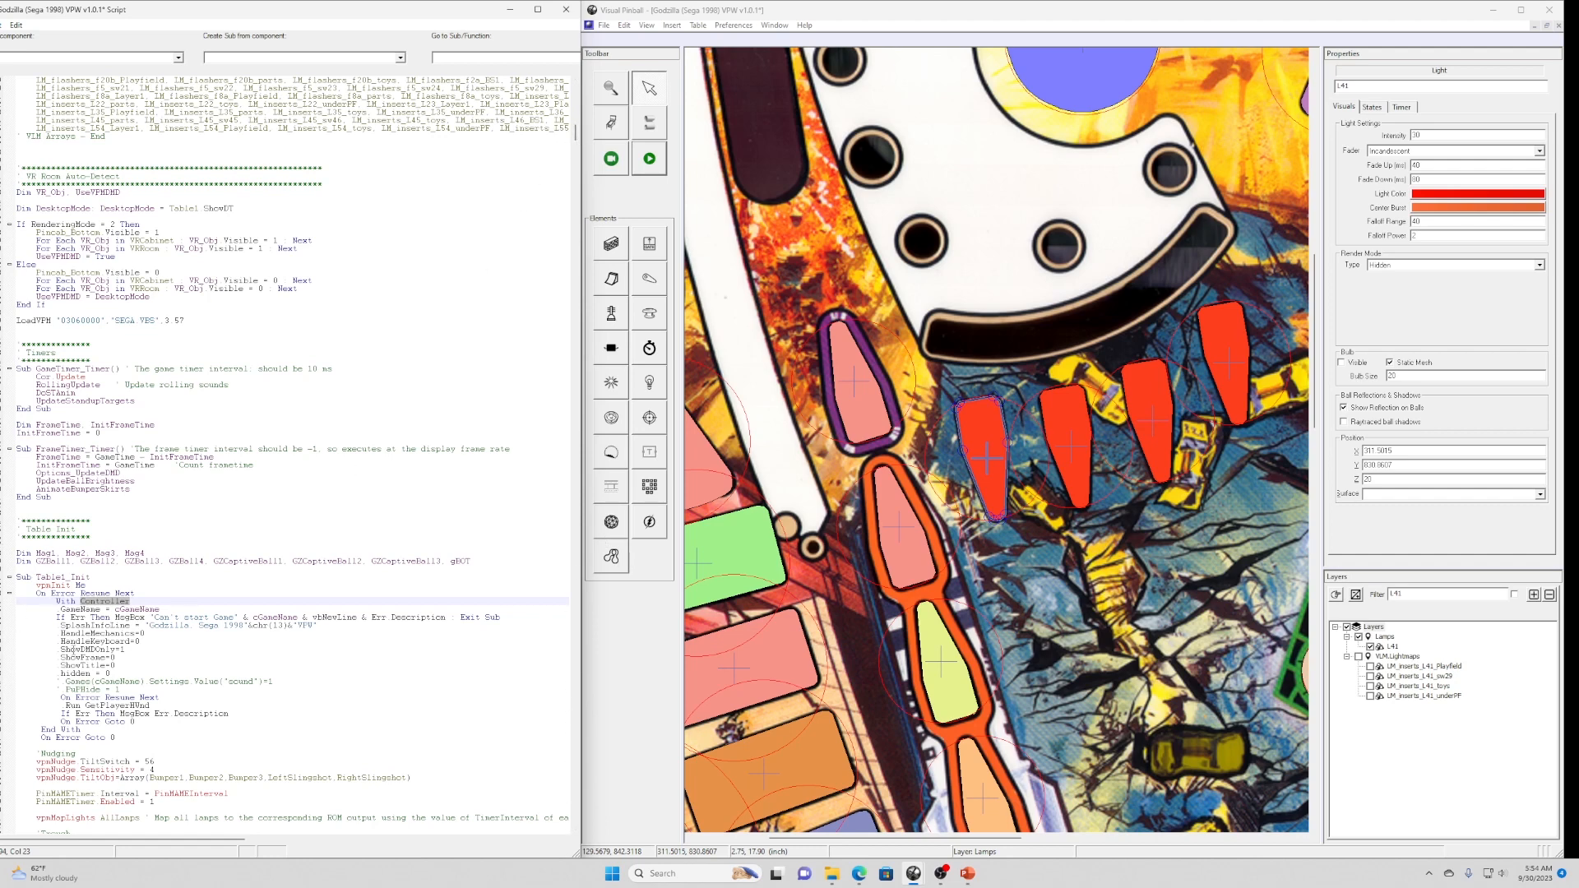
double_click(57, 816)
scroll(127, 778, "down", 6)
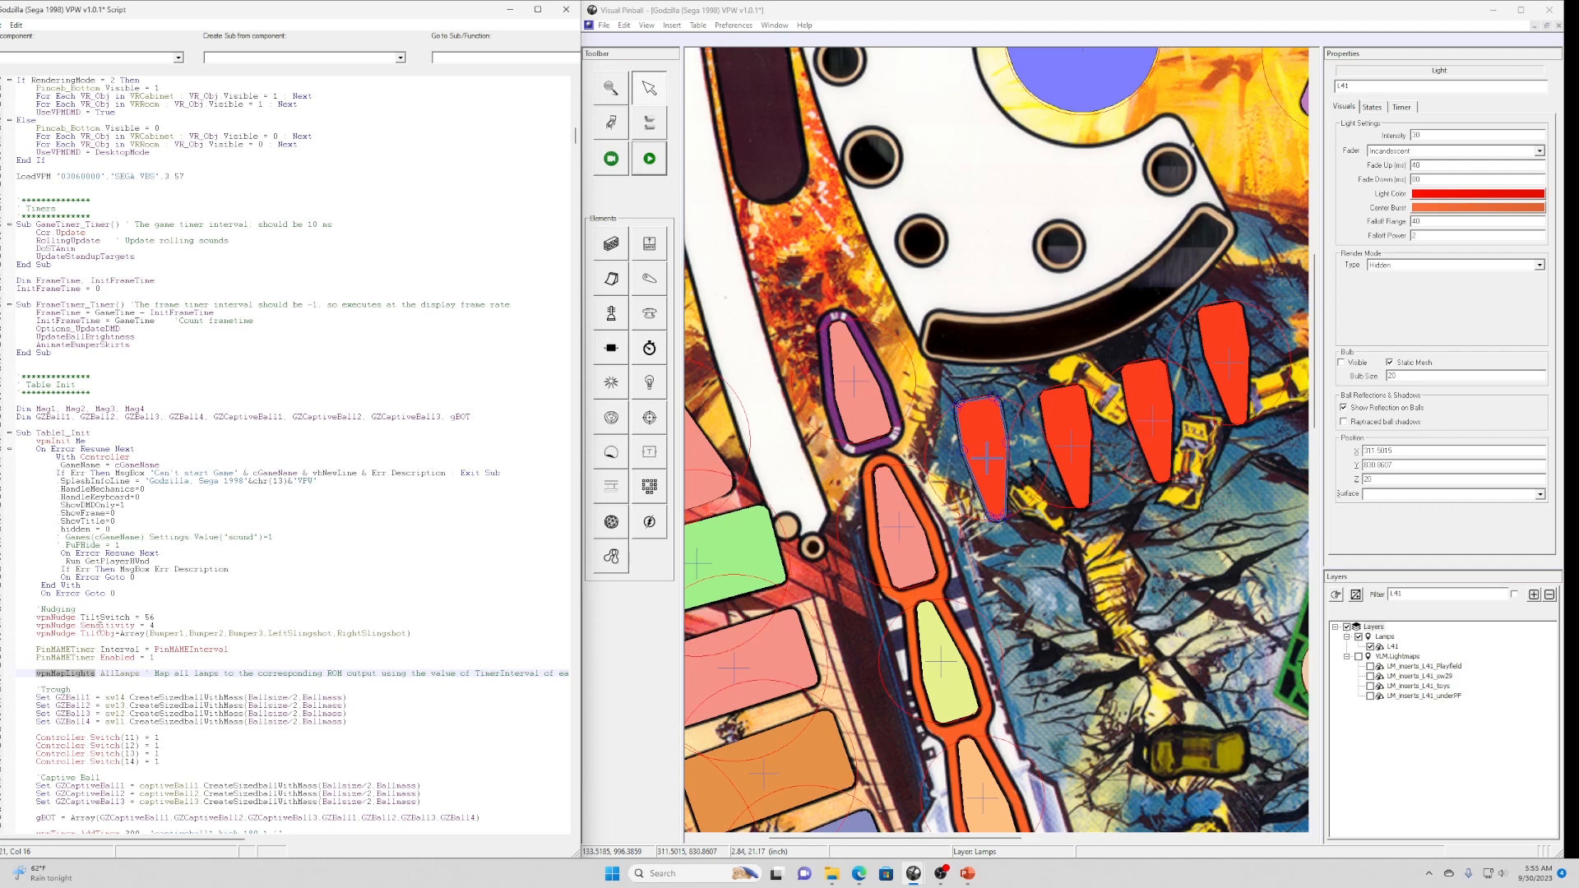
Select the T insert light on the playfield and examine its state settings and timer interval.
left_click(985, 429)
left_click(960, 425)
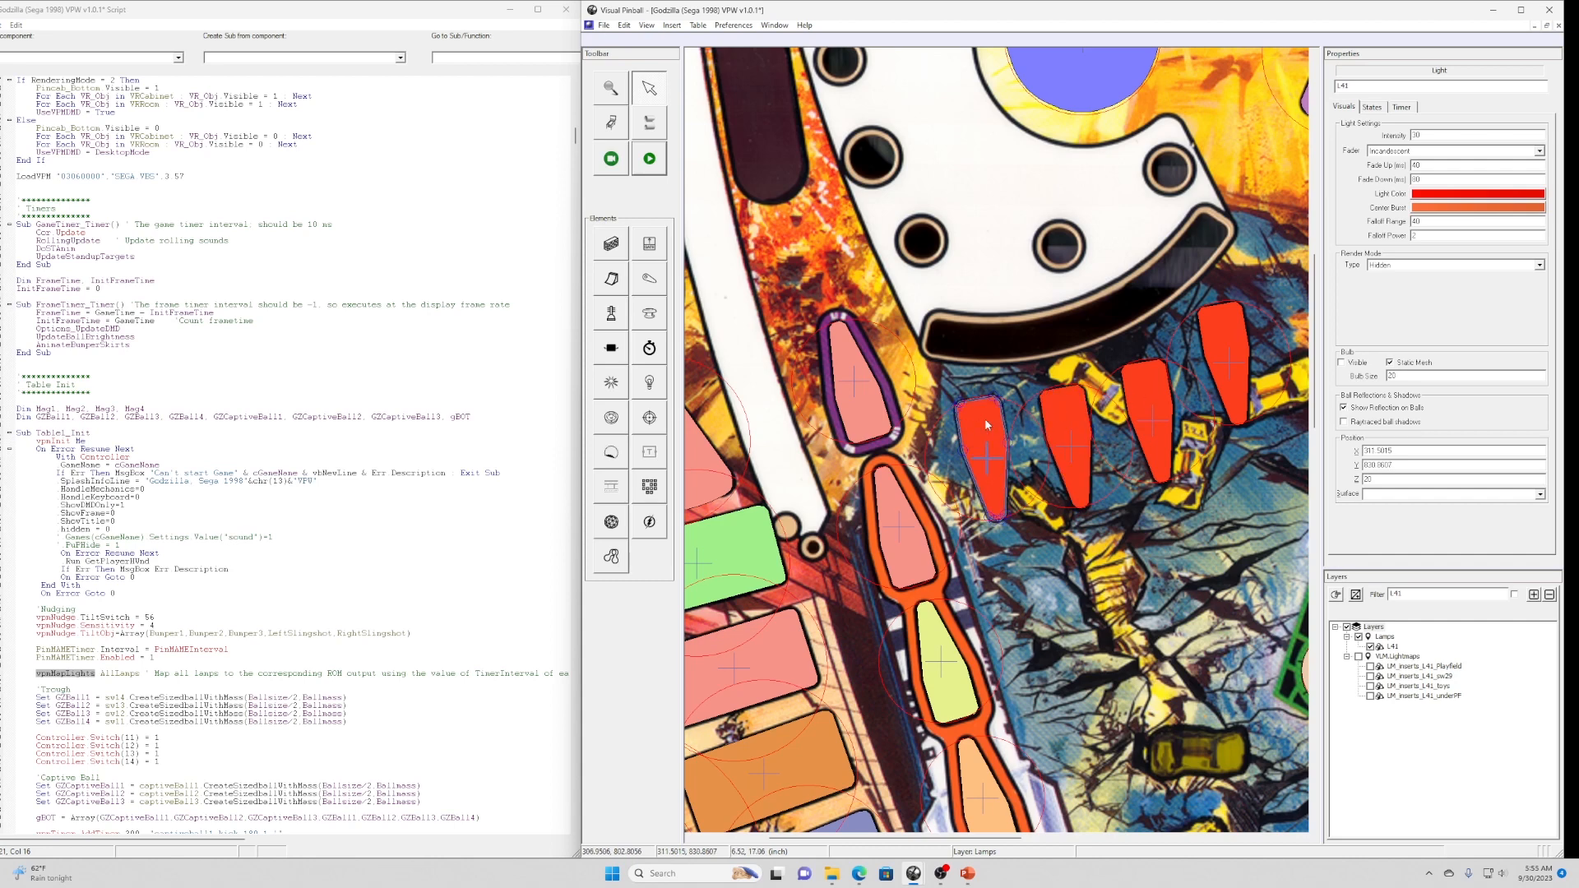
left_click(1371, 107)
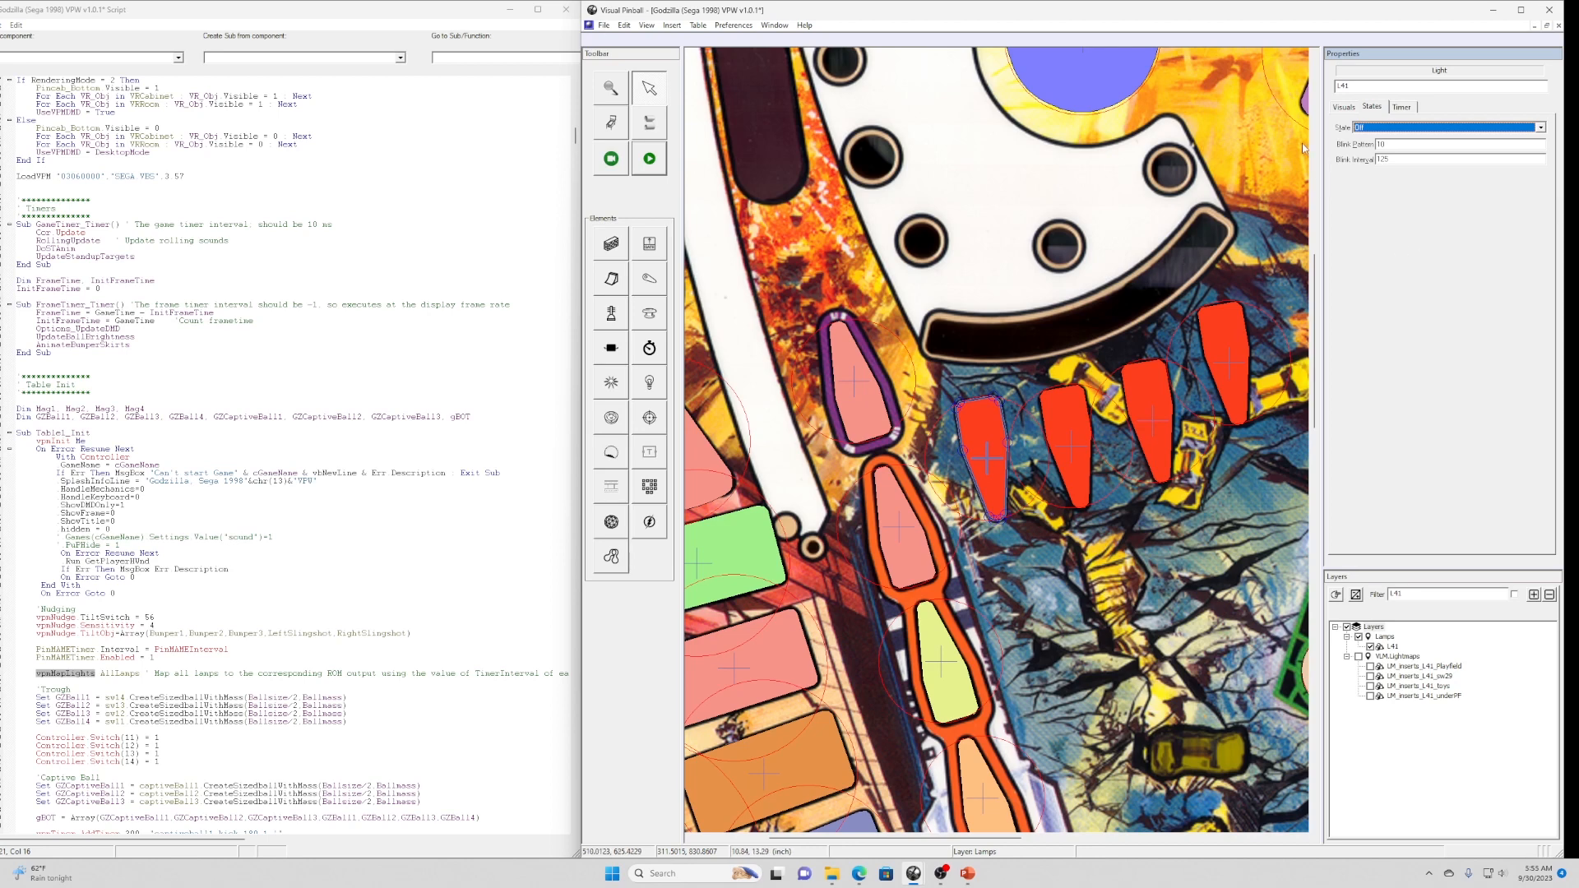
left_click(1401, 108)
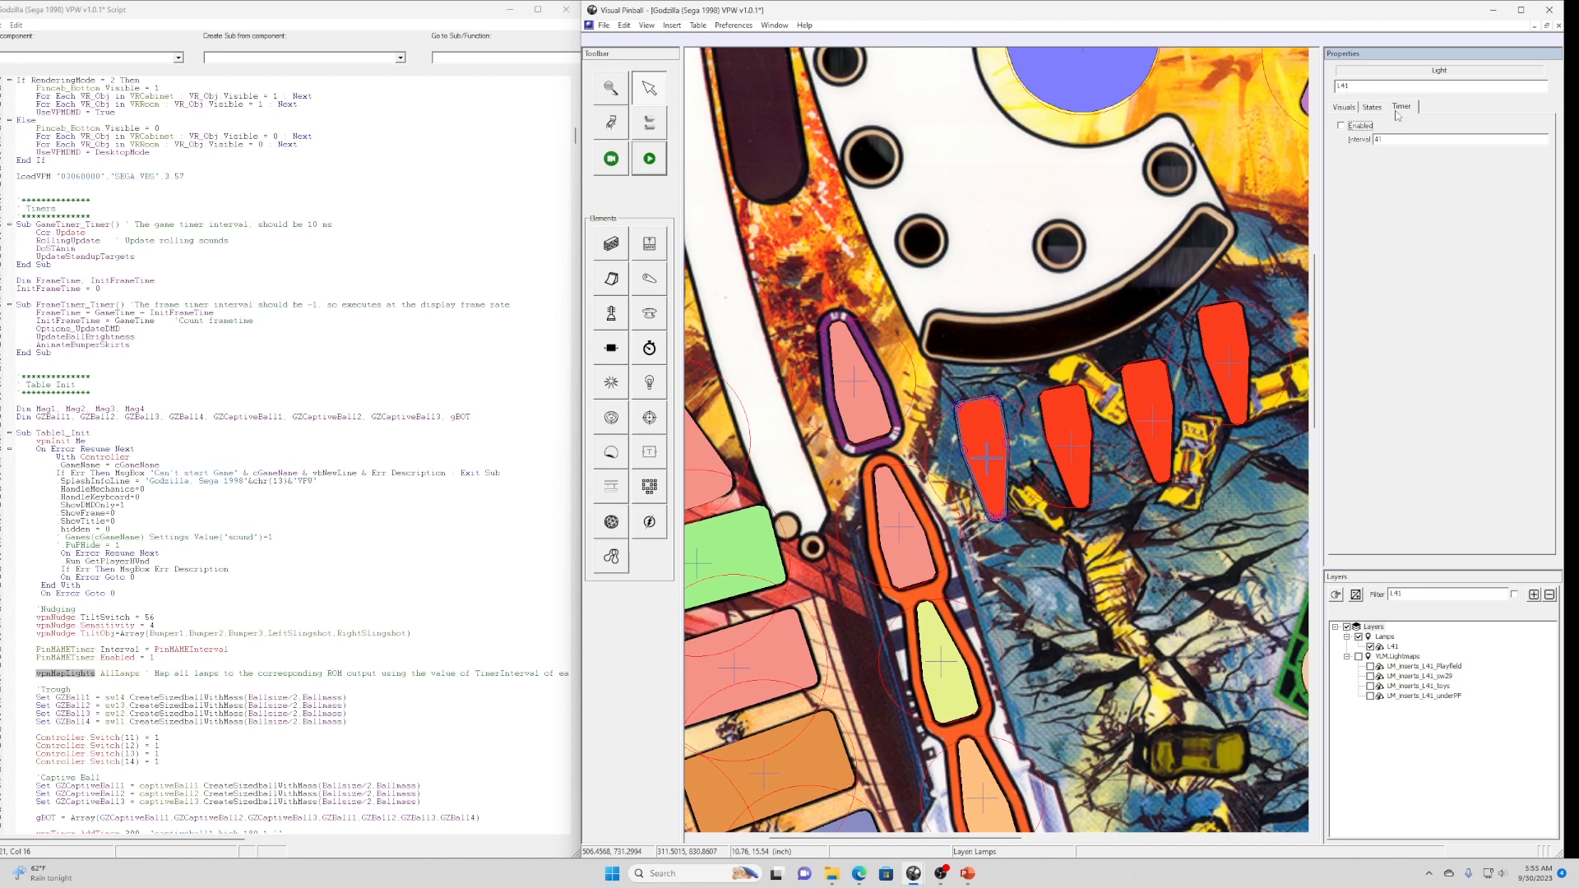
double_click(1387, 140)
left_click(1380, 139)
left_click_drag(1381, 140, 1363, 142)
Check the timer intervals of the neighbouring A and X insert lights.
left_click(1066, 410)
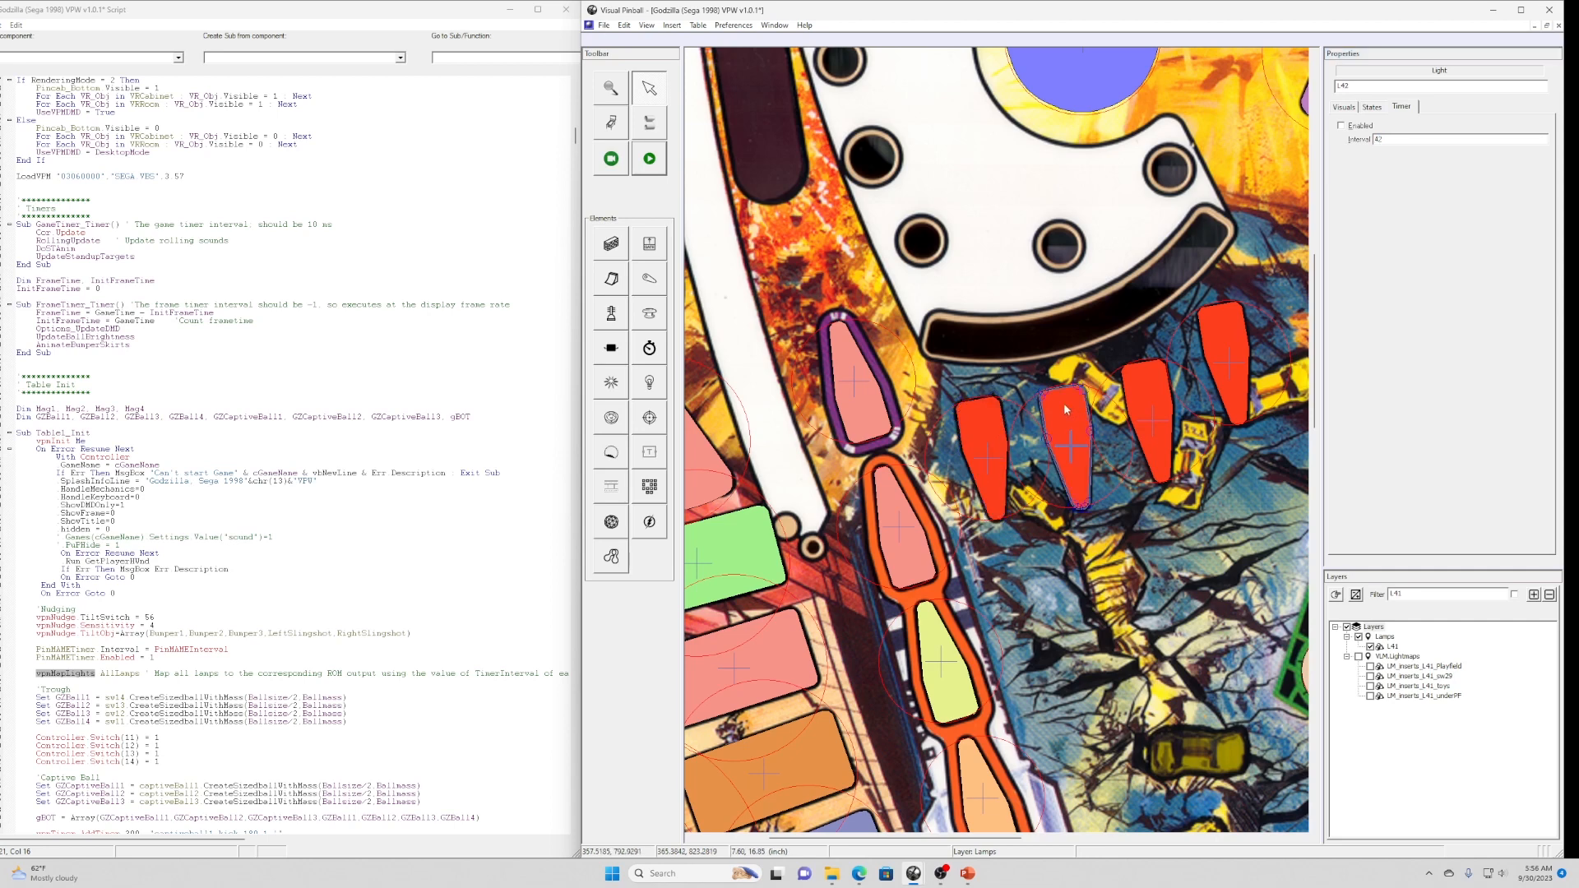
left_click(1385, 139)
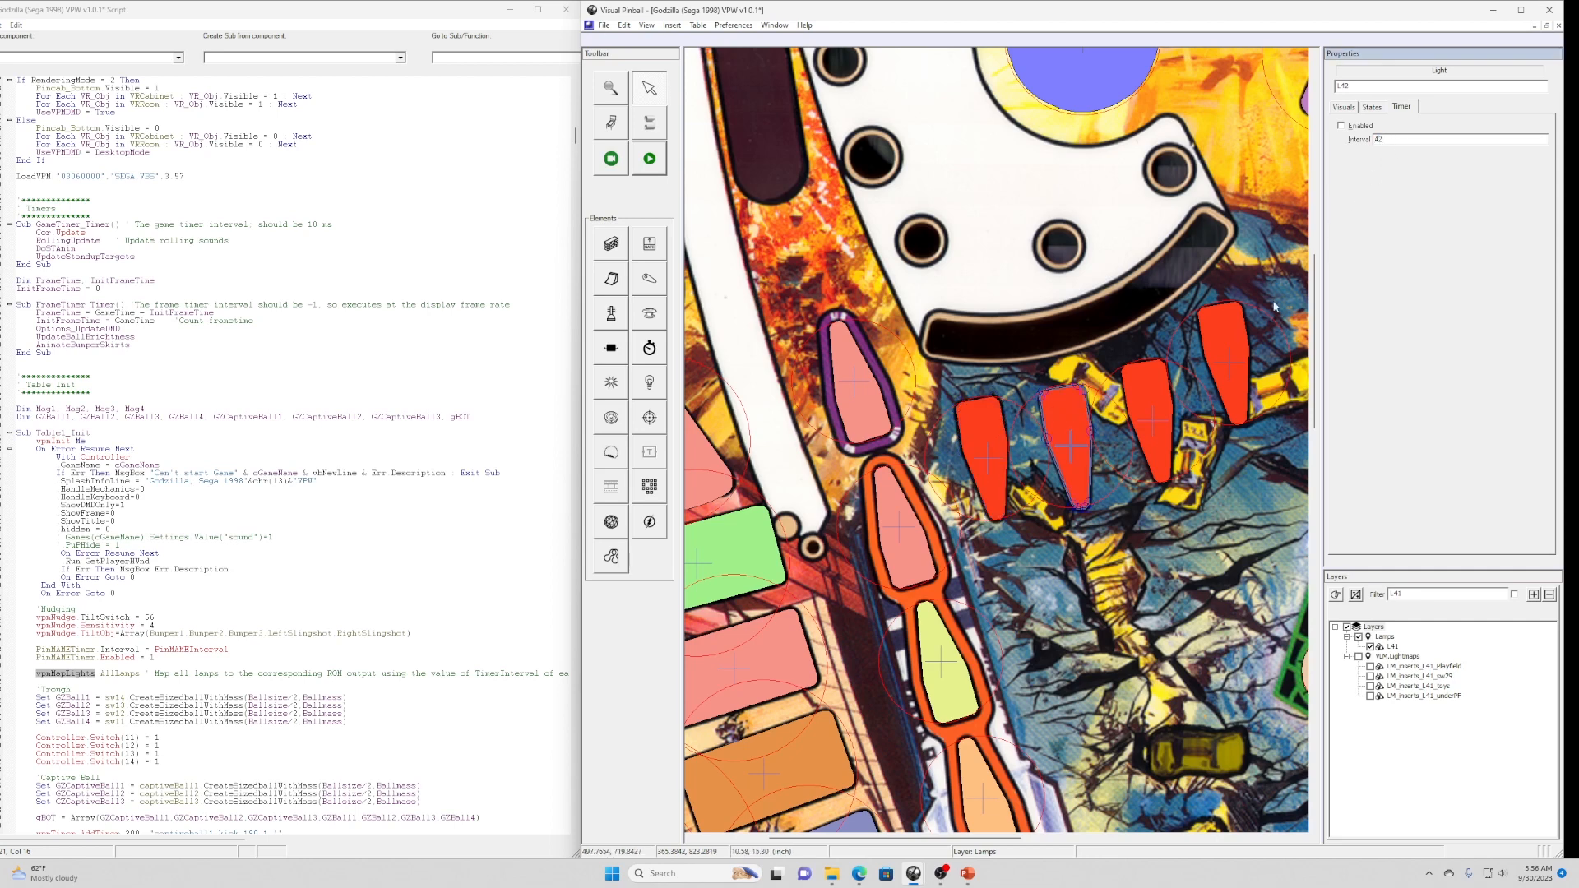
left_click(1149, 415)
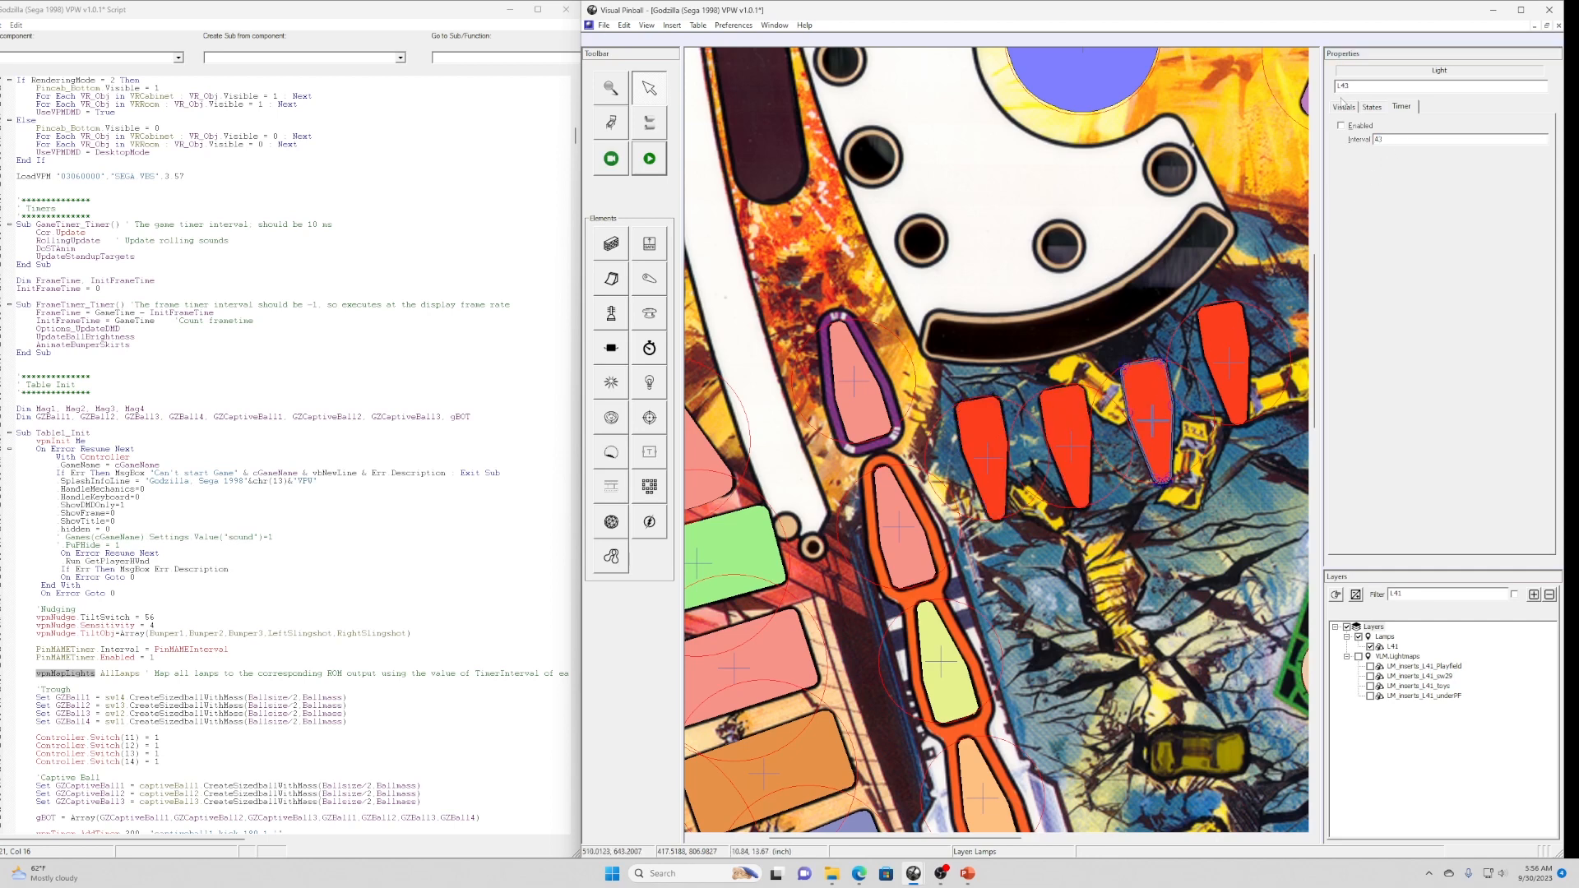
double_click(1386, 139)
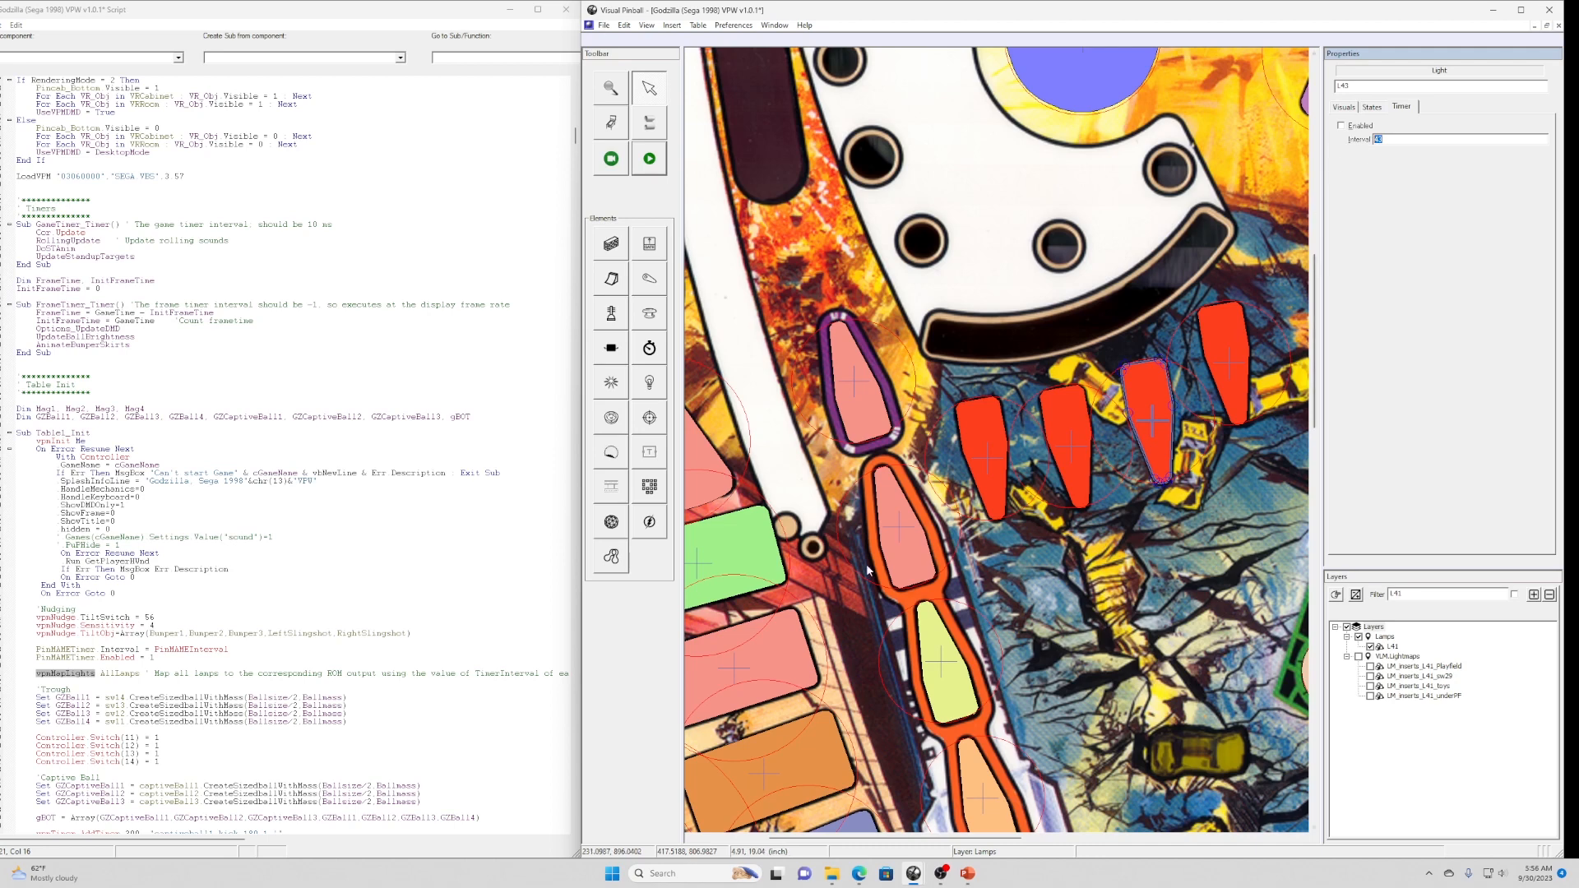
Remove the T insert light L41 from the AllLamps collection, add it back, and mark AllLamps in the script's vpmMapLights line.
left_click(981, 450)
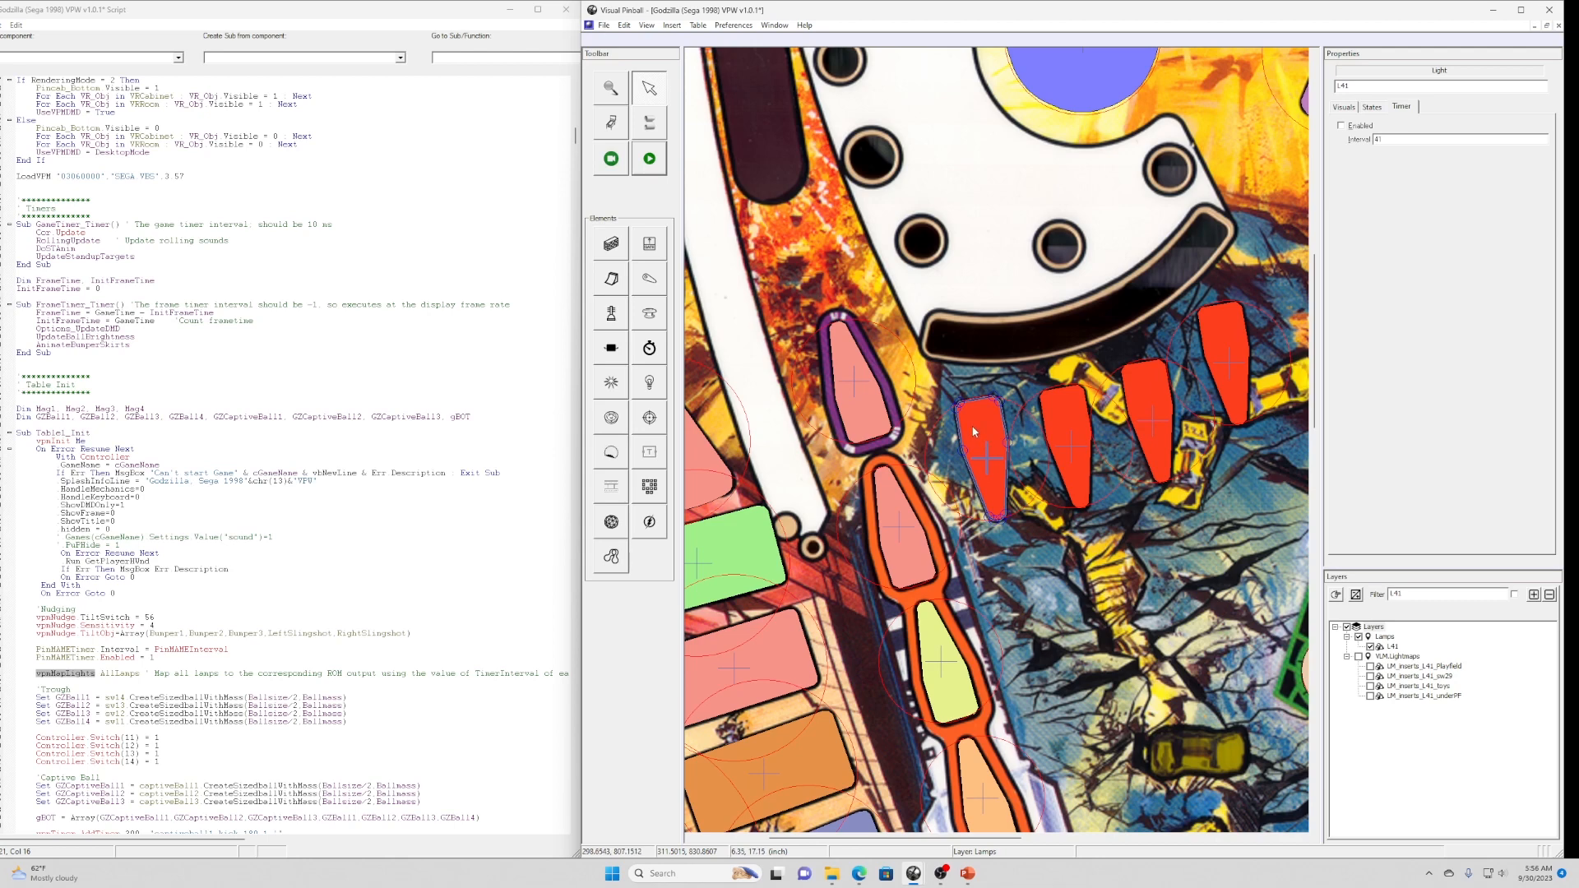
right_click(976, 417)
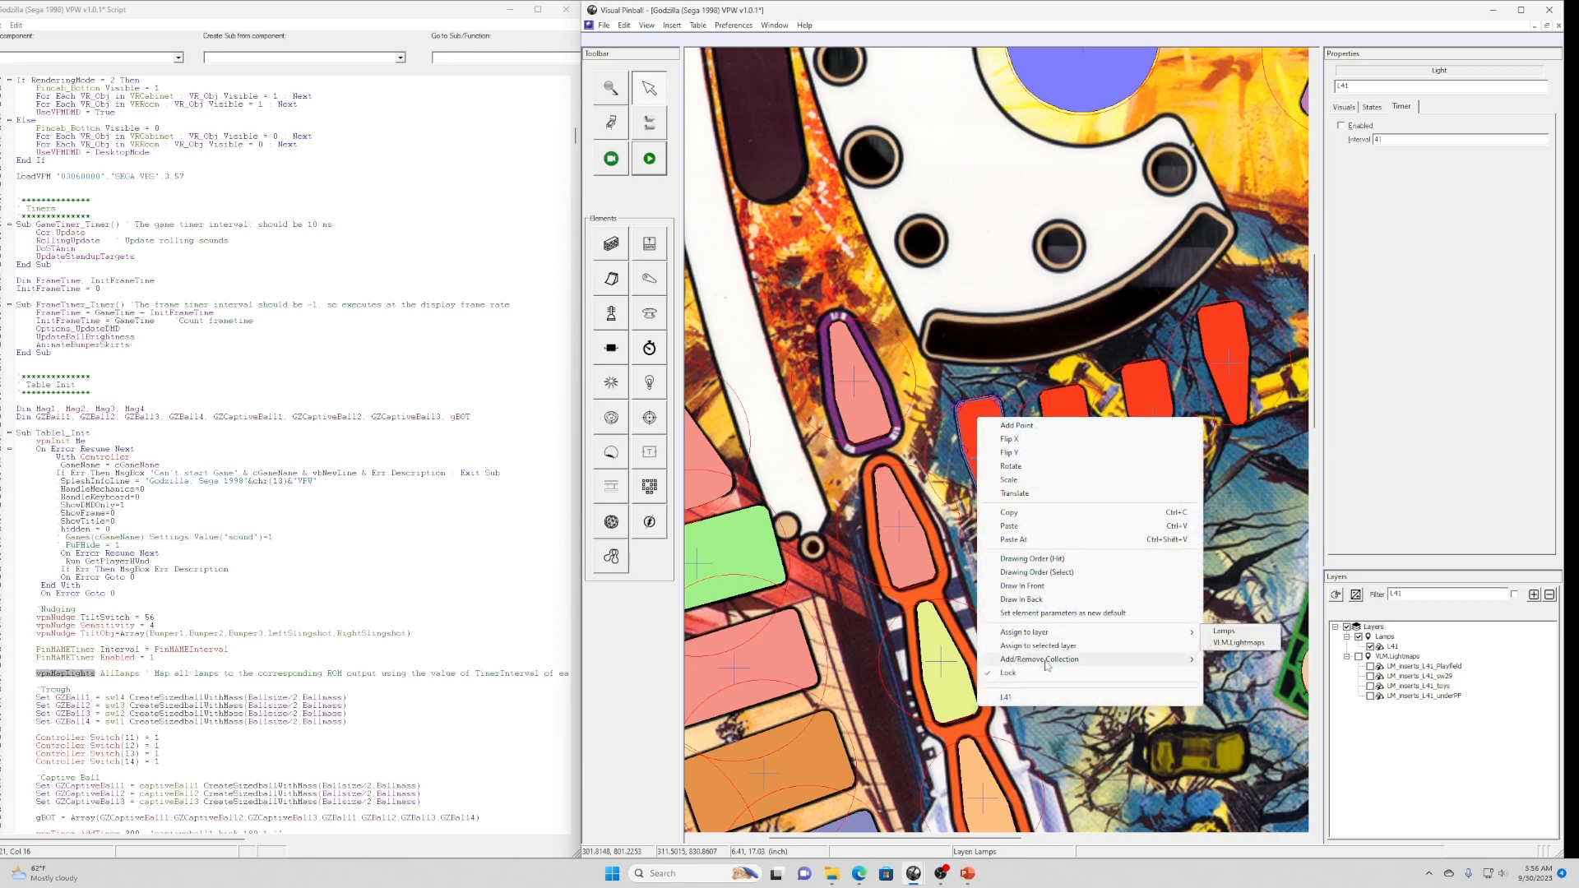
mouse_move(1048, 664)
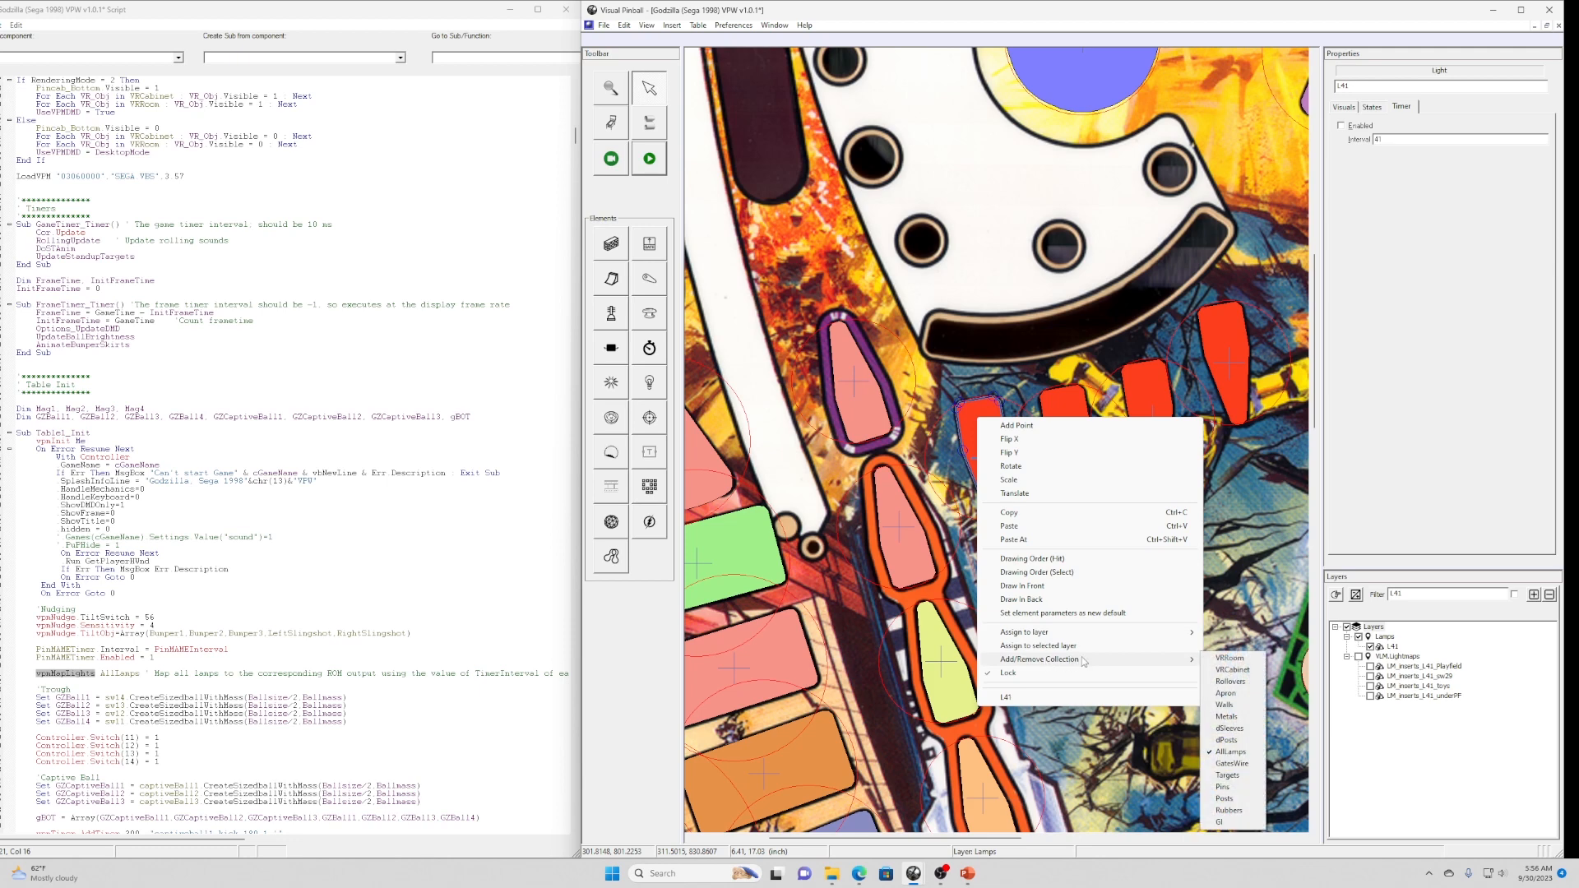
left_click(1244, 753)
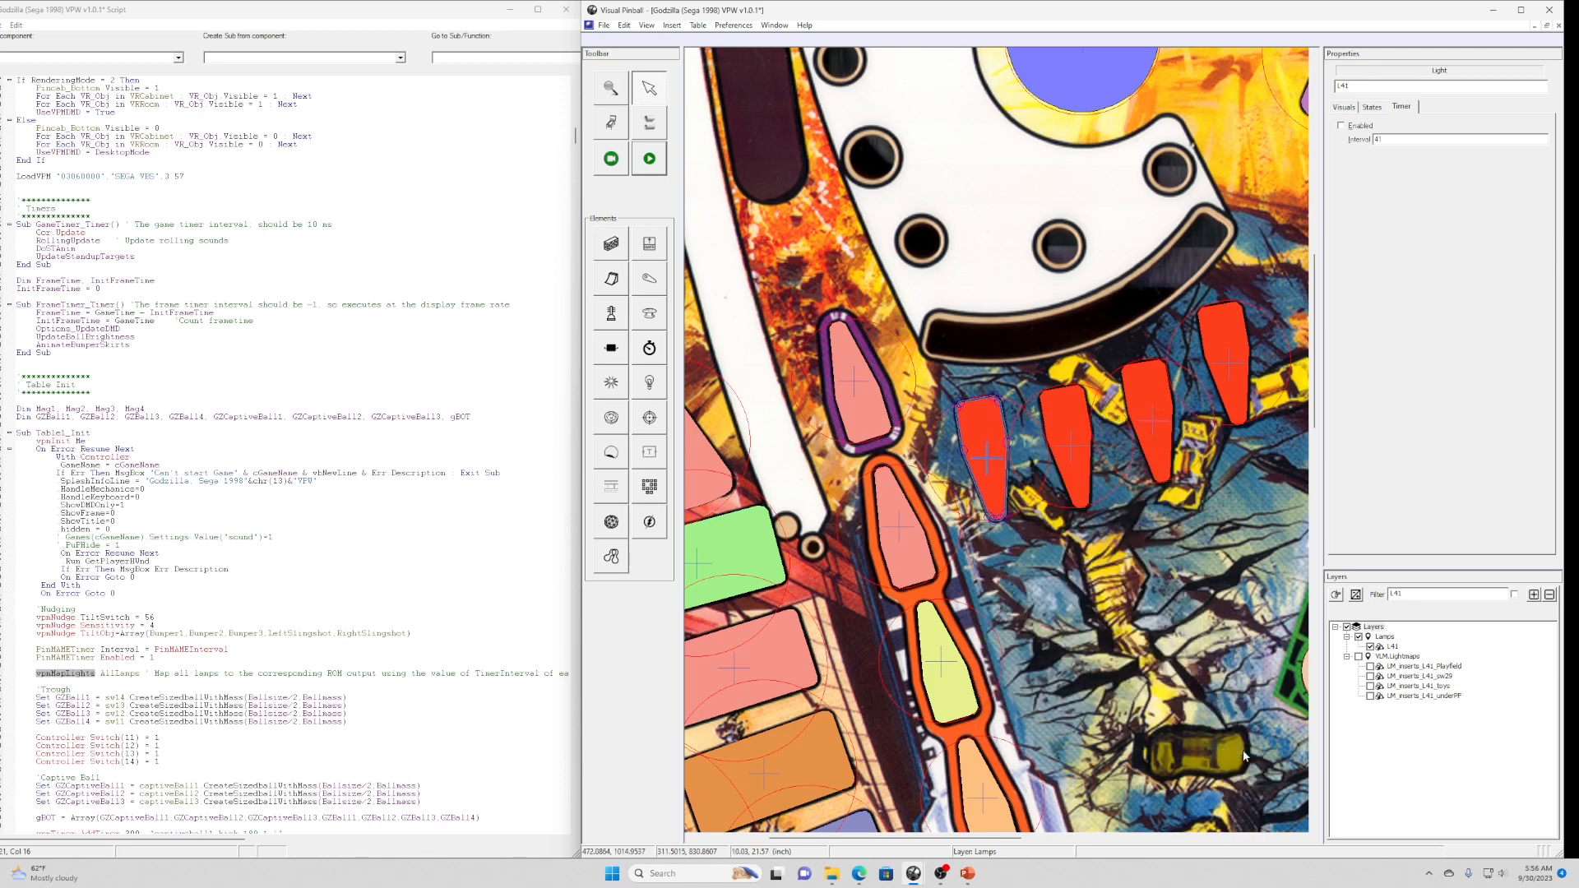
right_click(986, 433)
mouse_move(1138, 674)
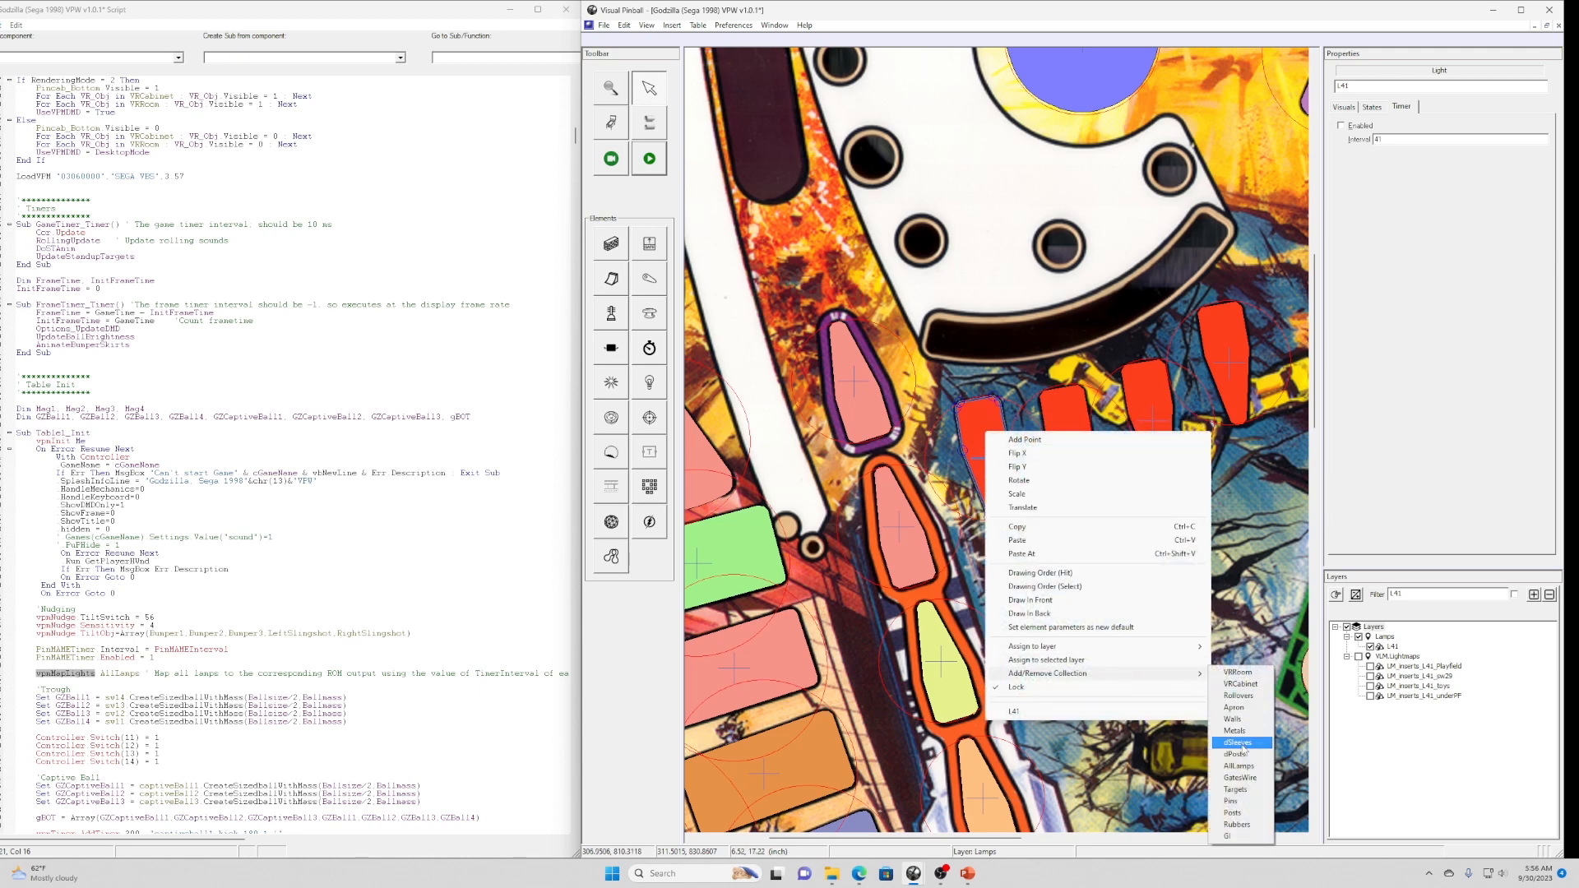
left_click(1246, 773)
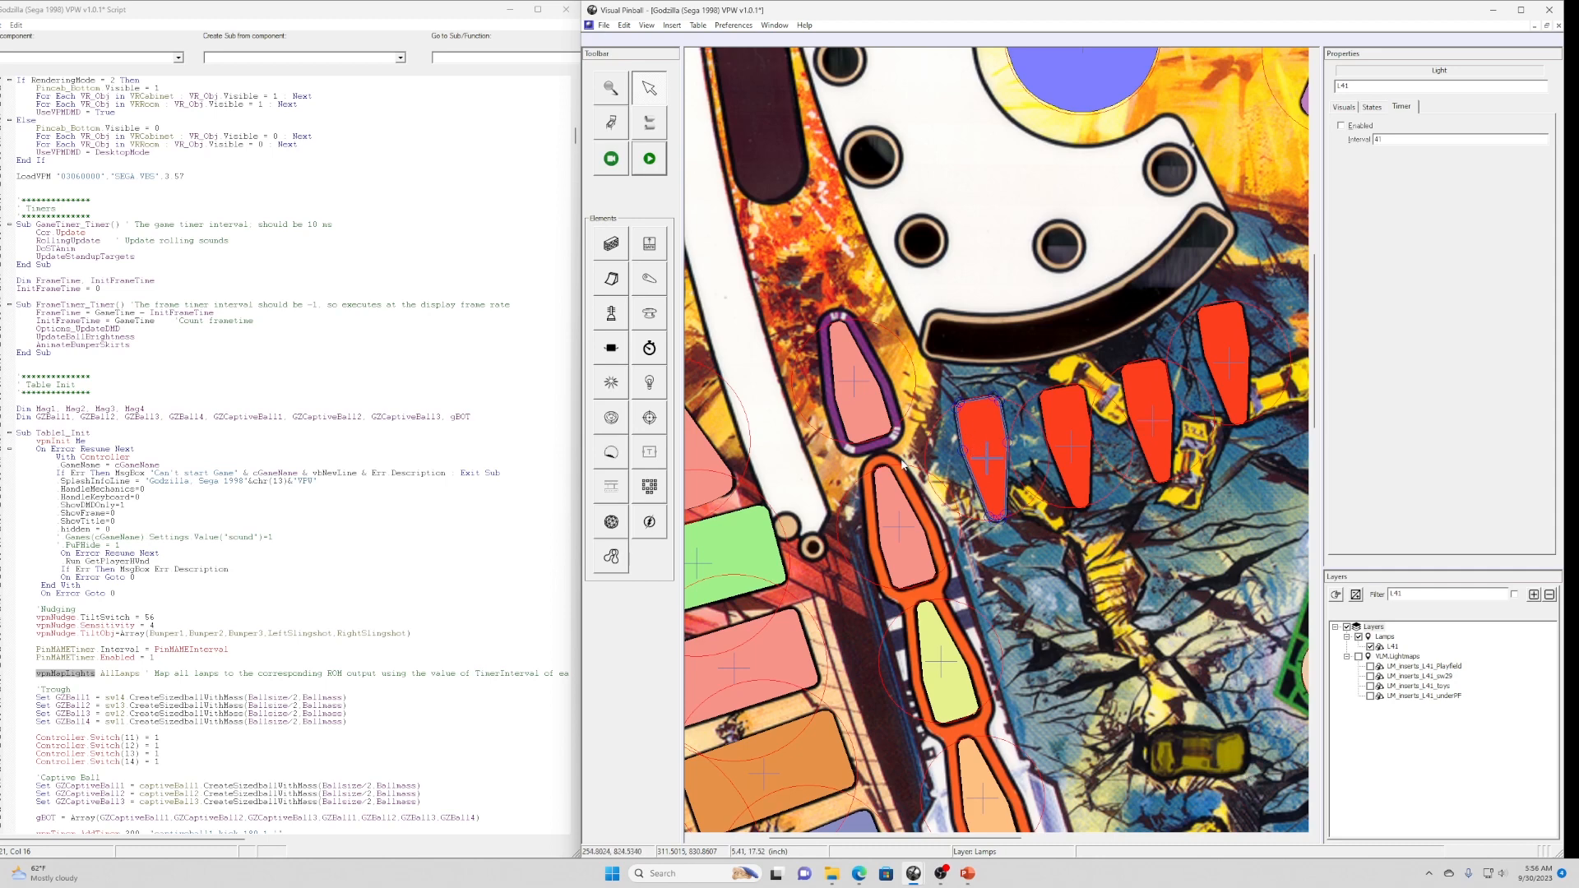
double_click(120, 674)
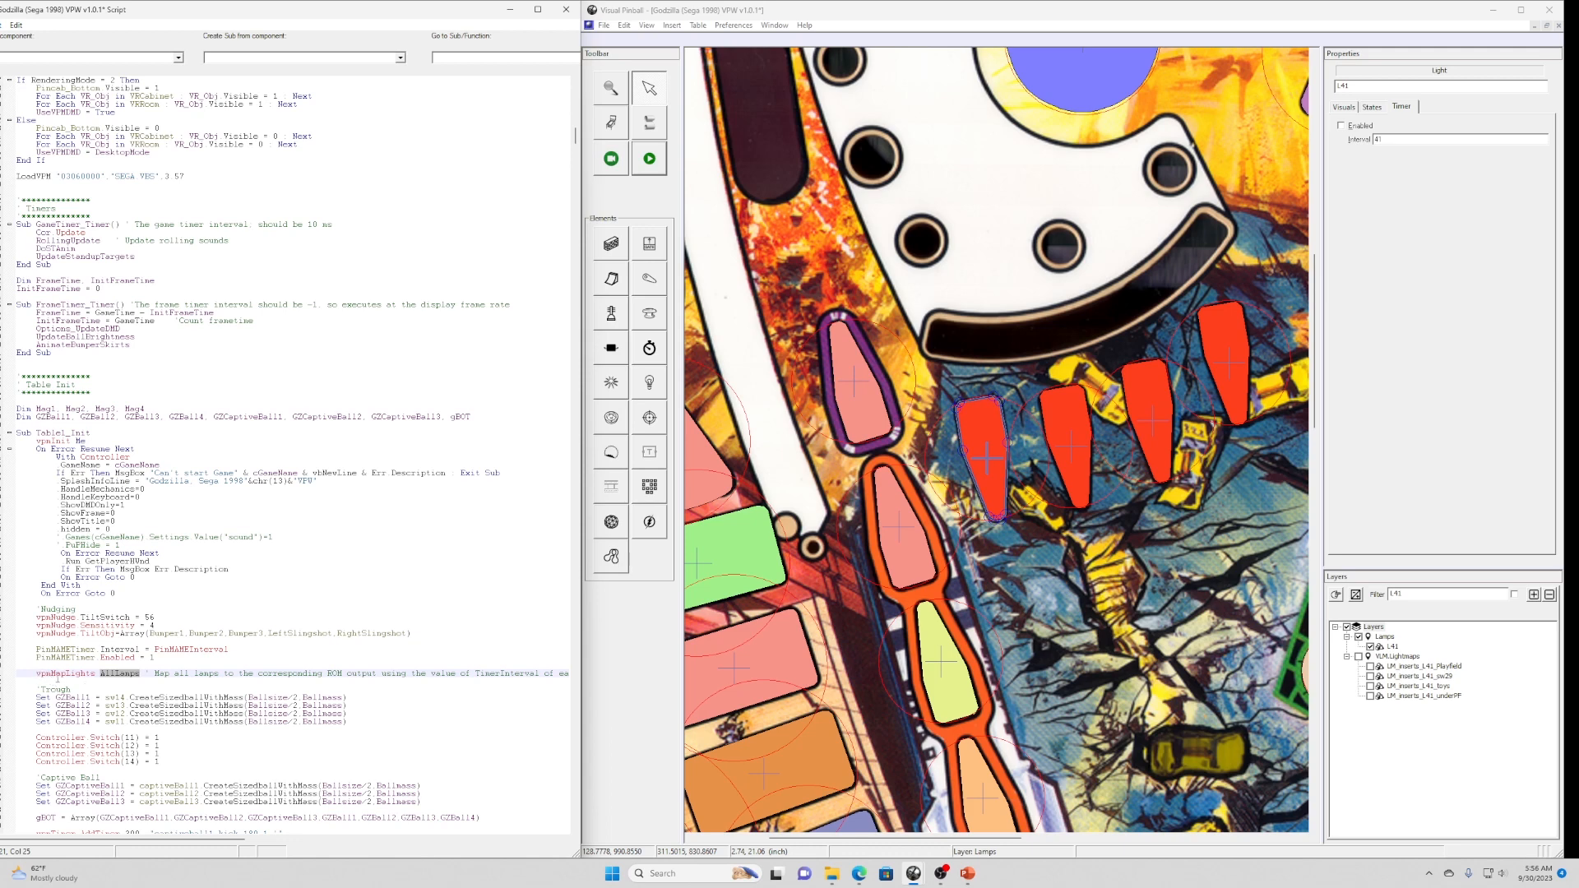
mouse_move(83, 675)
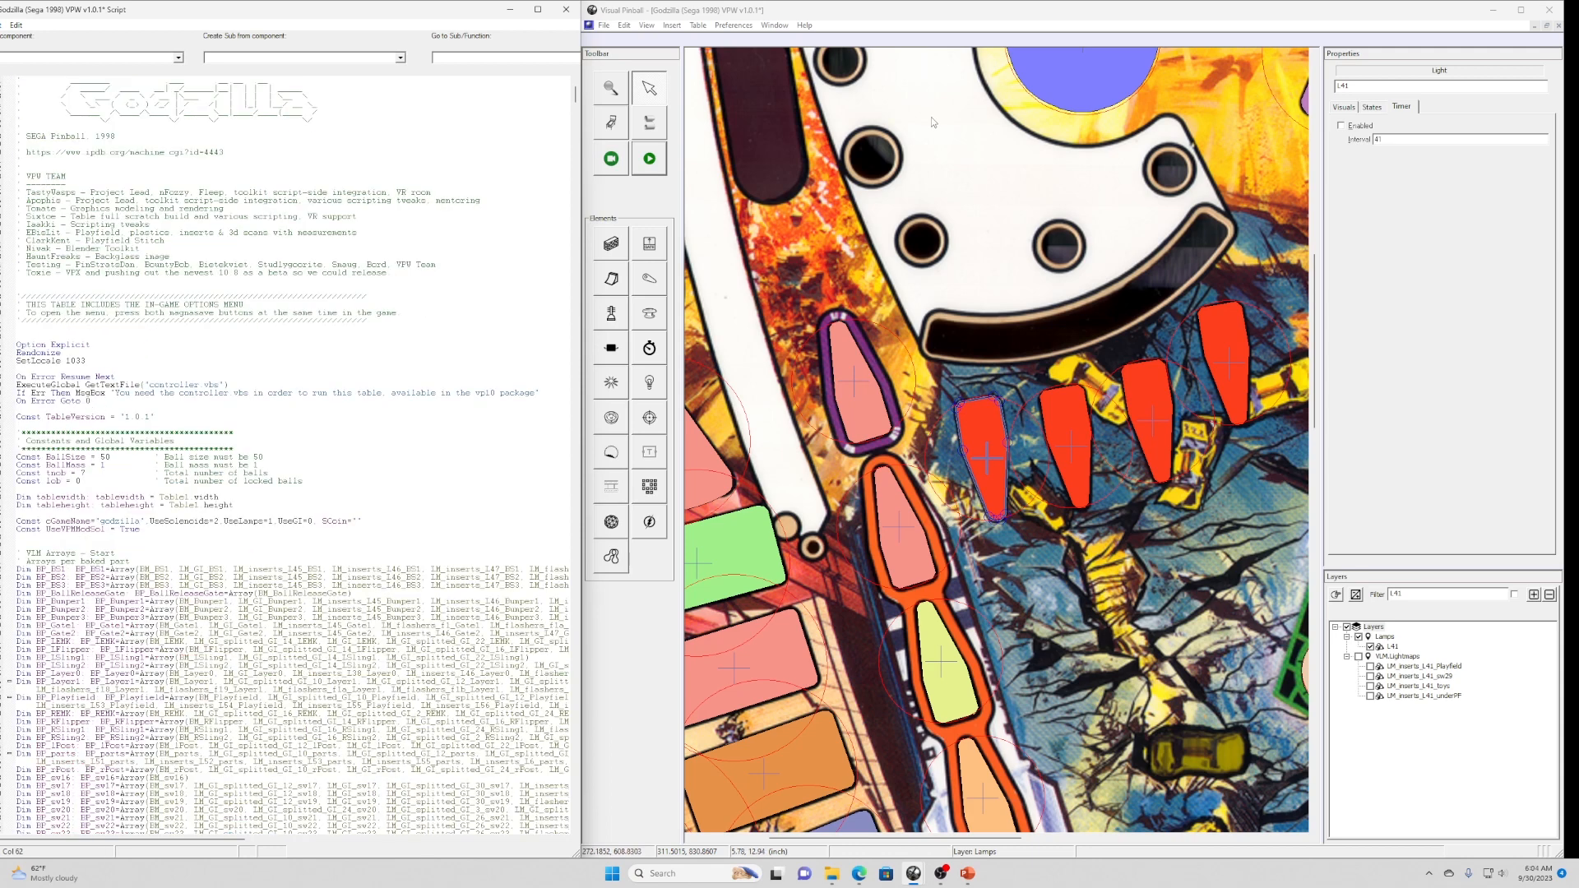
Run the Godzilla table and open the live editor over it.
left_click(650, 158)
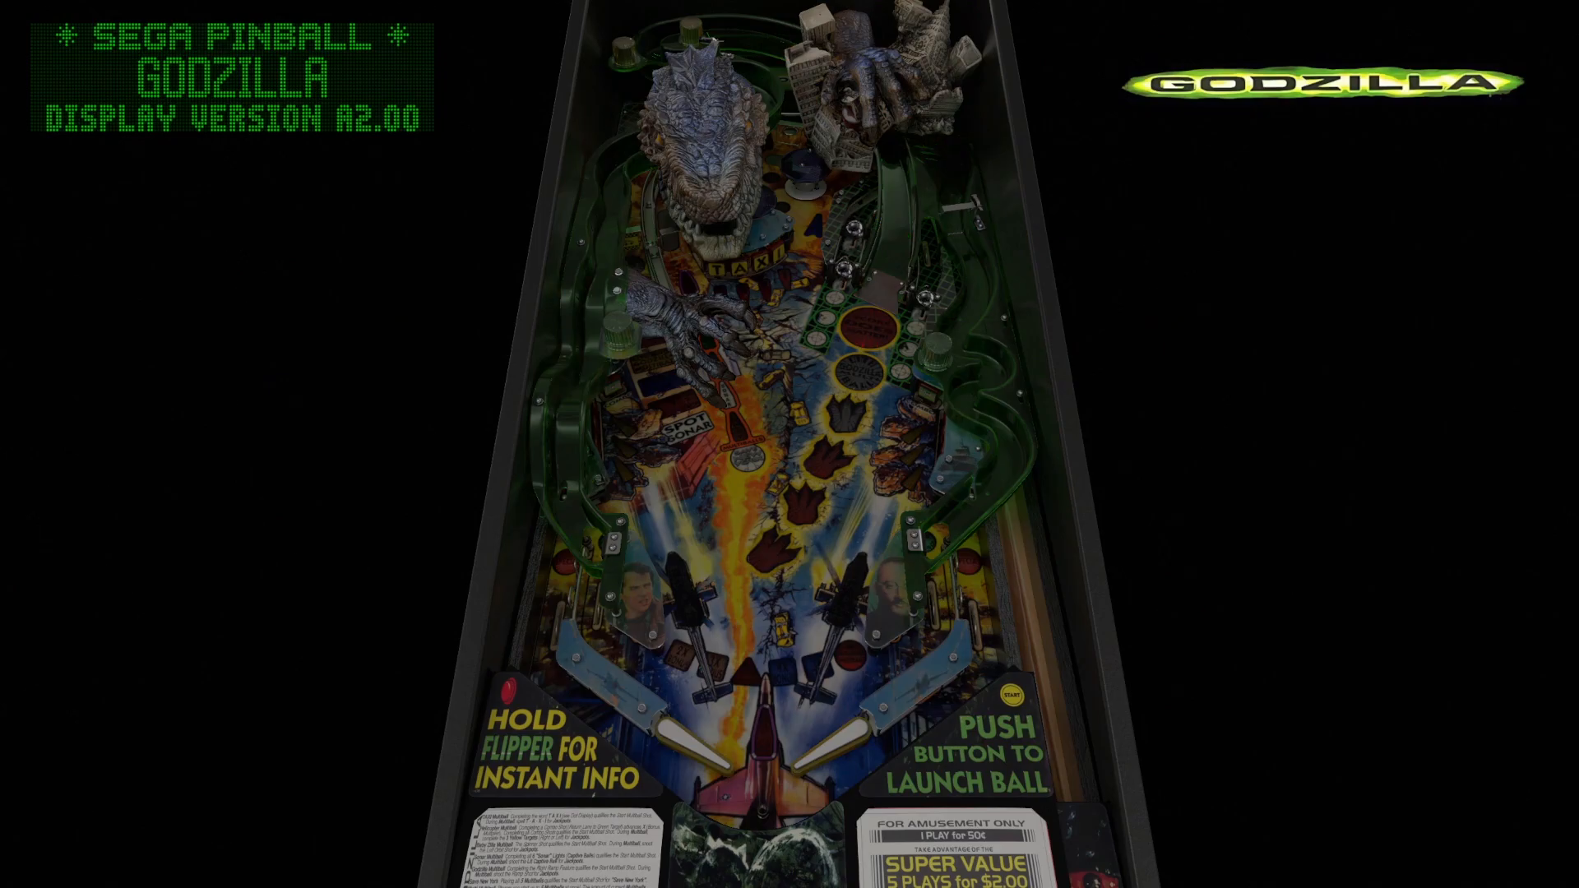
key("Escape")
left_click(801, 457)
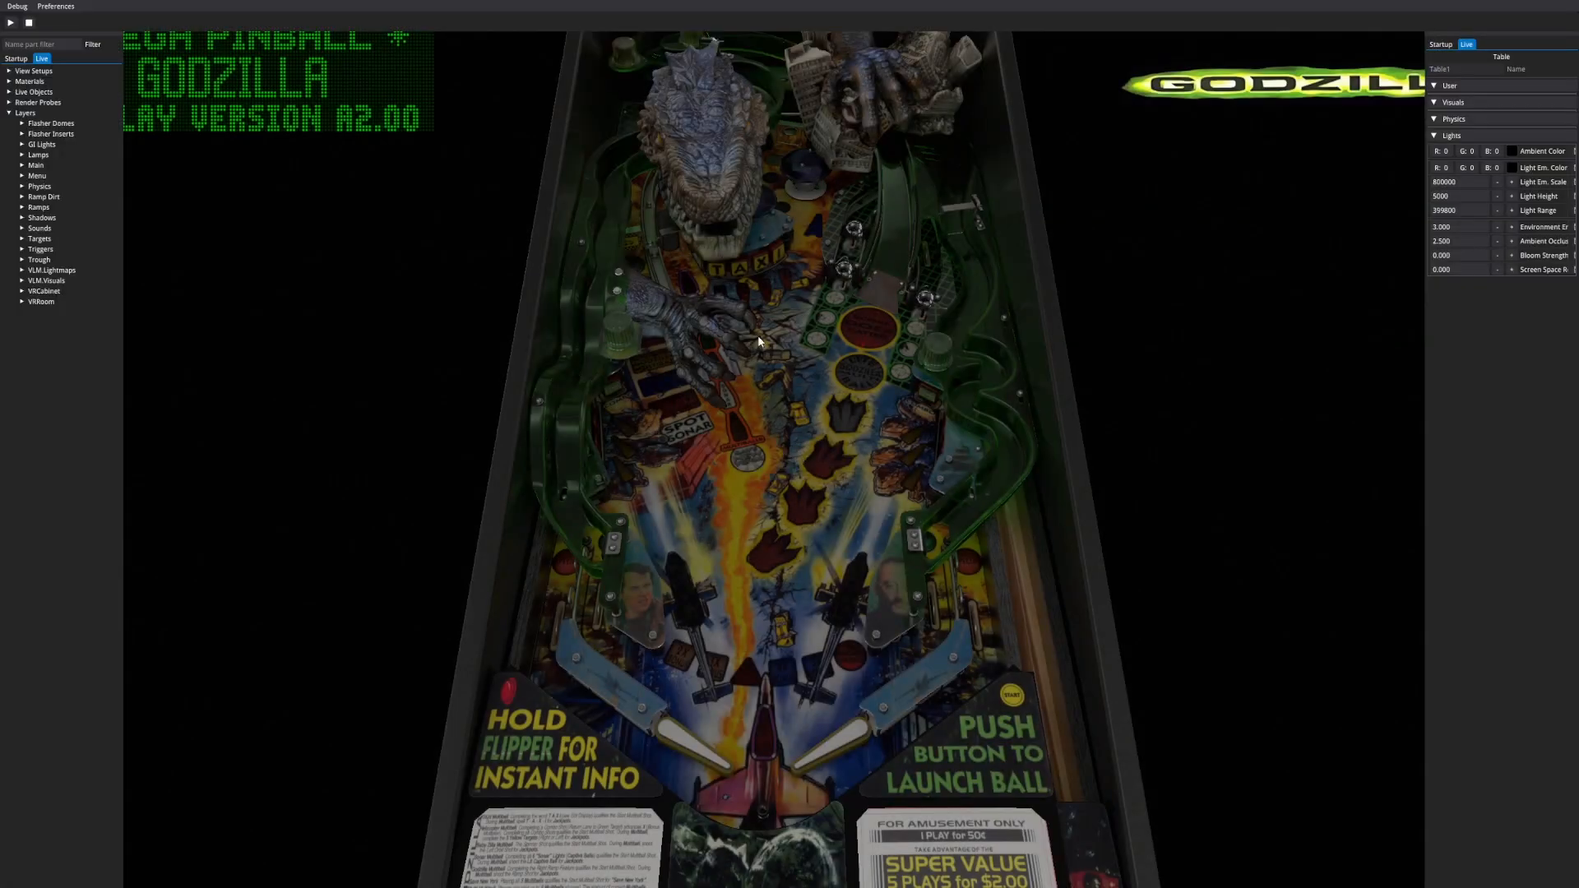
Open the Debugger and Interactive Editor over a close-up of the TAXI inserts, placed so that it leaves the T insert uncovered.
scroll(755, 335, "up", 5)
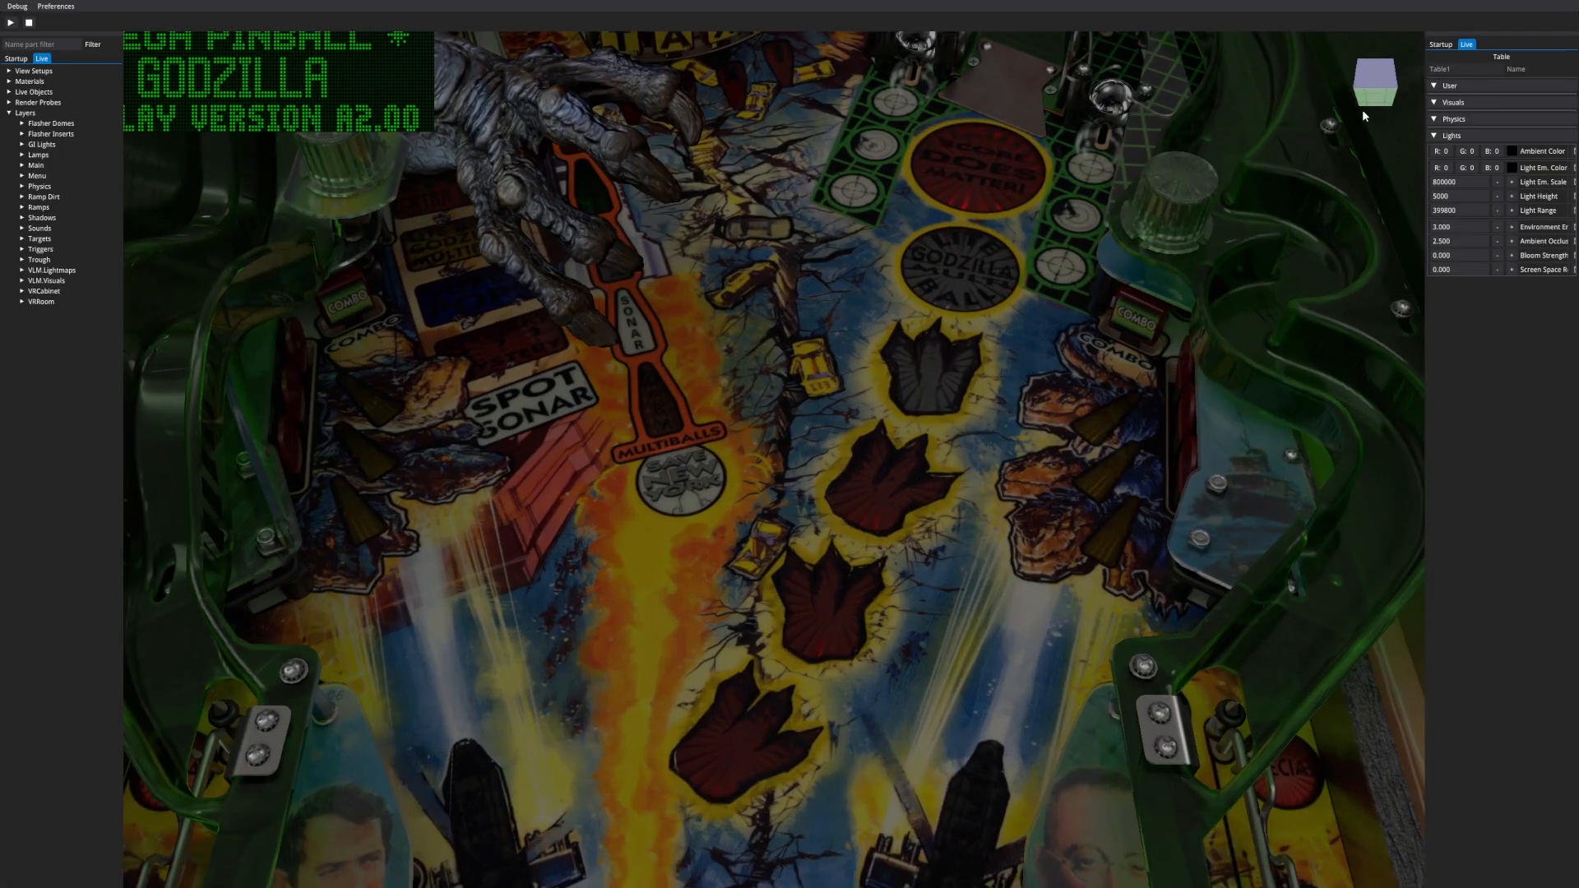
left_click(1369, 86)
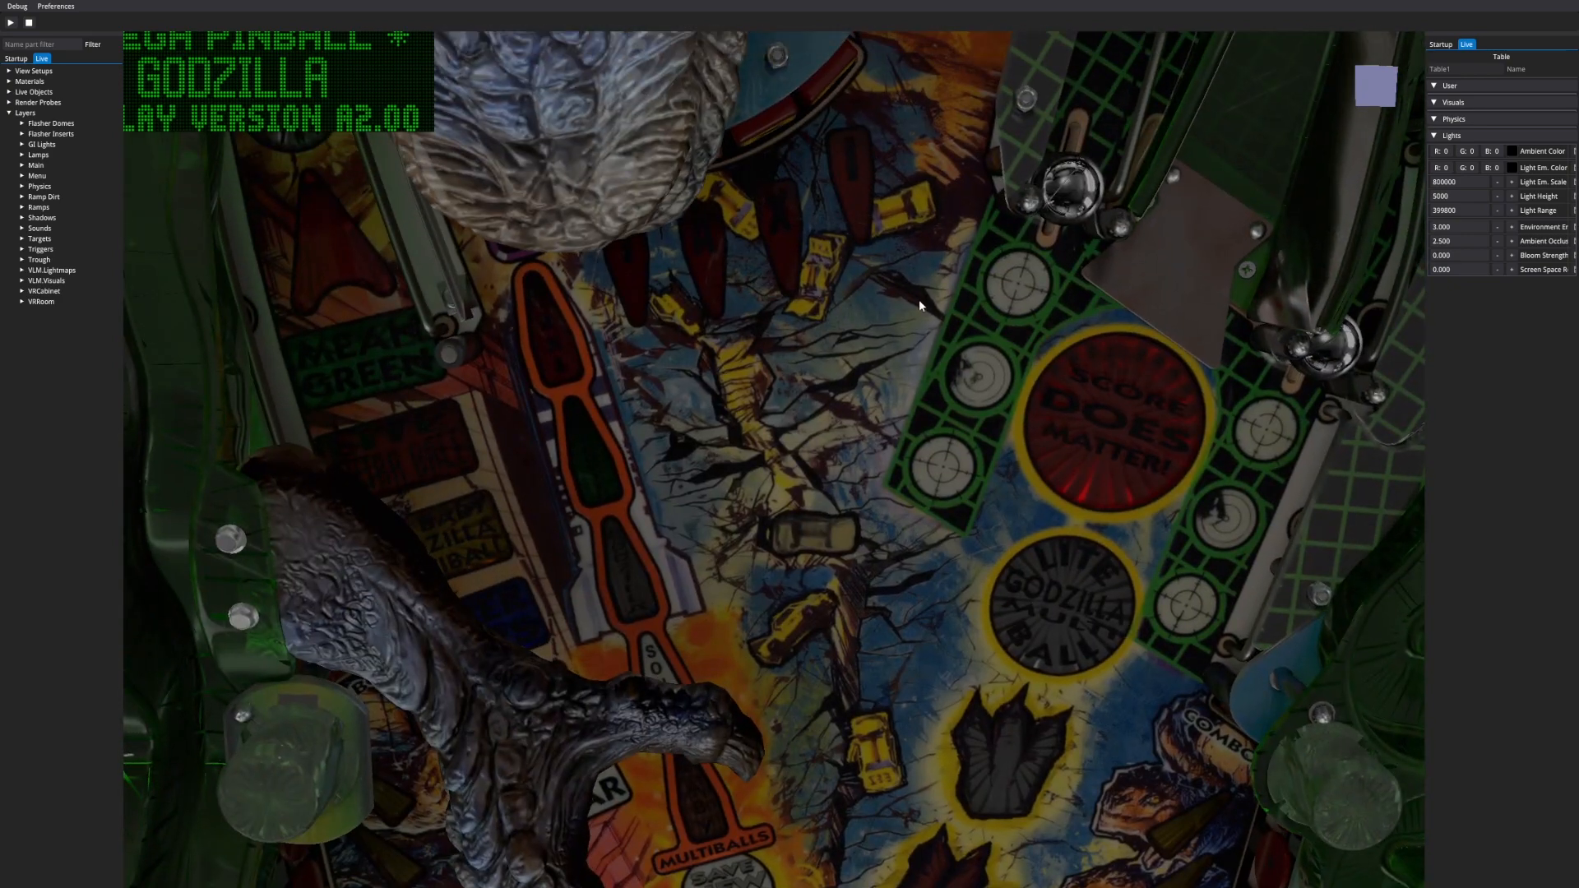
left_click(1371, 75)
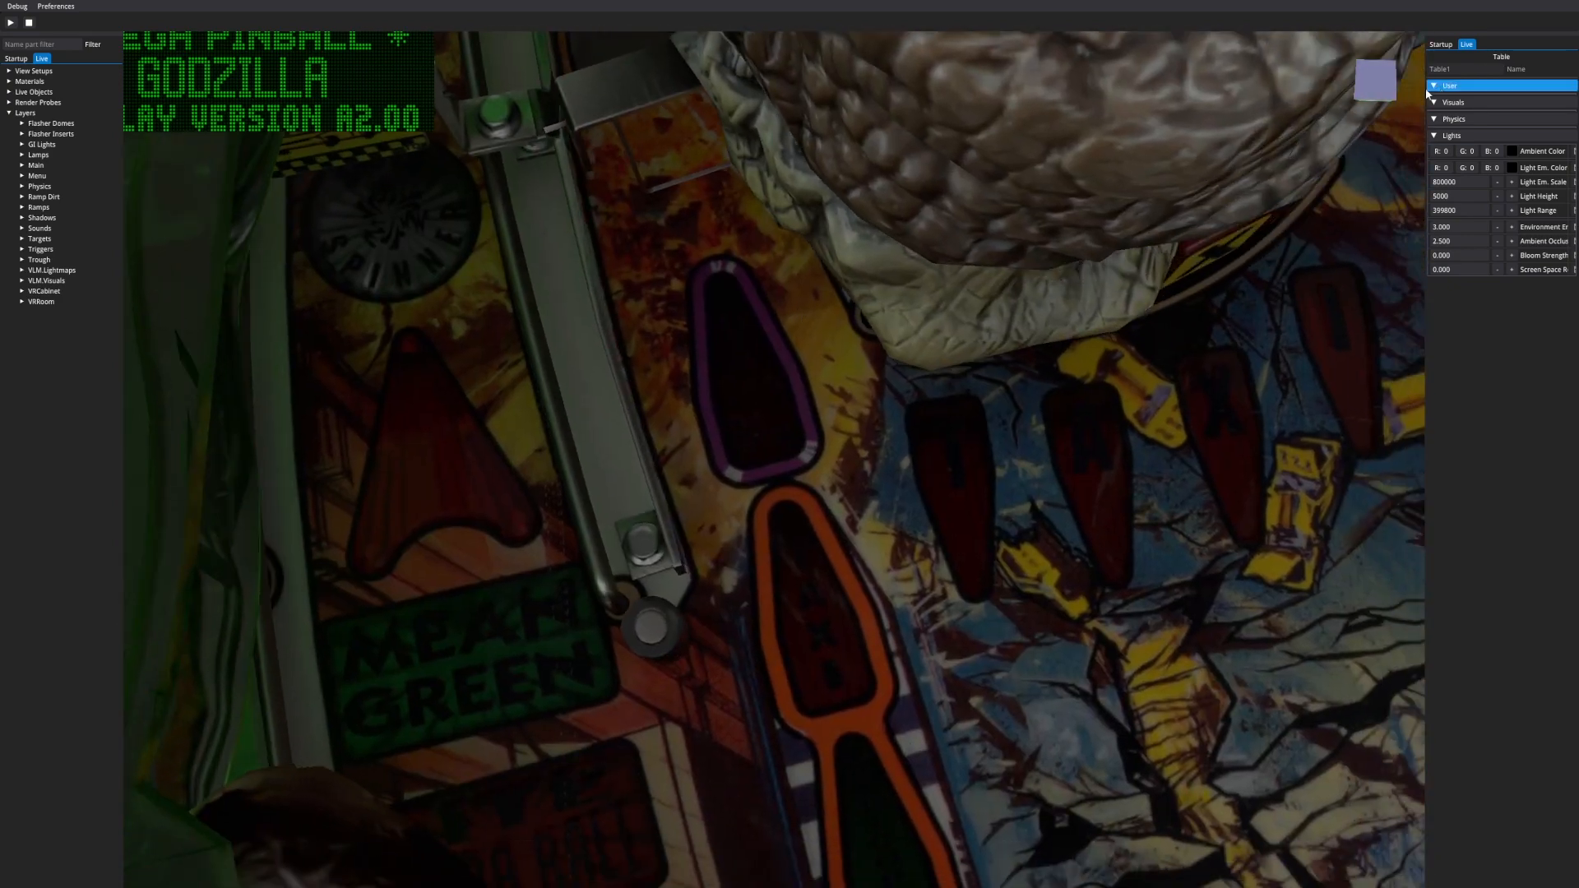
left_click(1375, 77)
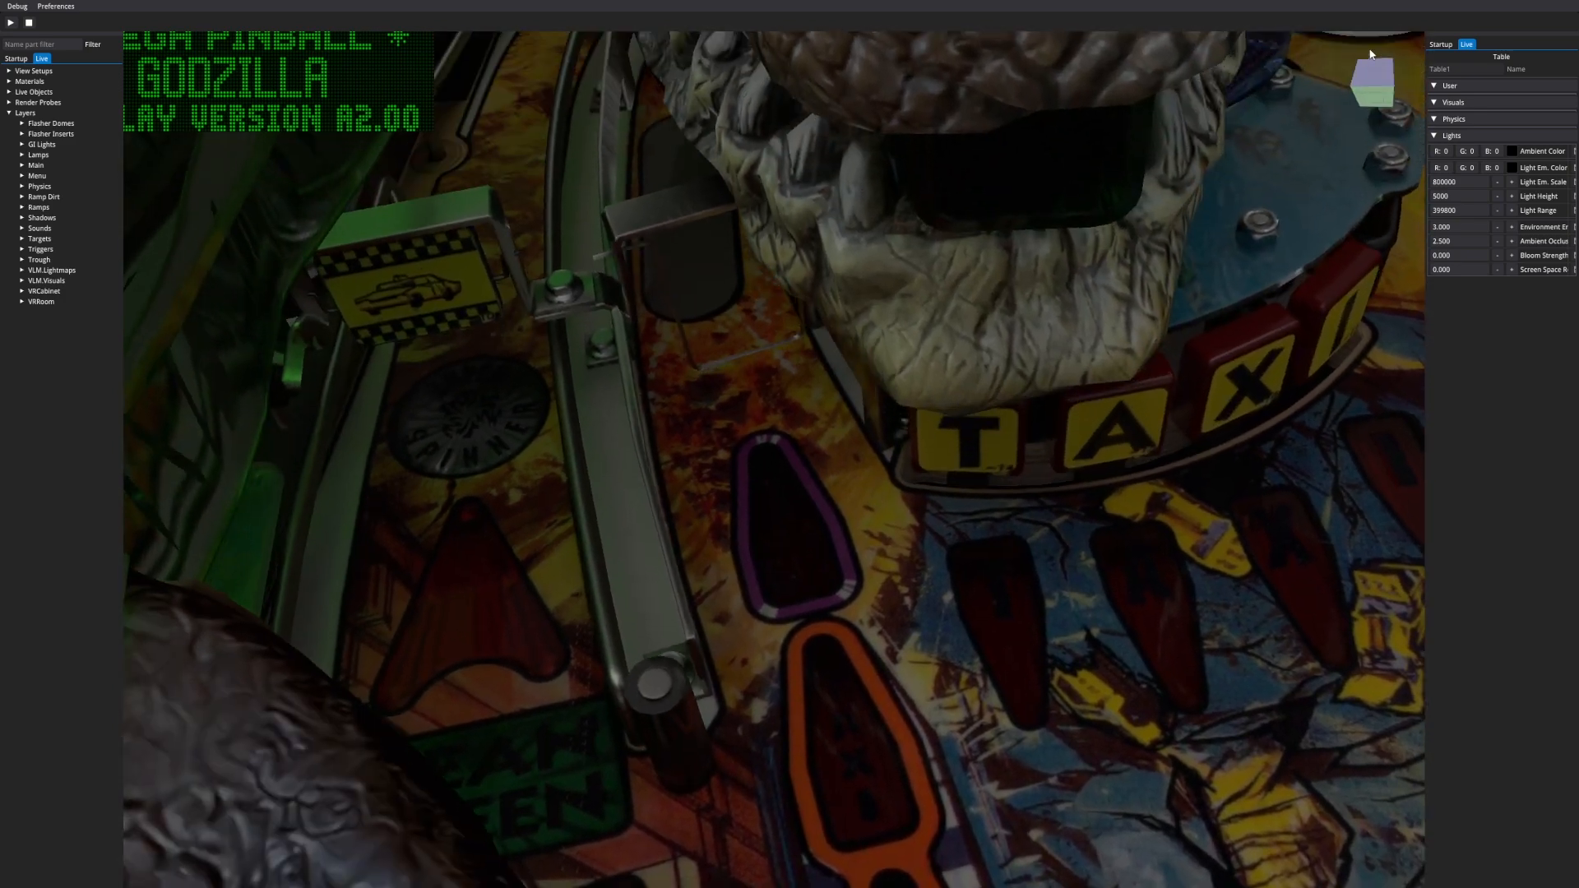
left_click_drag(1188, 396, 1000, 420)
scroll(969, 422, "up", 4)
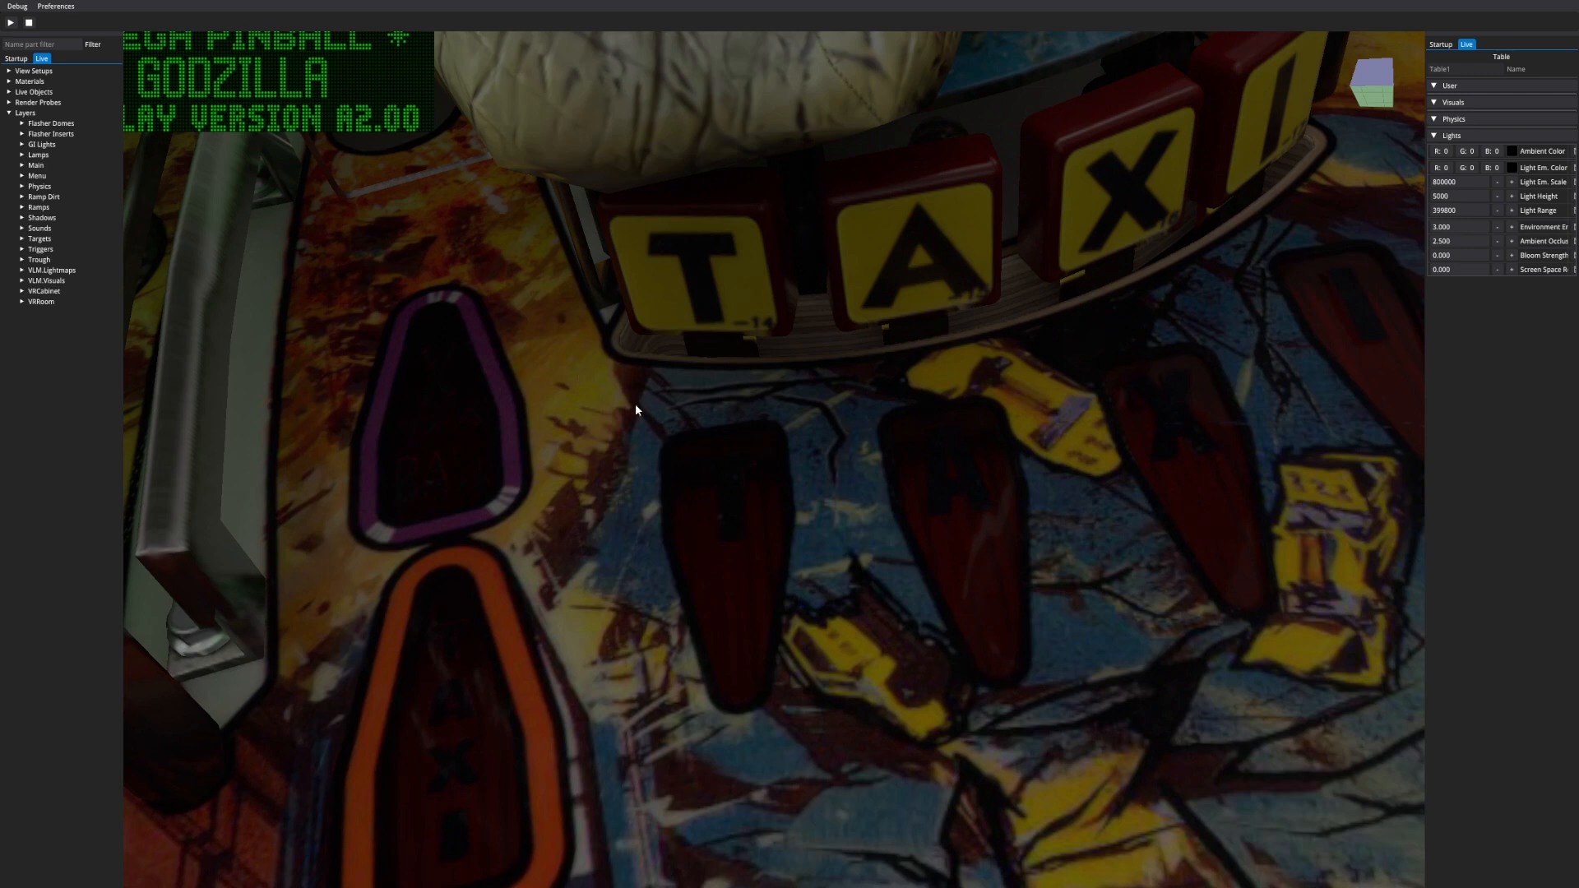
key("d")
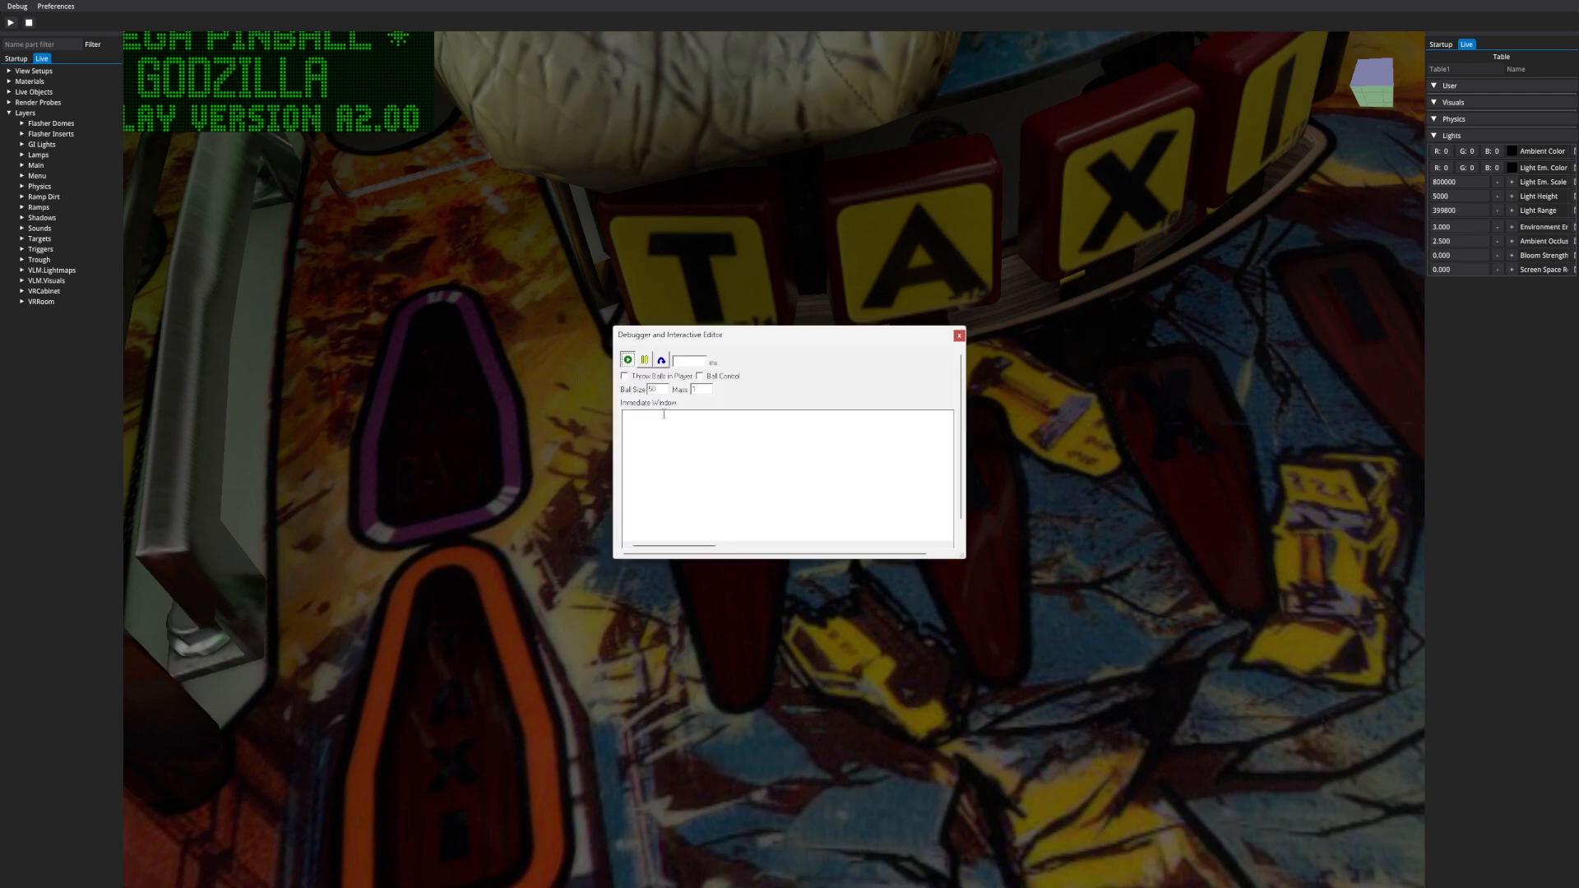
left_click_drag(719, 333, 304, 337)
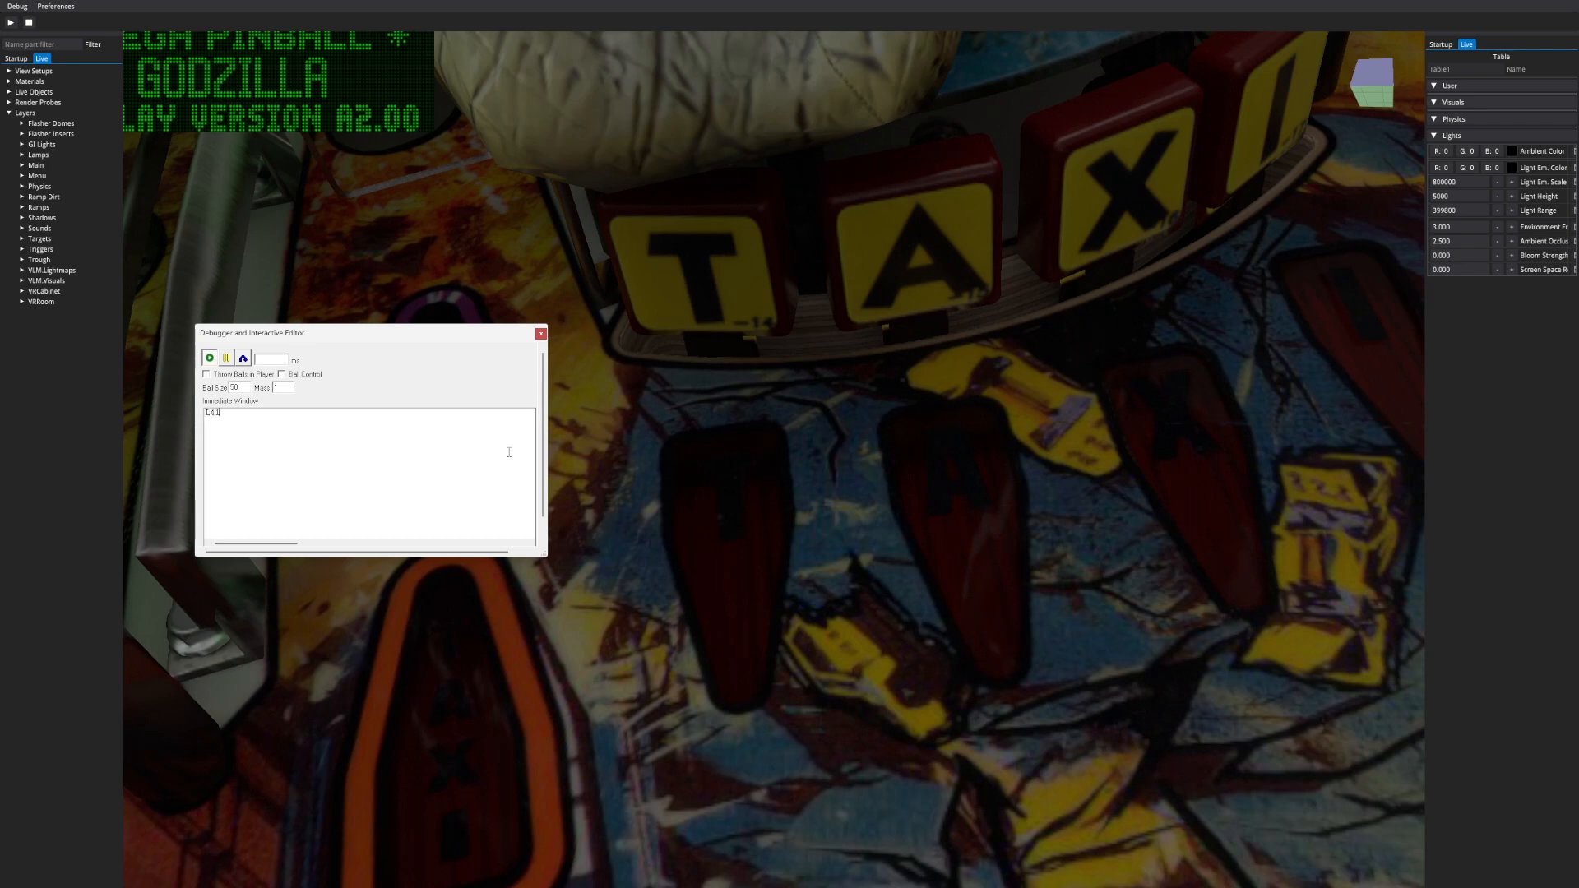
Print the T insert light's state in the immediate window with debug.print L41.state.
type("tat")
type("Debu")
key("BackSpace")
key("BackSpace")
type("bug.print")
left_click(358, 414)
Reuse L41.state on a new line of the immediate window and set it to 1 to light the T insert.
left_click_drag(310, 413, 264, 414)
key("ctrl+c")
left_click(231, 433)
key("ctrl+v")
left_click(11, 25)
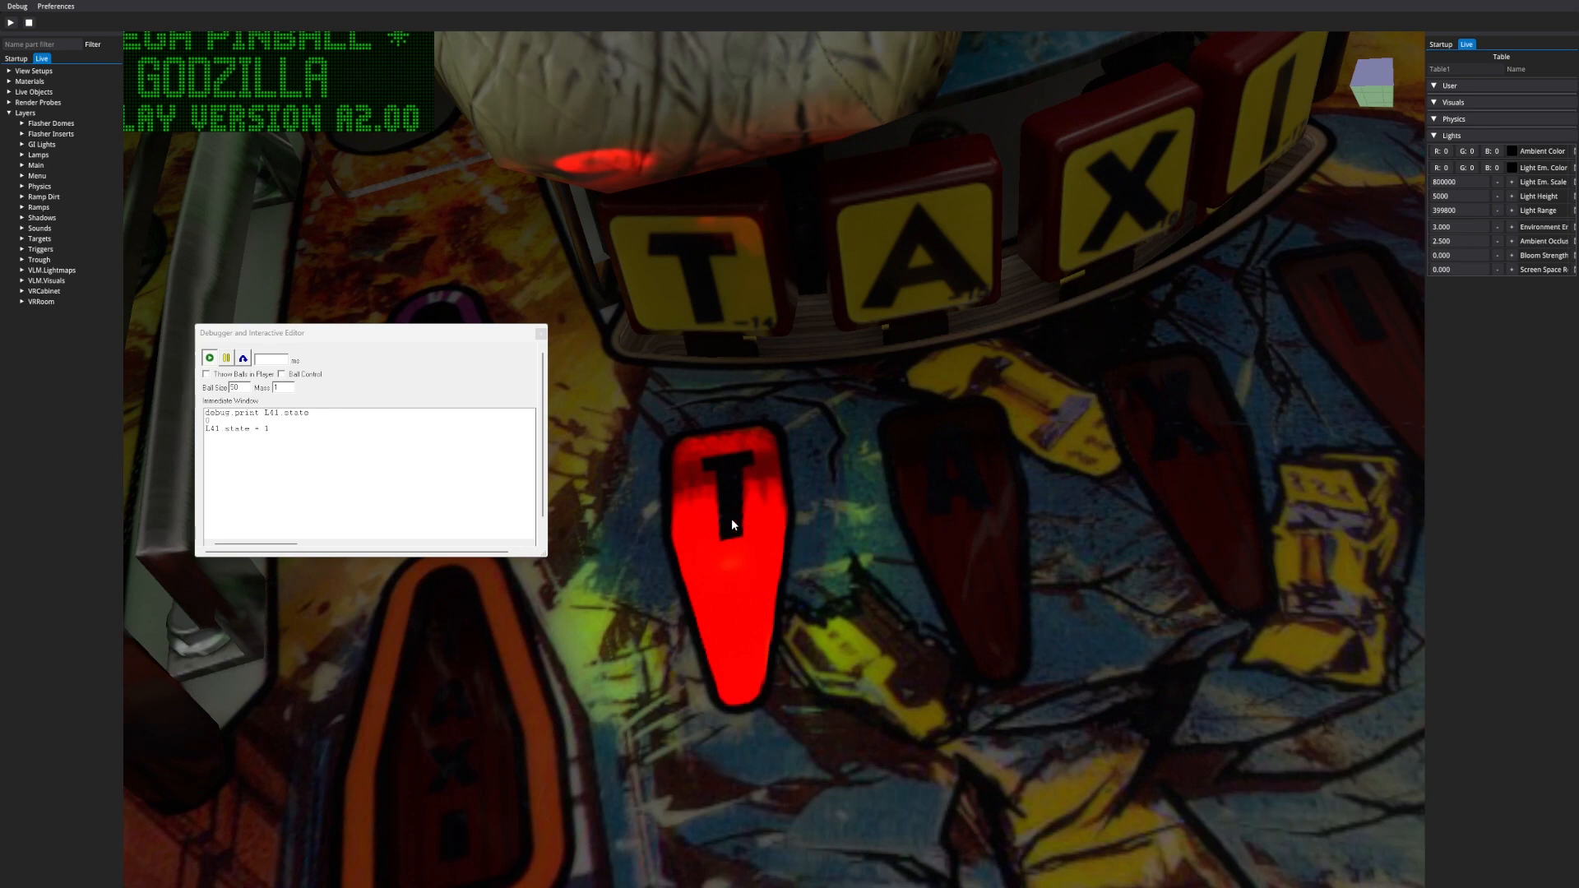
Set L41.state to 0 to turn the T insert off, and try an intermediate state of 0.5.
left_click(274, 428)
double_click(266, 428)
left_click(11, 22)
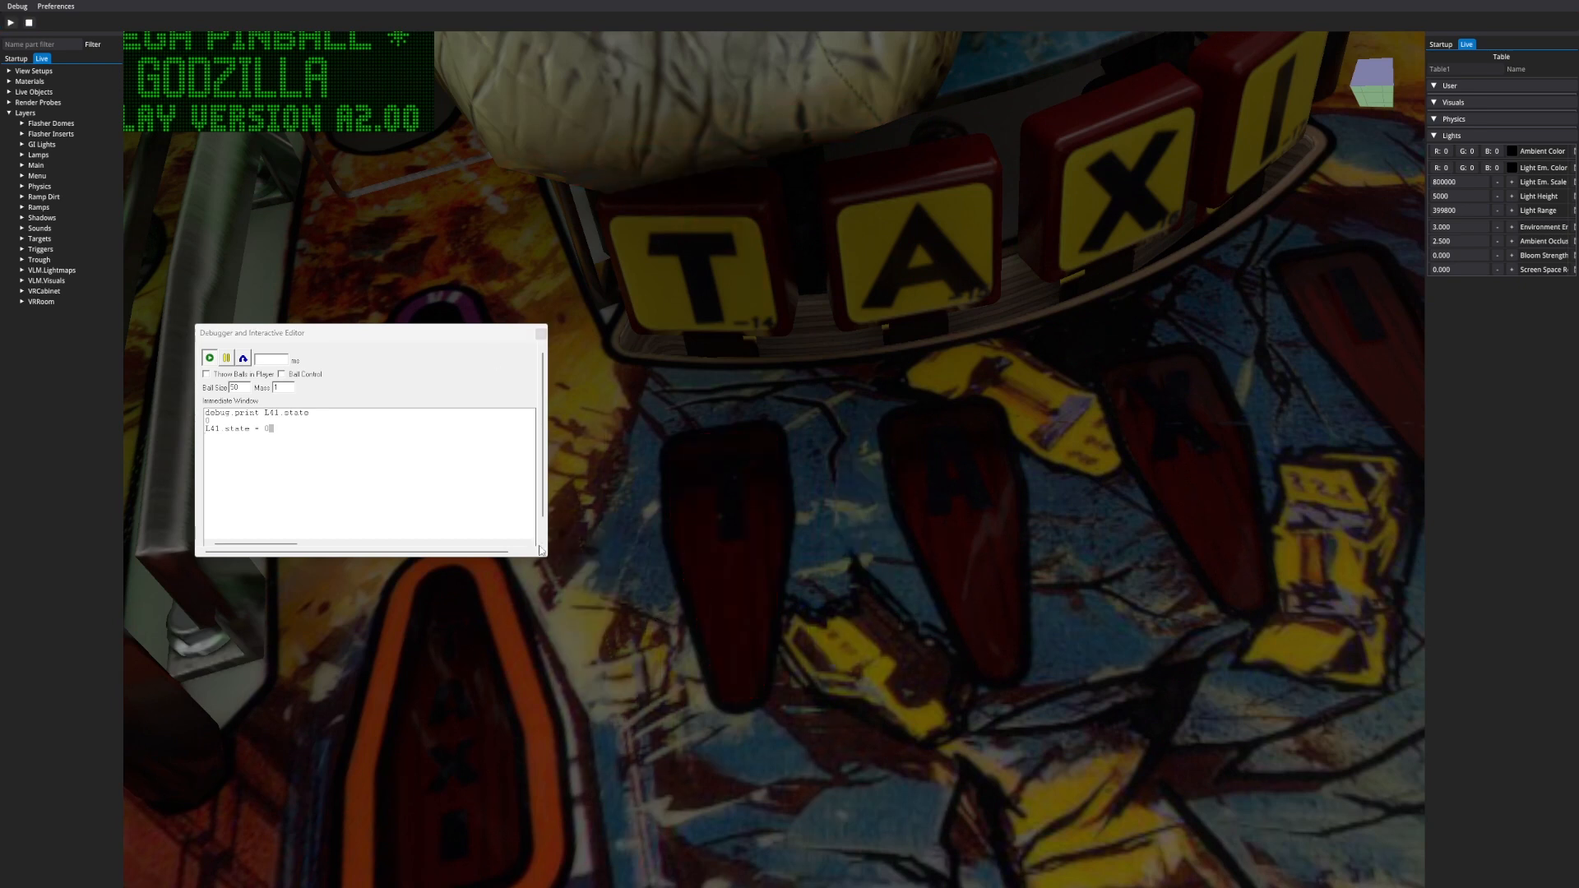
left_click(270, 436)
left_click(711, 488)
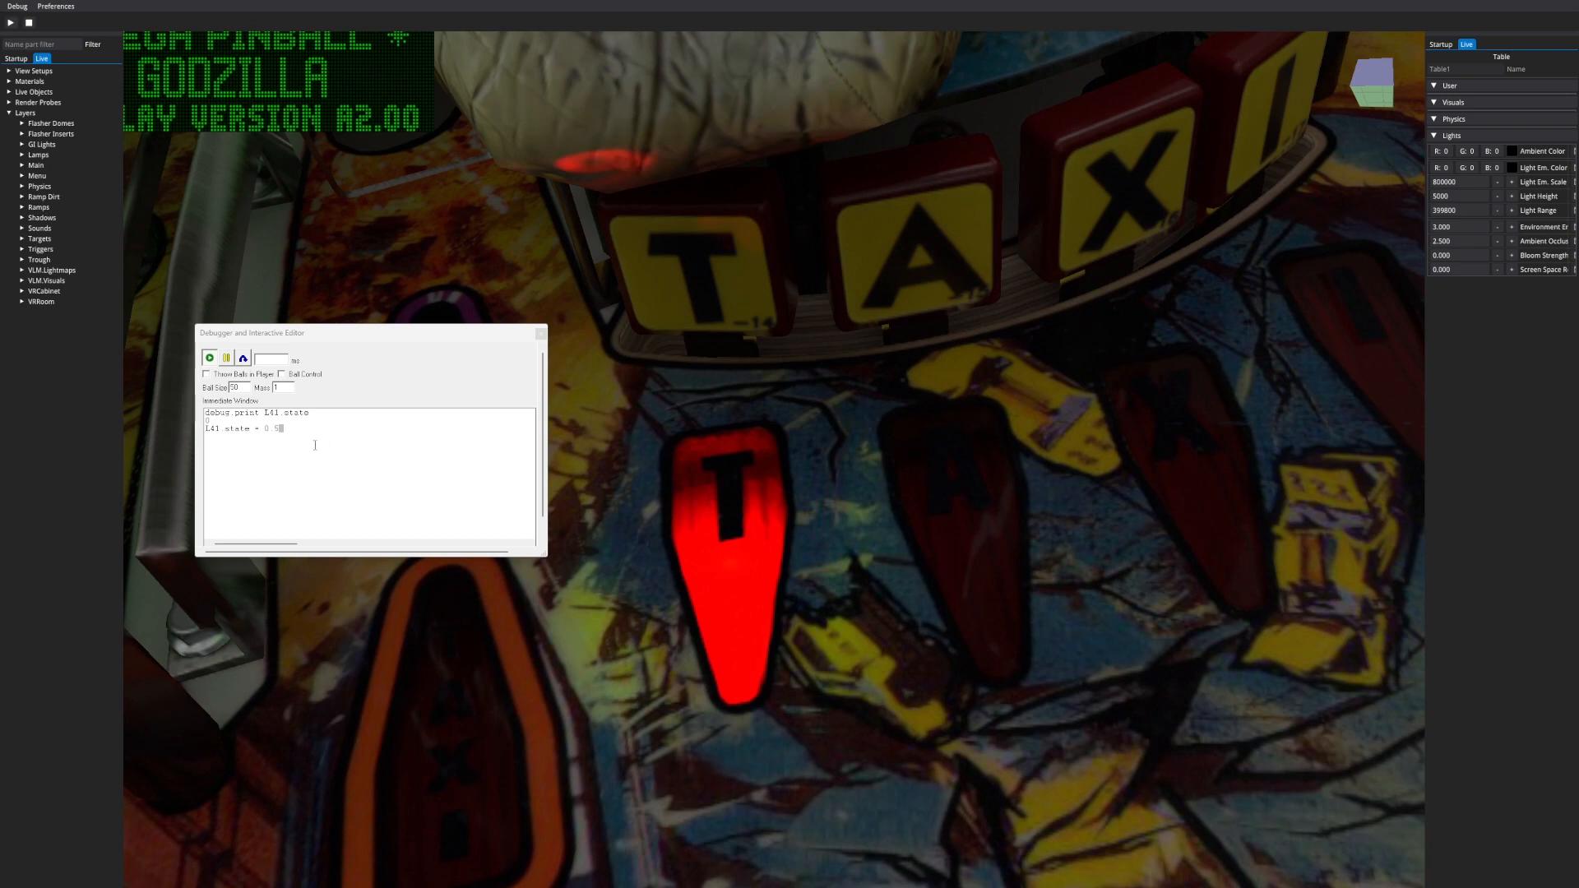
Set L41.state back to 1 for full brightness of the T insert.
left_click(284, 429)
left_click_drag(284, 429, 266, 431)
type("1")
left_click(30, 45)
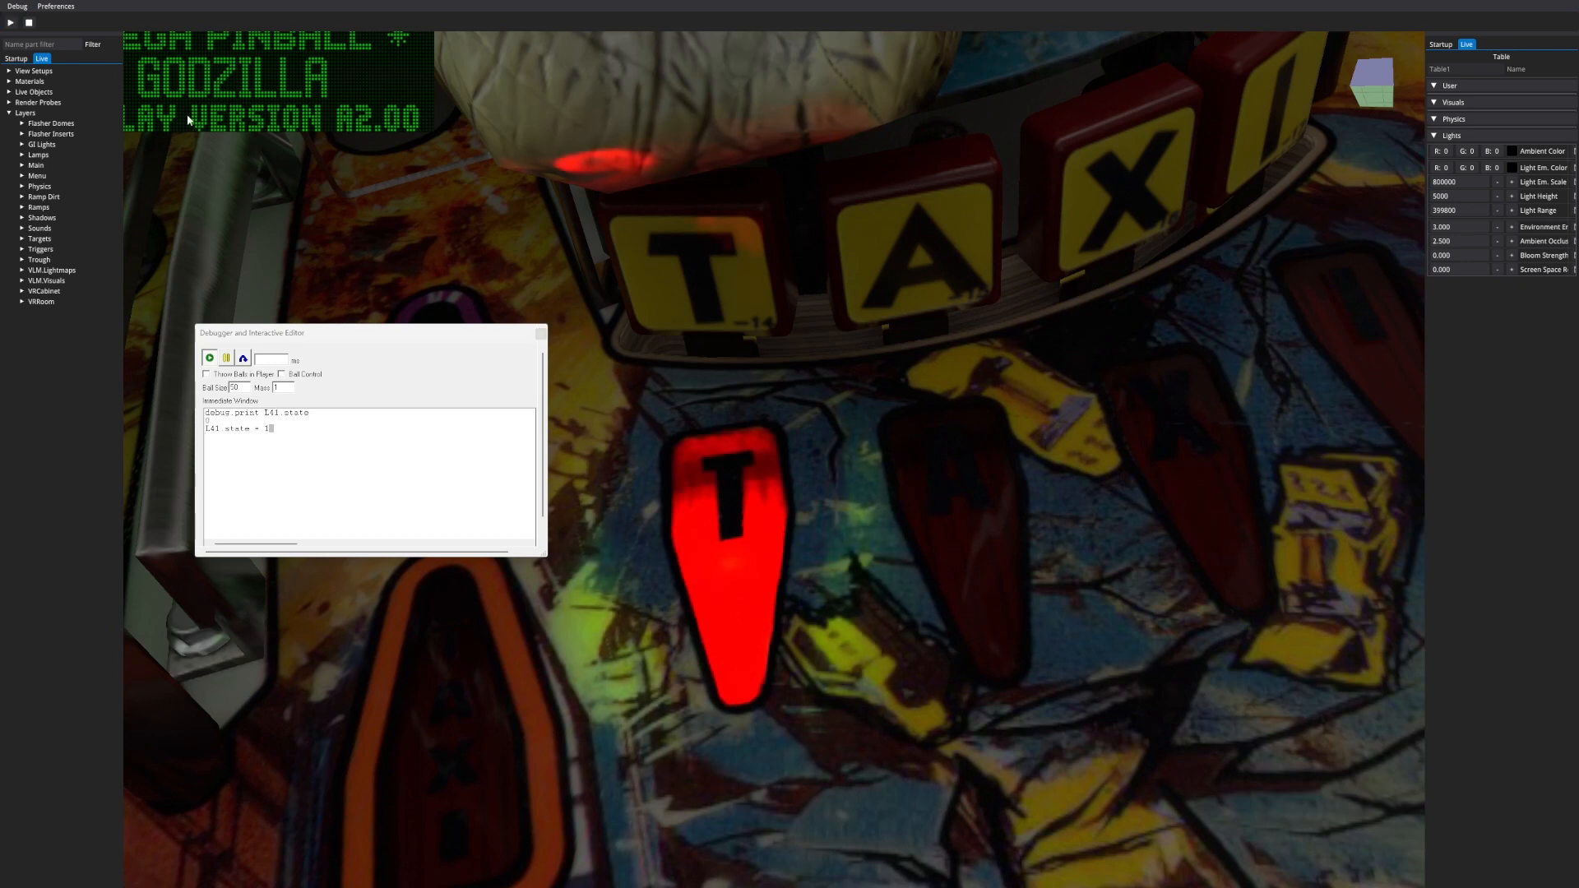